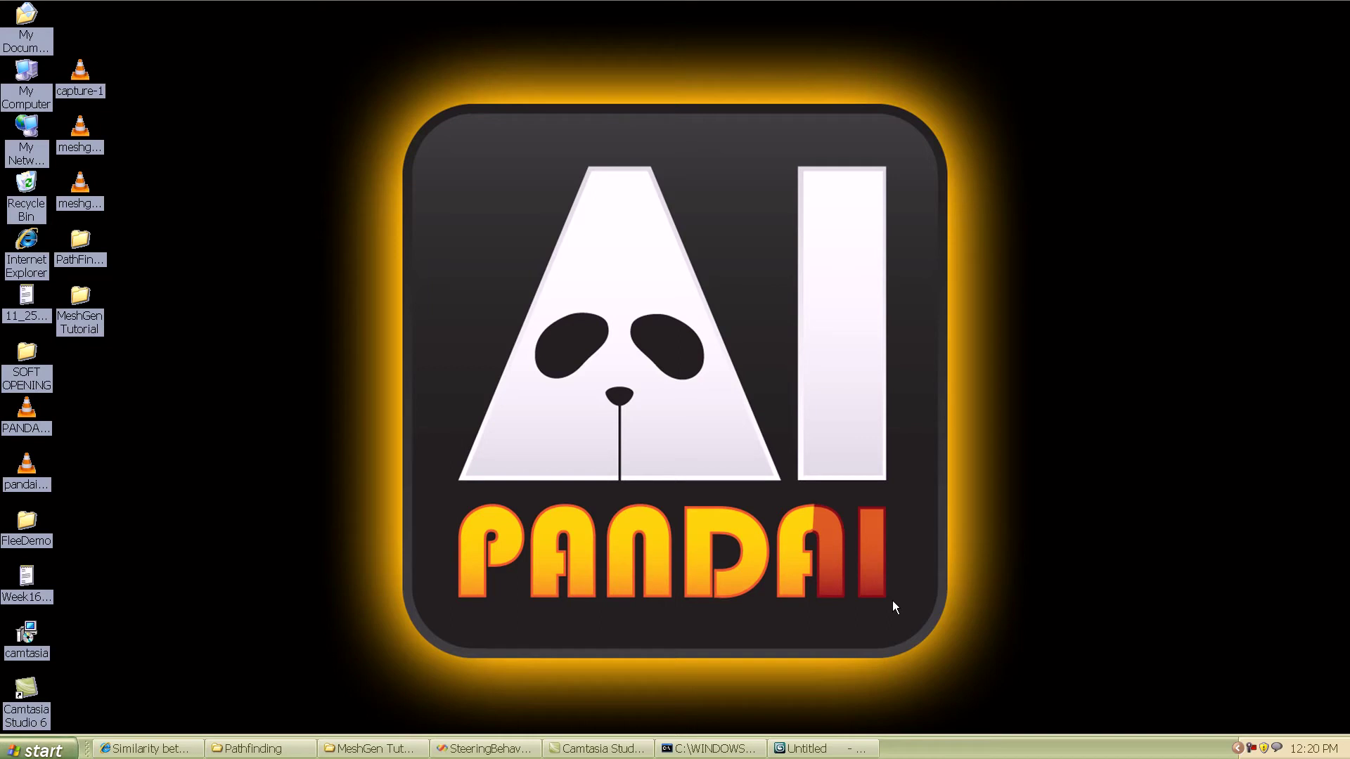
Restore the Untitled 3ds Max 2009 window from the taskbar
{"action": "left_click", "coordinate": [805, 751]}
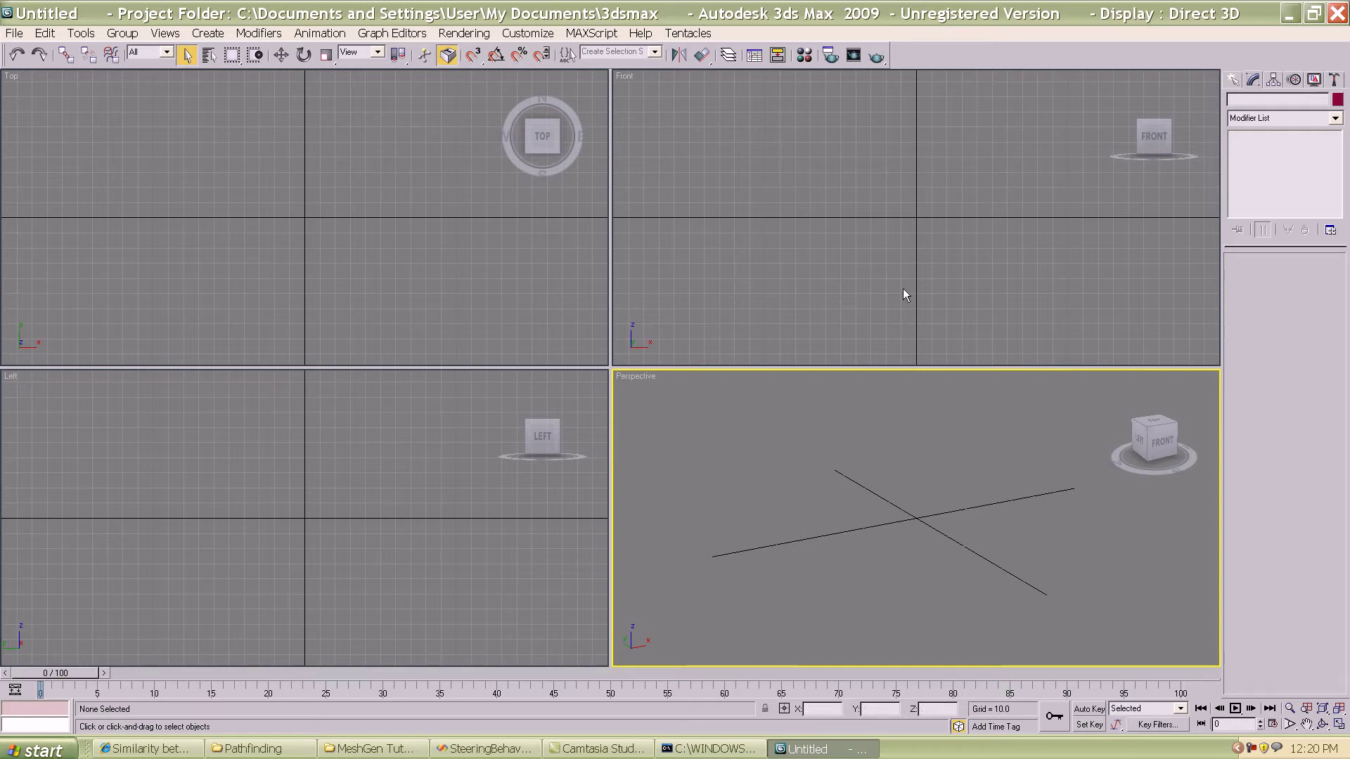
Draw a flat plane in the Top viewport from the Standard Primitives
{"action": "left_click", "coordinate": [1230, 78]}
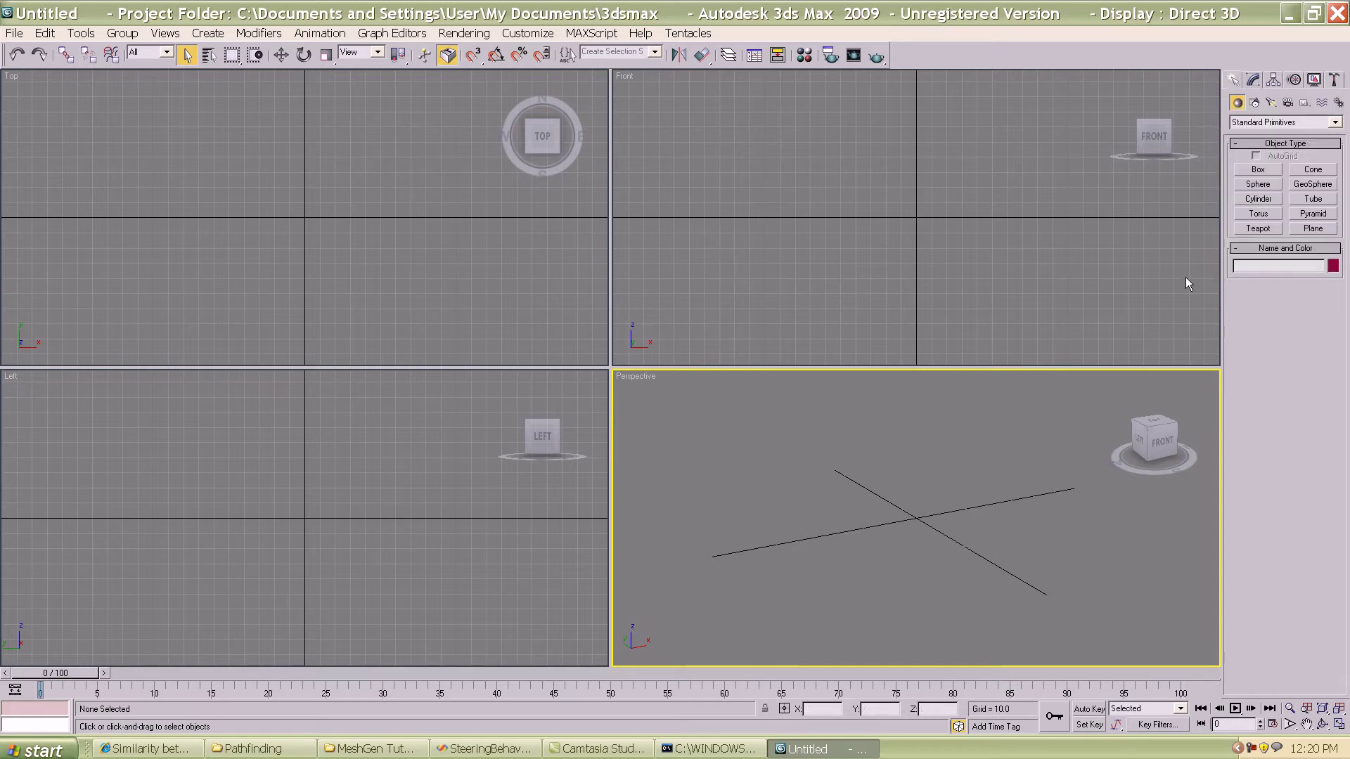
{"action": "left_click", "coordinate": [1313, 228]}
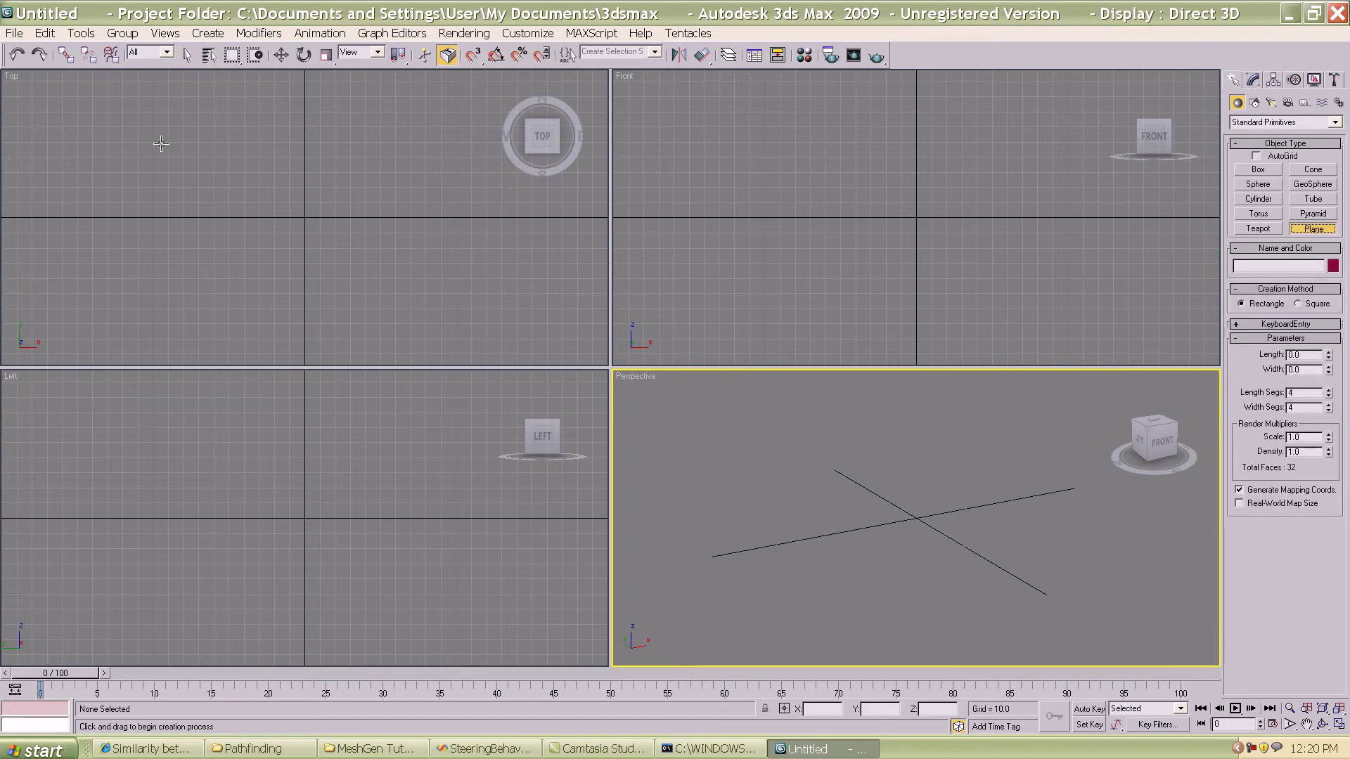
{"action": "left_click_drag", "start_coordinate": [161, 143], "coordinate": [442, 305]}
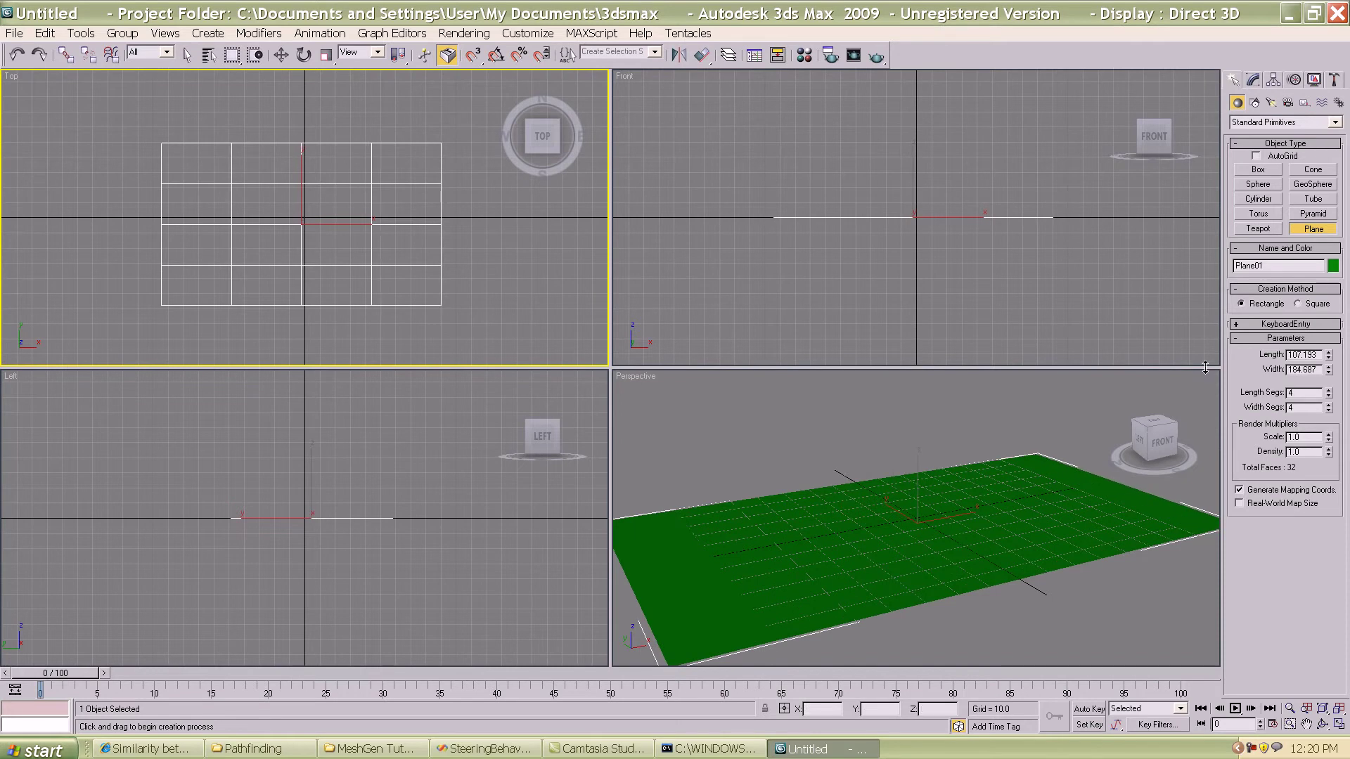
Move the plane to X 0, Y 0, Z 0 at the world origin
{"action": "left_click", "coordinate": [281, 55]}
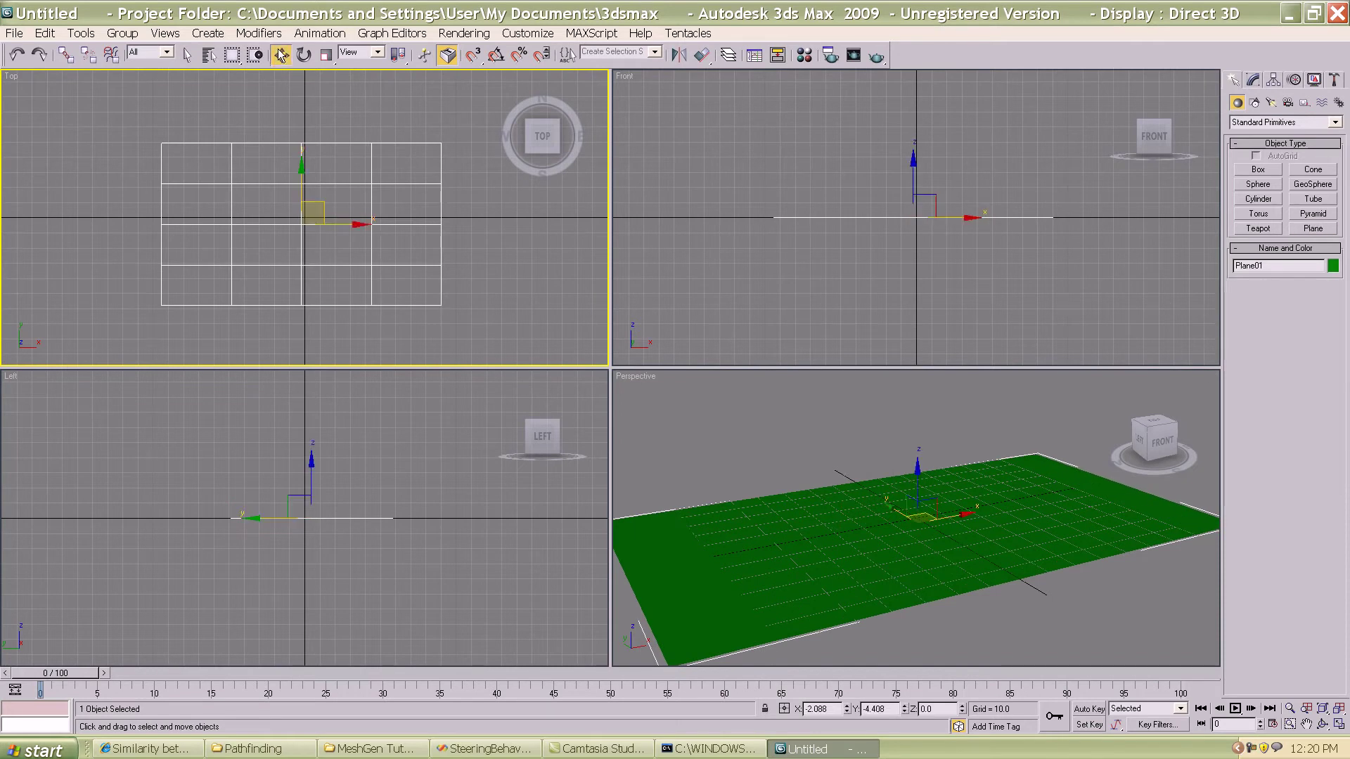
{"action": "double_click", "coordinate": [822, 708]}
{"action": "type", "text": "0"}
{"action": "double_click", "coordinate": [890, 709]}
{"action": "type", "text": "0"}
{"action": "key", "text": "Tab"}
{"action": "type", "text": "0"}
{"action": "key", "text": "Return"}
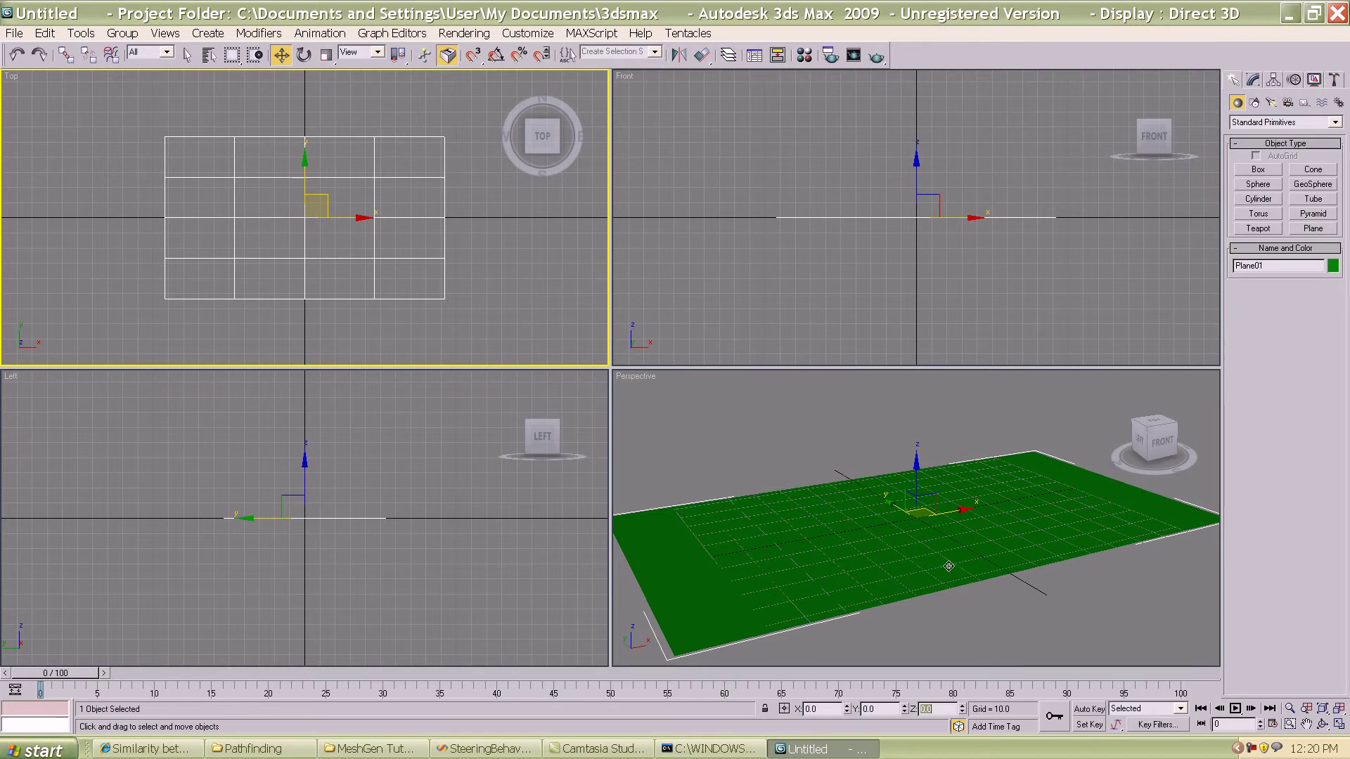
{"action": "mouse_move", "coordinate": [1028, 587]}
{"action": "middle_mouse_down", "text": "alt"}
{"action": "mouse_move", "coordinate": [1085, 596]}
{"action": "mouse_move", "coordinate": [1046, 591]}
{"action": "middle_mouse_up", "text": "alt"}
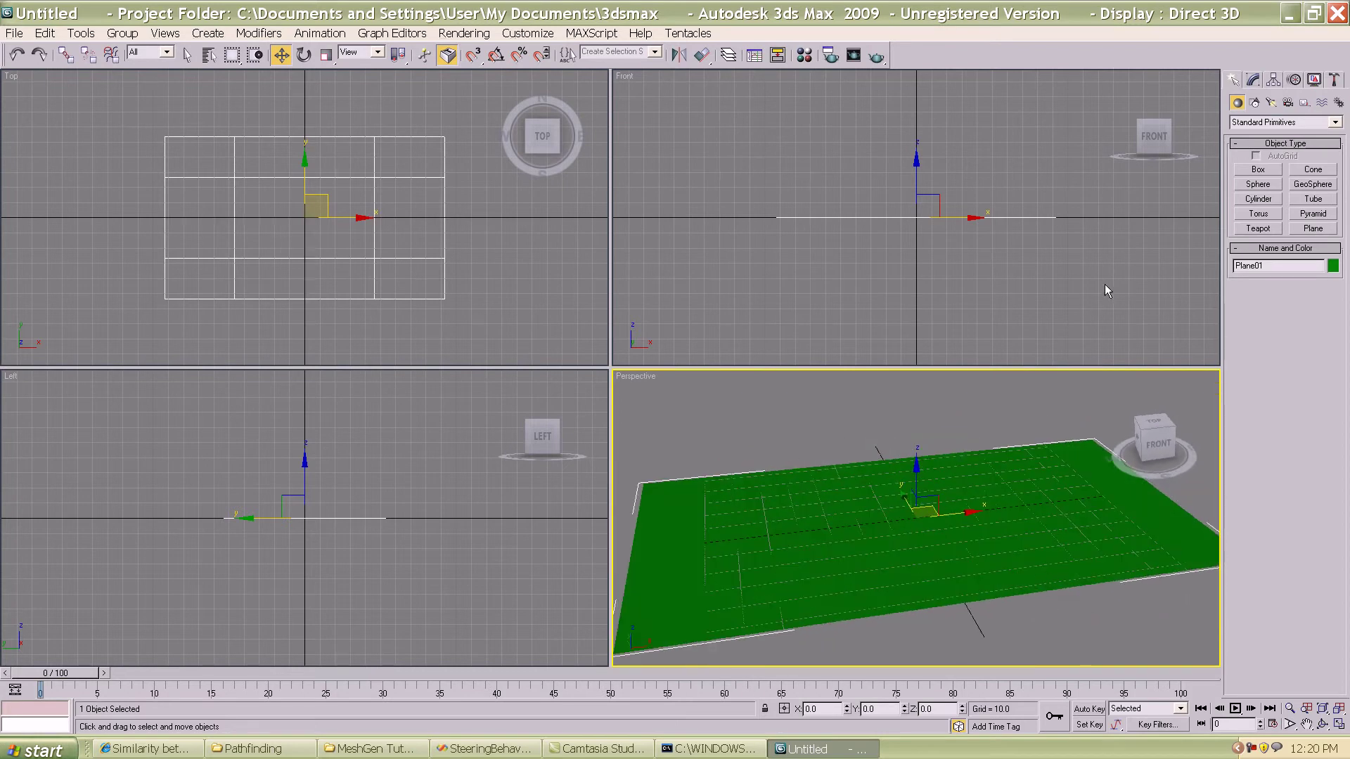
Draw Box01 on the plane near the origin, about 26.45 by 26.974 by 21.81
{"action": "left_click", "coordinate": [1258, 169]}
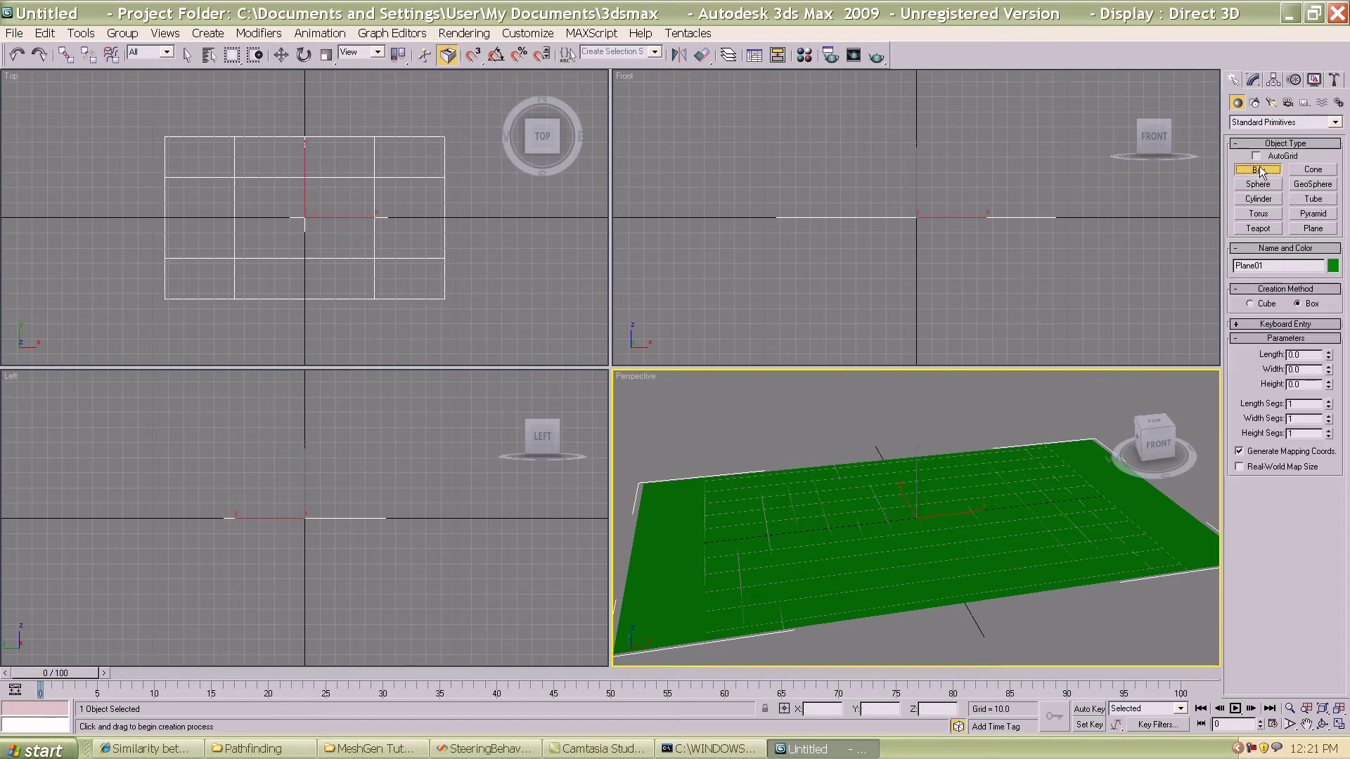
{"action": "left_click_drag", "start_coordinate": [317, 204], "coordinate": [358, 243]}
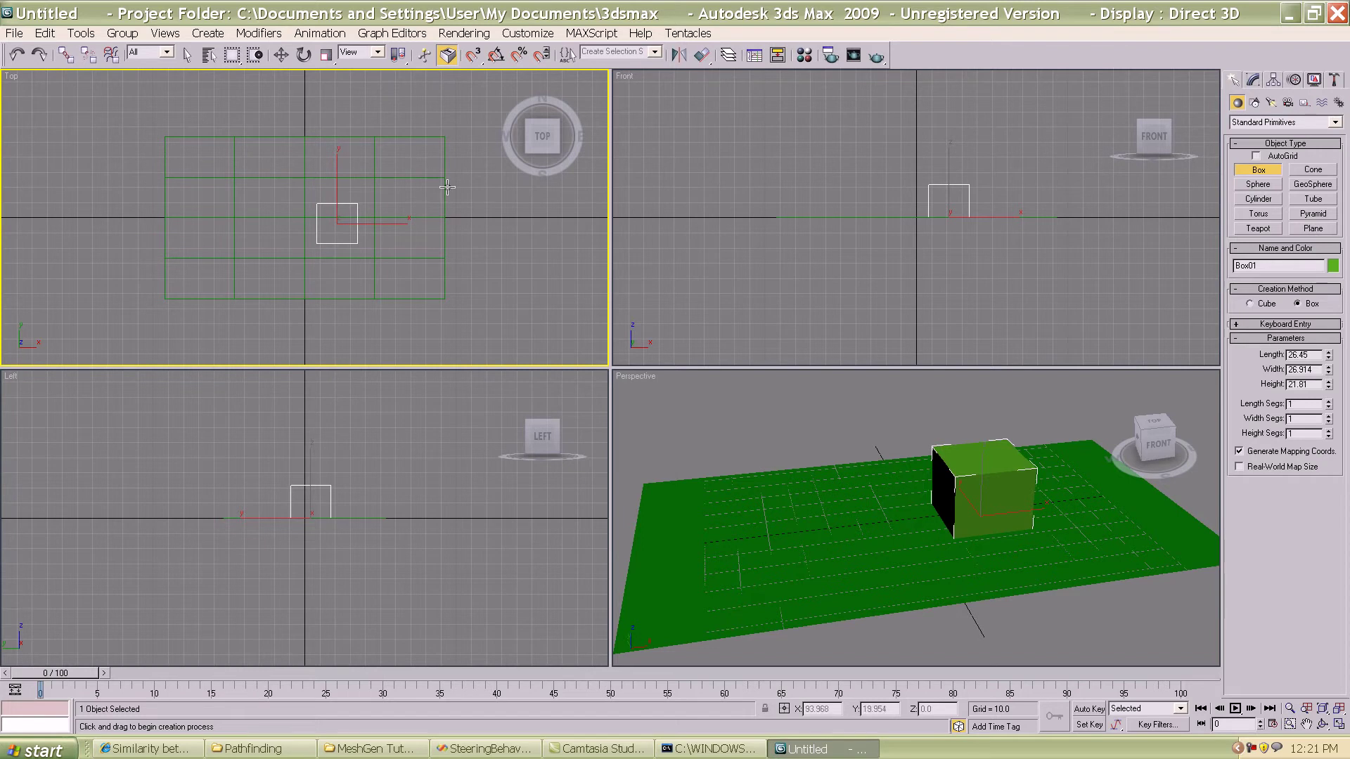
{"action": "middle_click_drag", "start_coordinate": [1006, 591], "coordinate": [1051, 595], "text": "alt"}
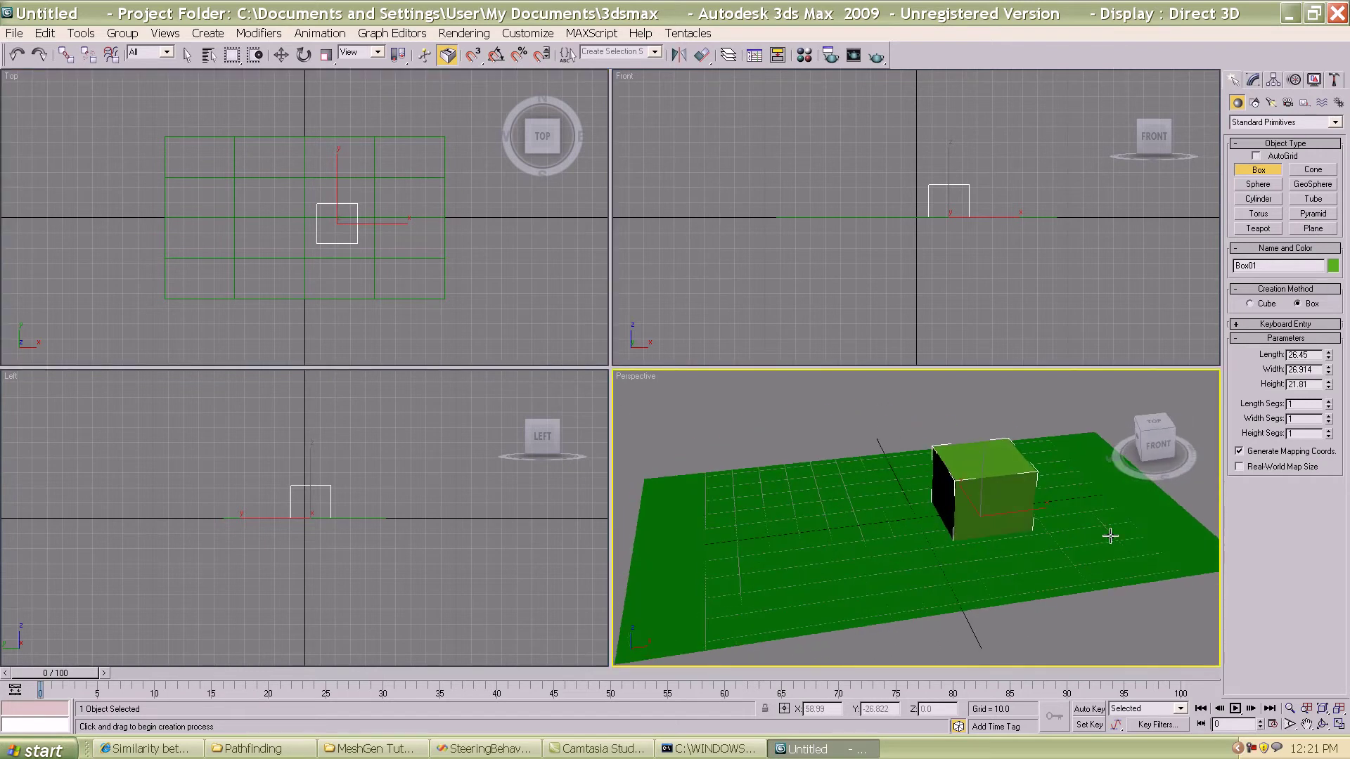
Place a Panda3D exporter helper and add an egg entry targeting environment.egg
{"action": "left_click", "coordinate": [1304, 102]}
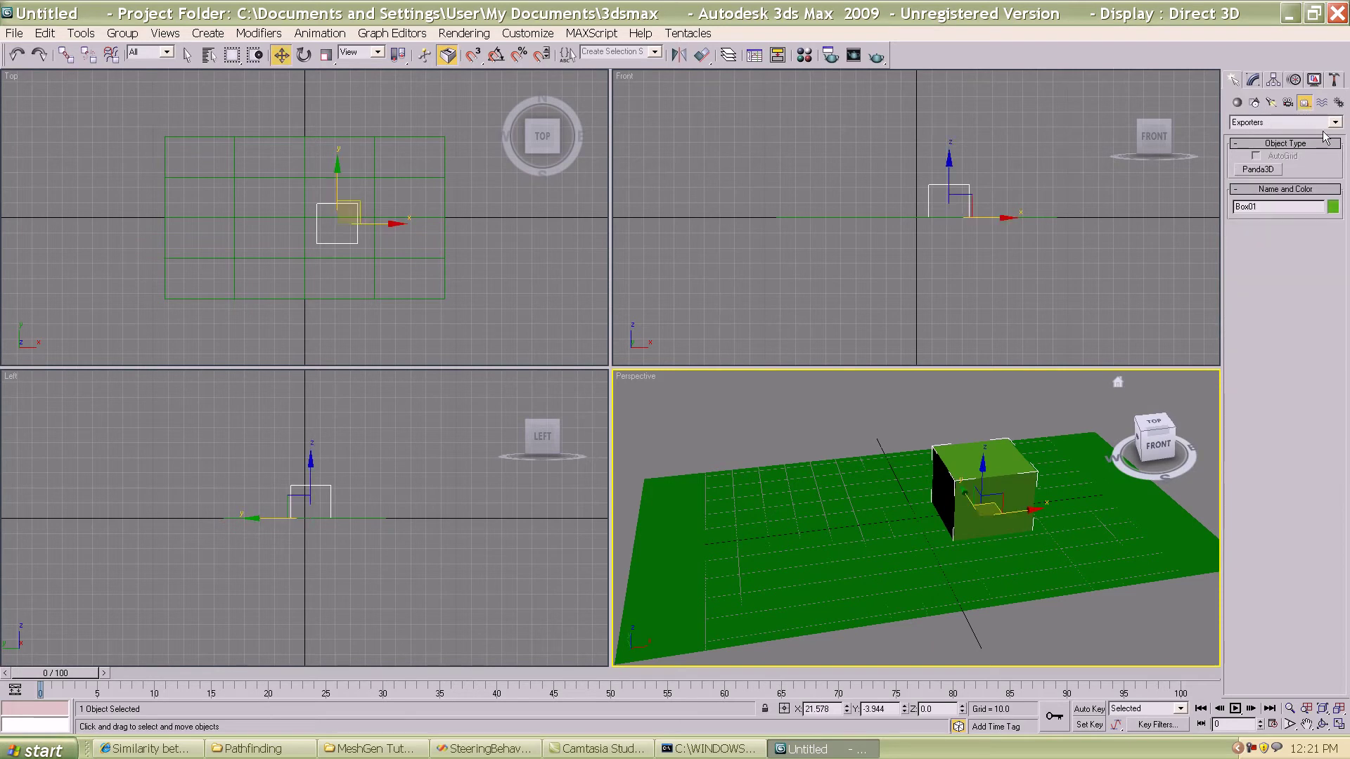
{"action": "left_click", "coordinate": [1245, 172]}
{"action": "left_click", "coordinate": [792, 418]}
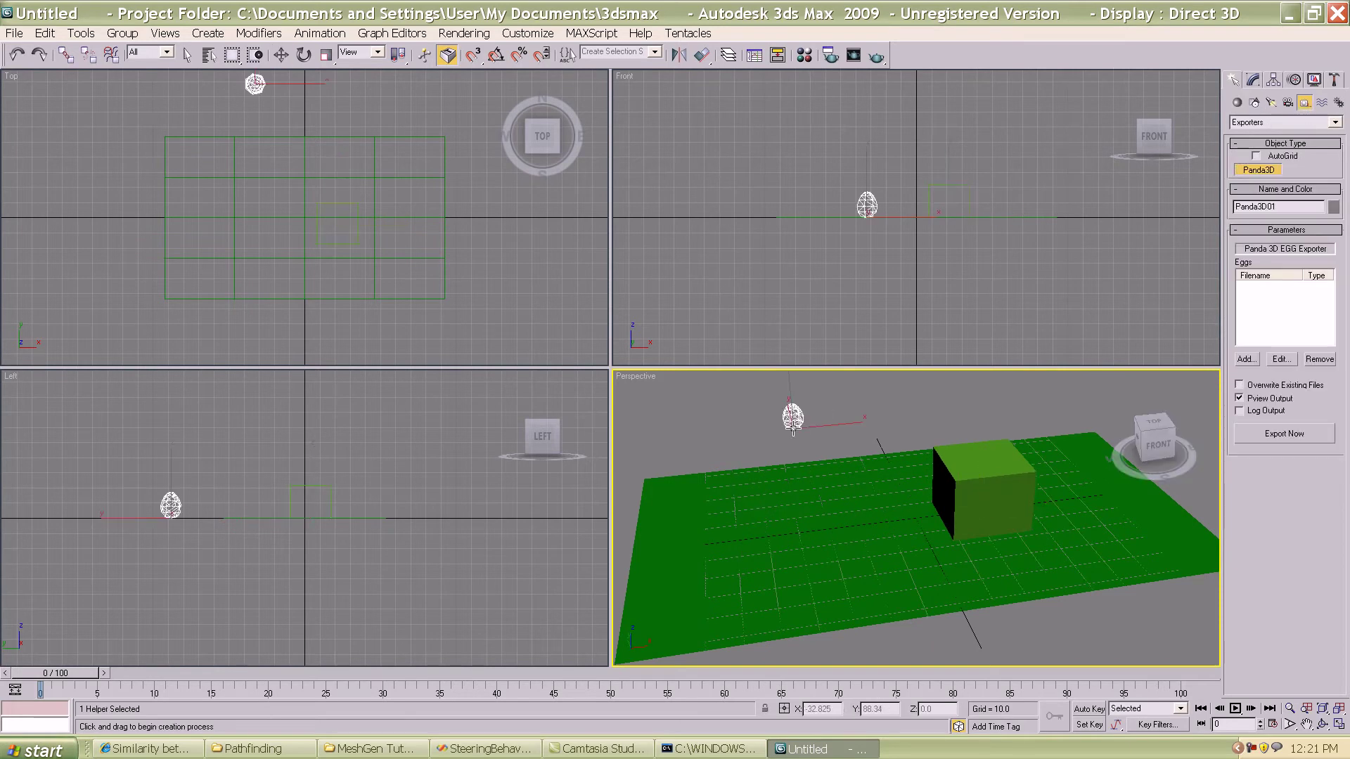
{"action": "left_click", "coordinate": [1245, 359]}
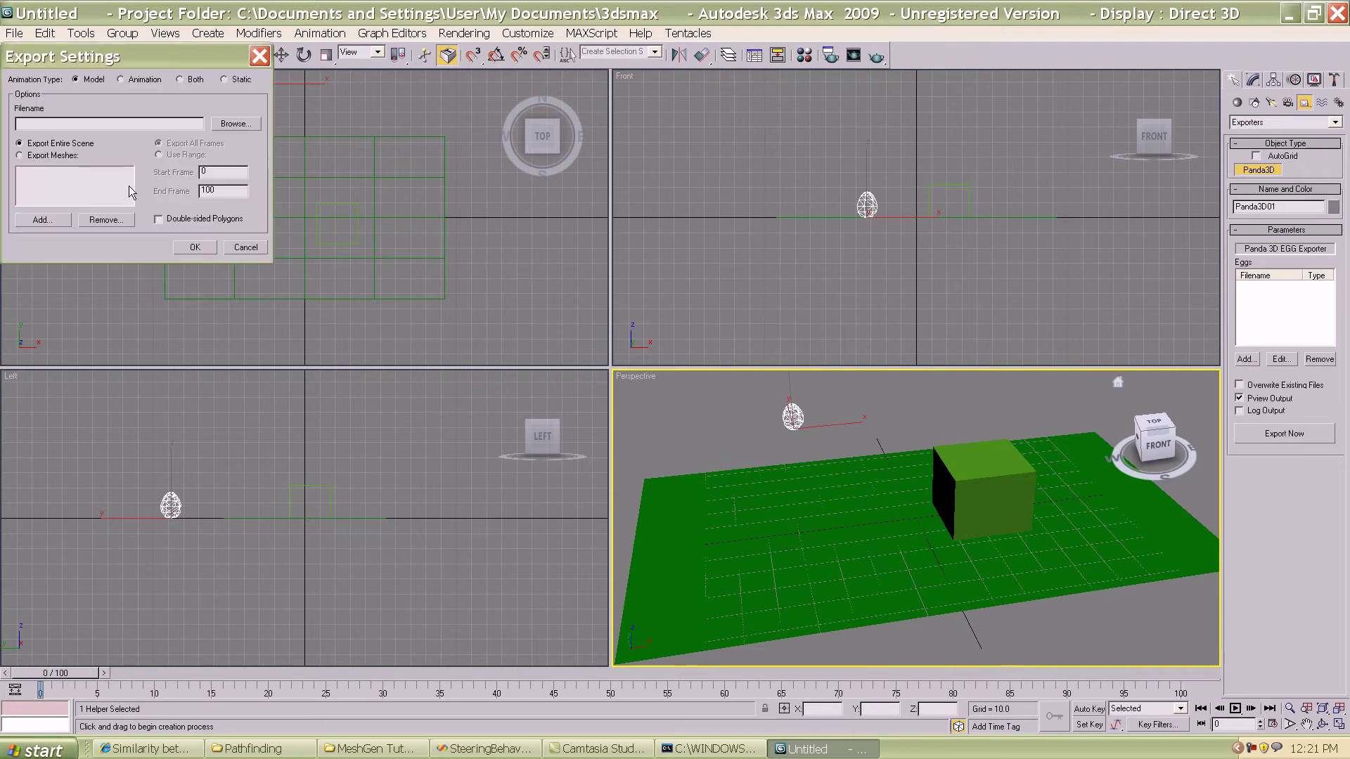
{"action": "left_click", "coordinate": [225, 125]}
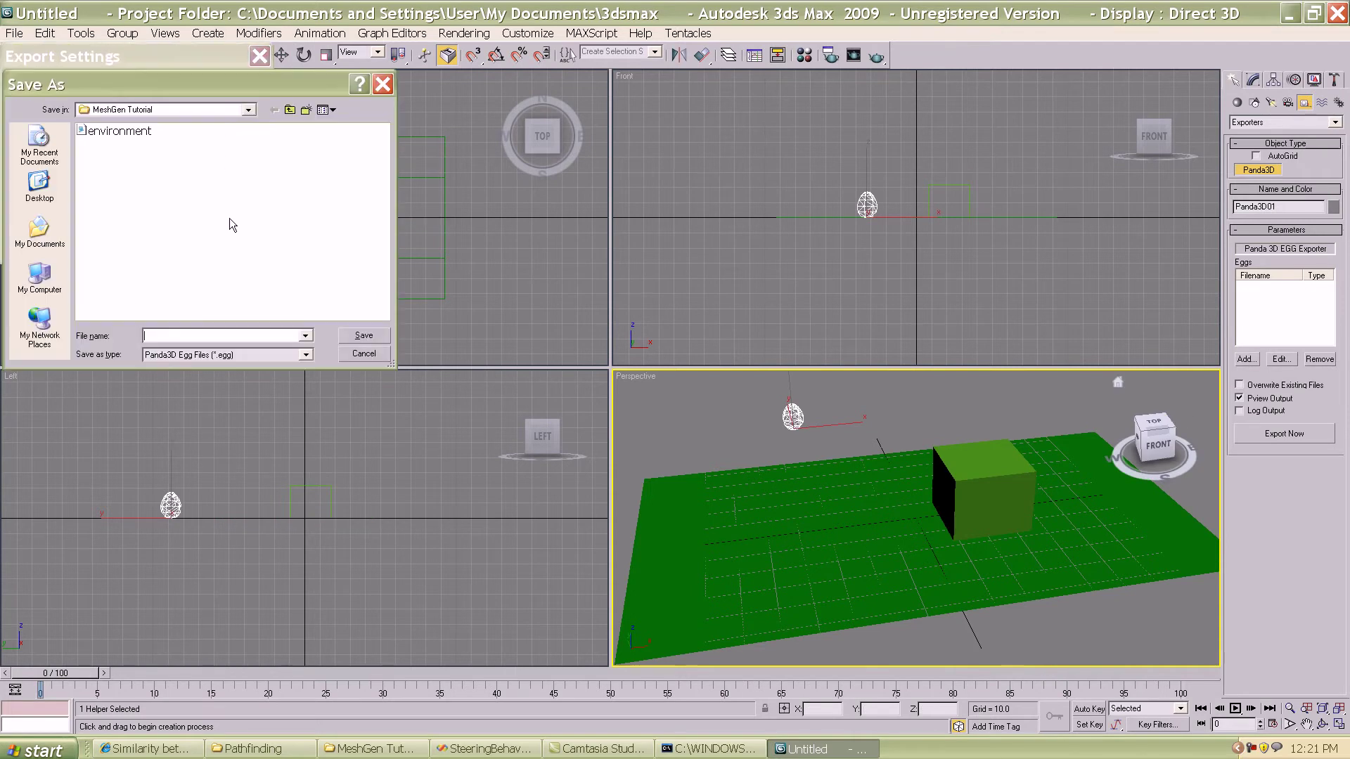
{"action": "left_click", "coordinate": [109, 134]}
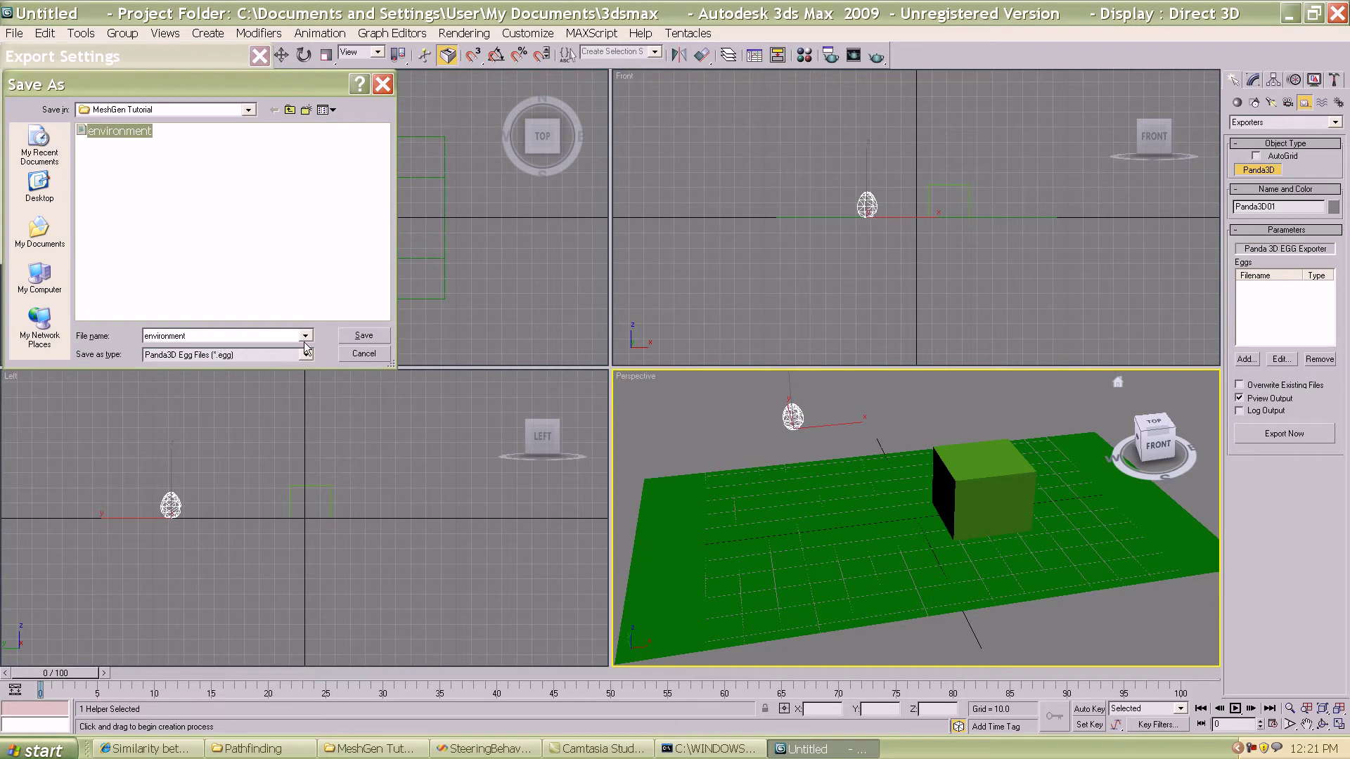
{"action": "left_click", "coordinate": [354, 336]}
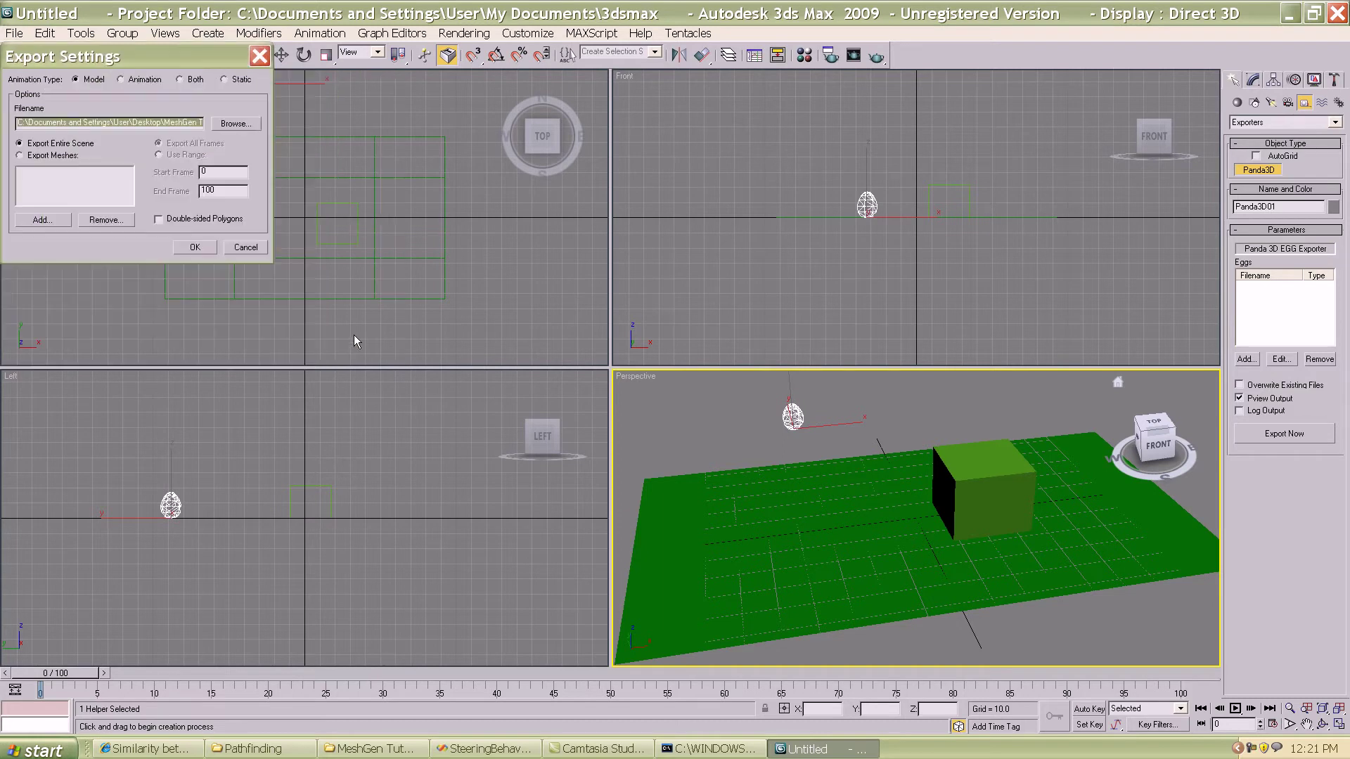
{"action": "left_click", "coordinate": [195, 247]}
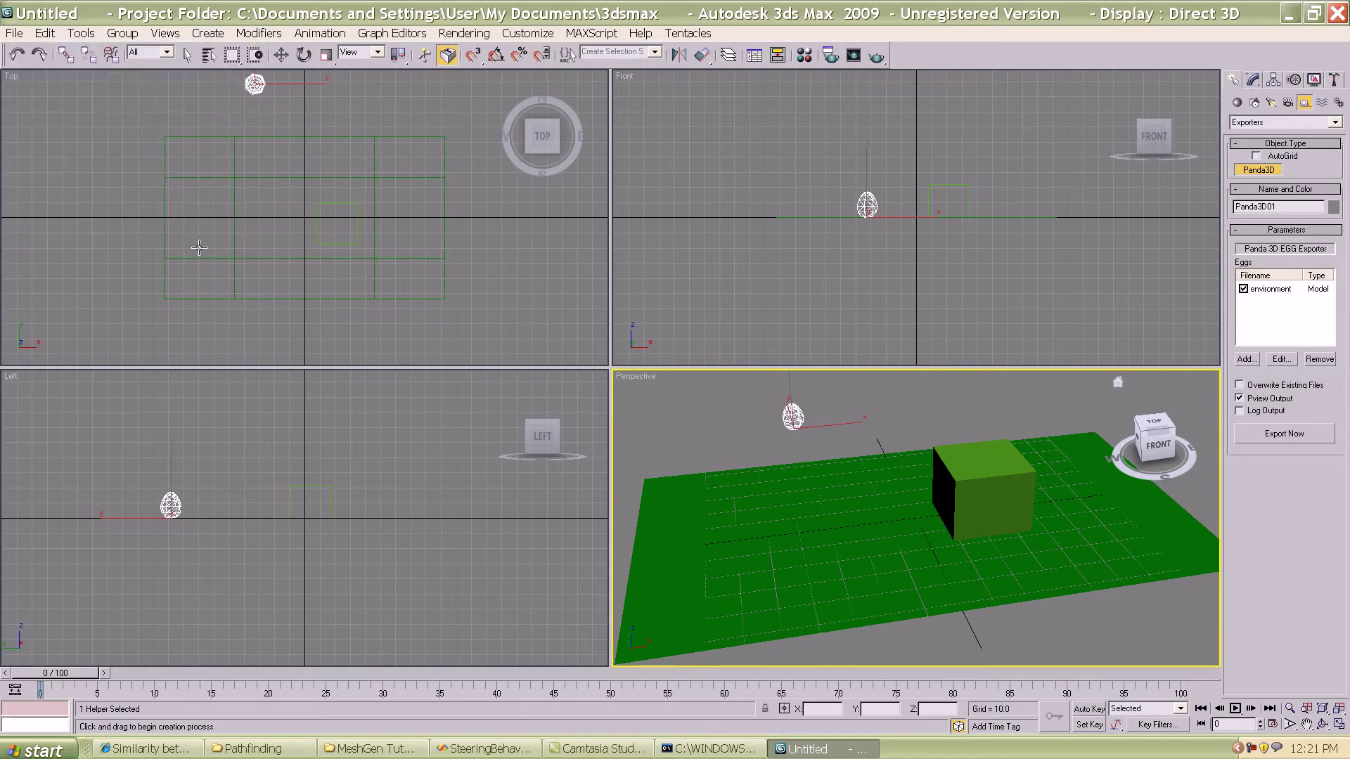
Export environment.egg now, overwriting the existing file
{"action": "left_click", "coordinate": [1294, 435]}
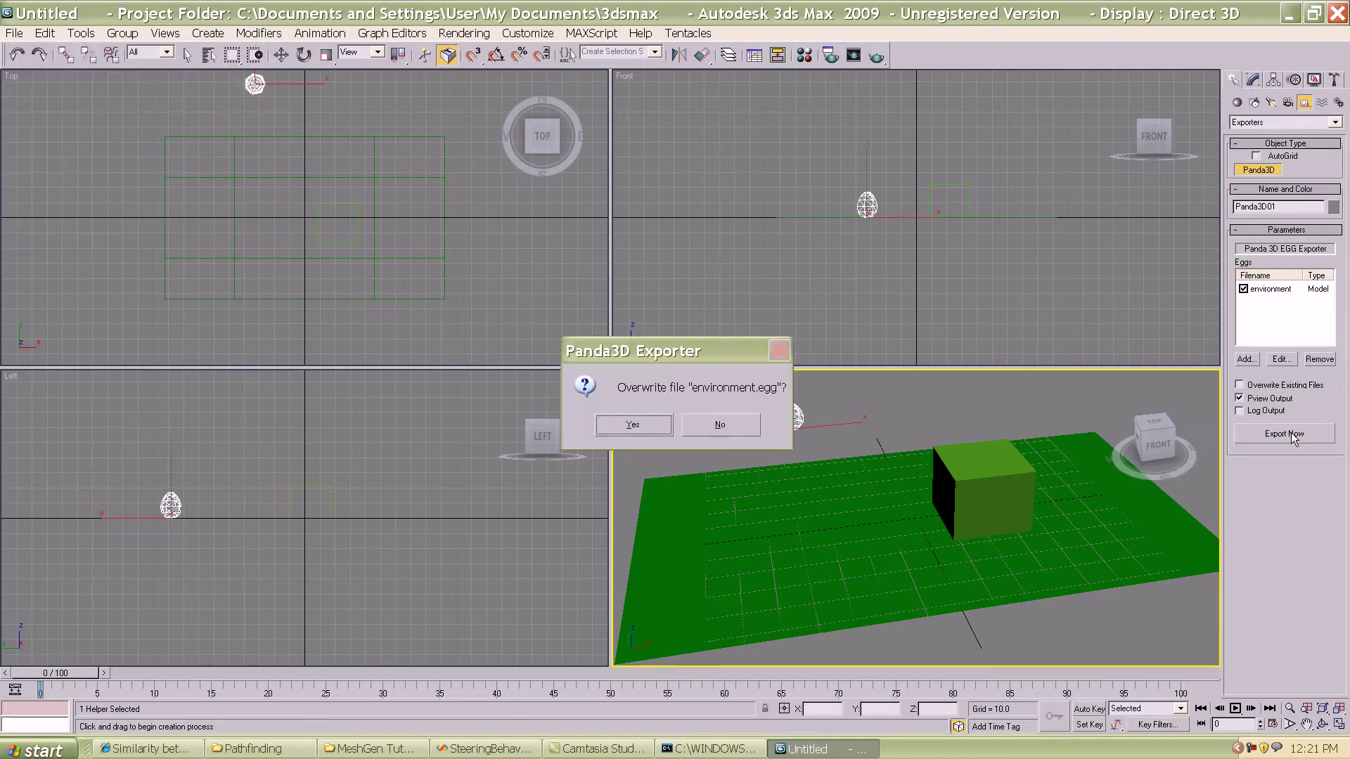
{"action": "left_click", "coordinate": [625, 422]}
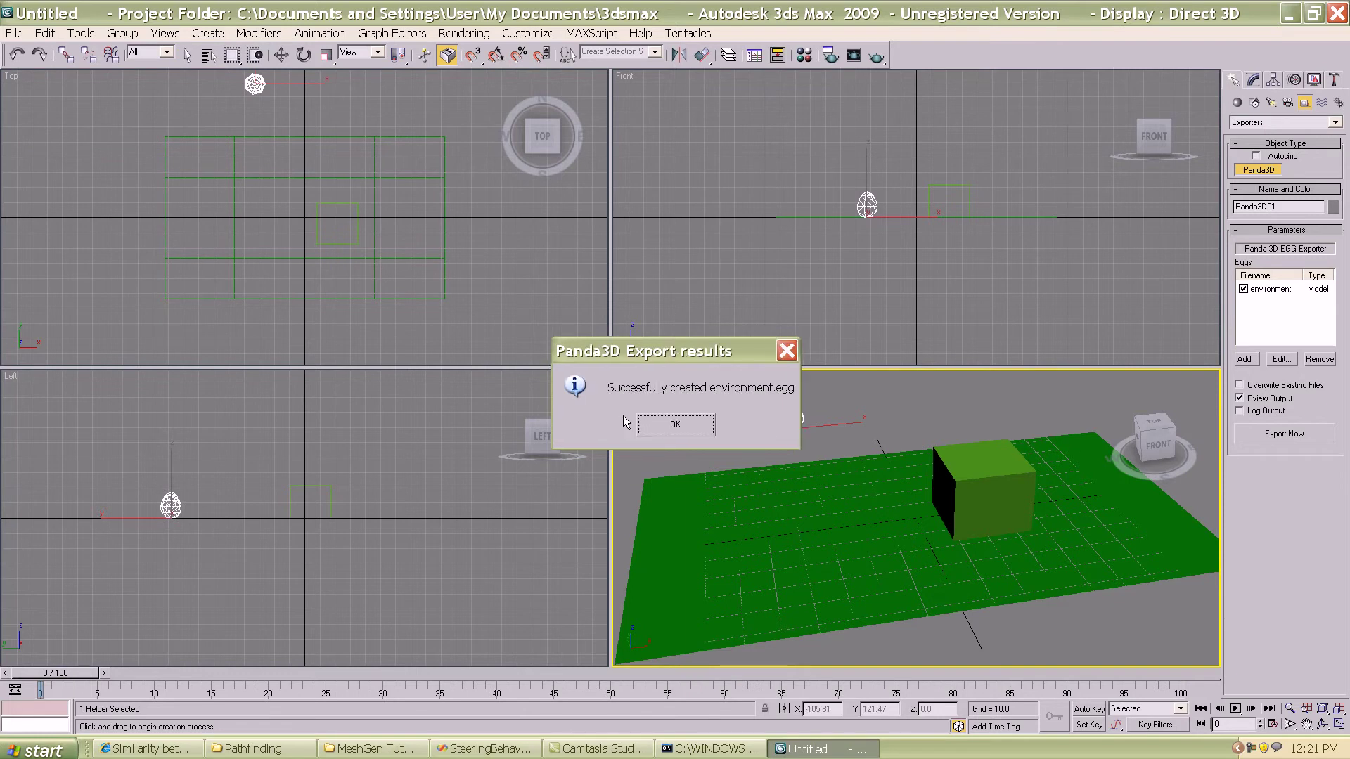
{"action": "left_click", "coordinate": [661, 427]}
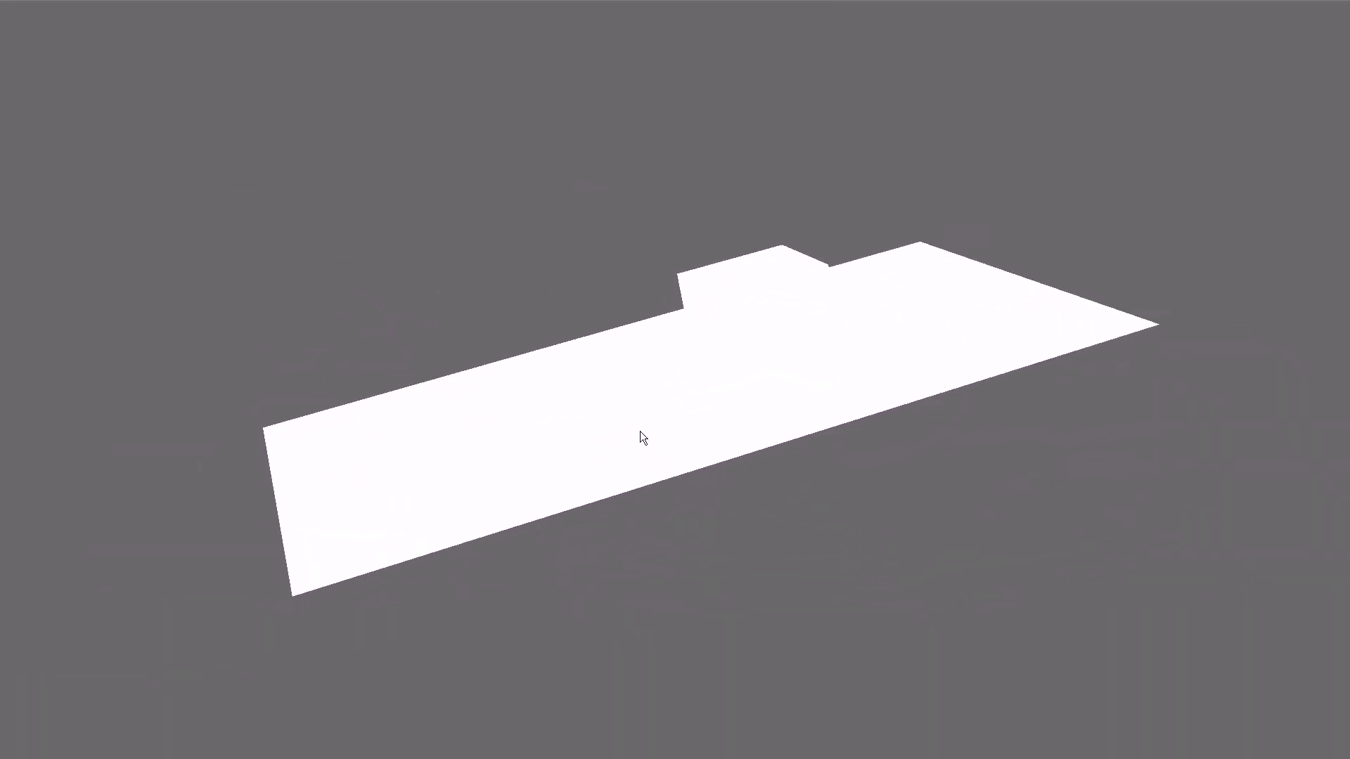
Close the pview viewer after checking the plane-and-box model
{"action": "key", "text": "Escape"}
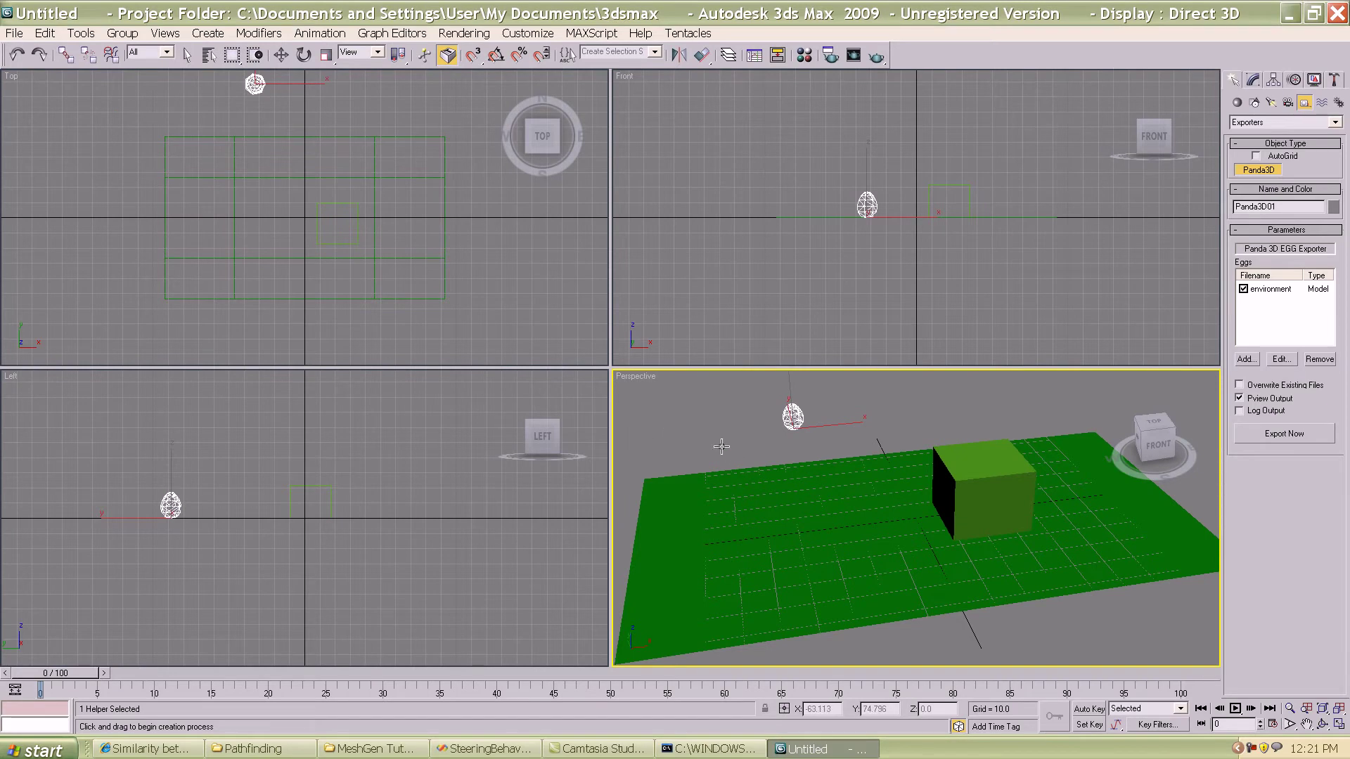
Remove the accidental second exporter helper and hide Box01
{"action": "left_click", "coordinate": [993, 467]}
{"action": "right_click", "coordinate": [993, 468]}
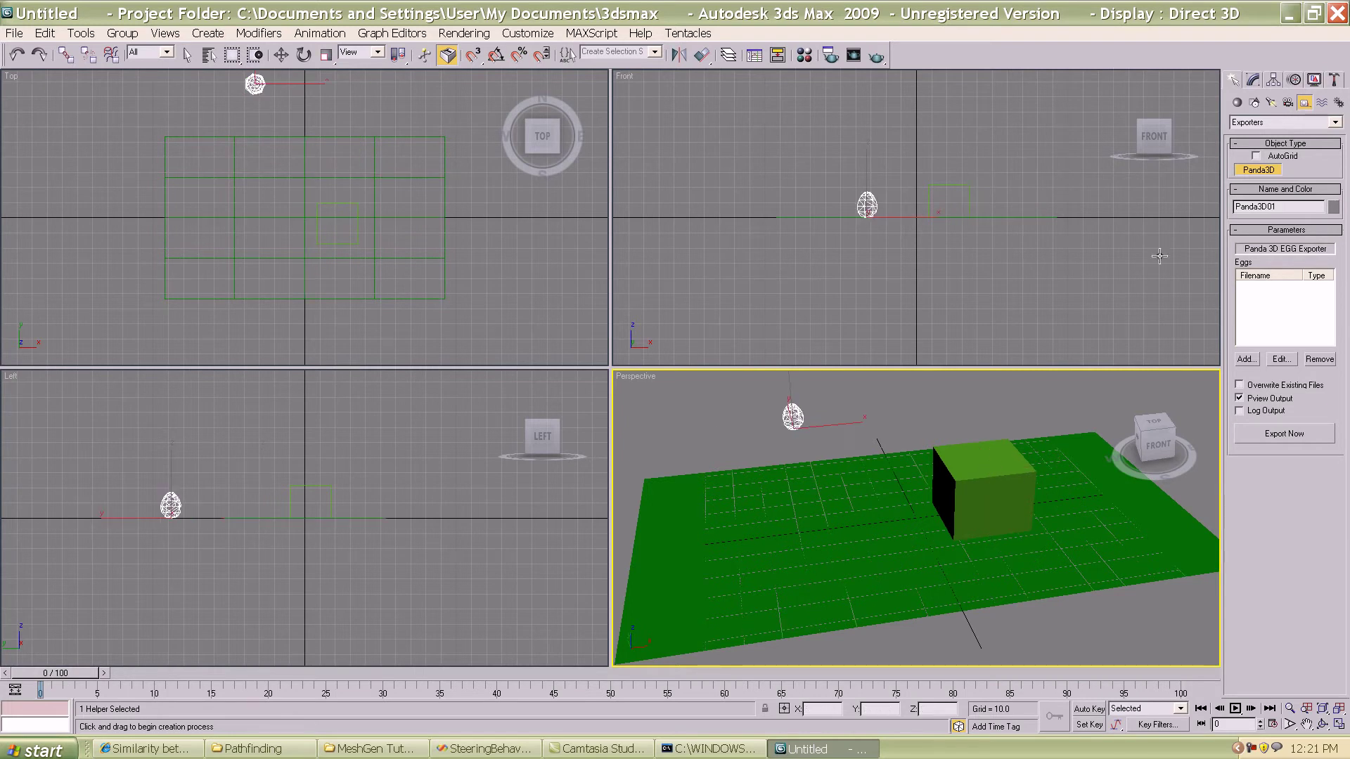
{"action": "left_click", "coordinate": [1236, 103]}
{"action": "key", "text": "w"}
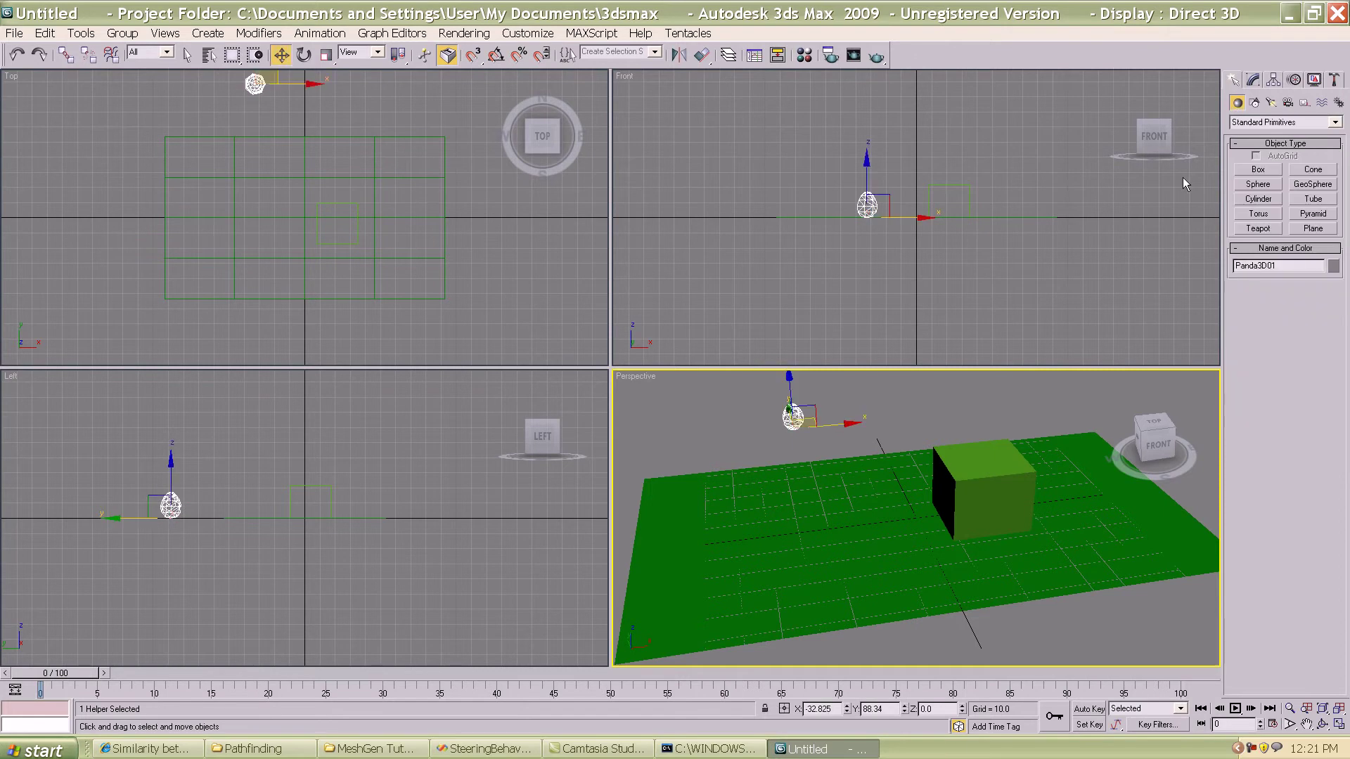
{"action": "left_click", "coordinate": [973, 479]}
{"action": "right_click", "coordinate": [962, 473]}
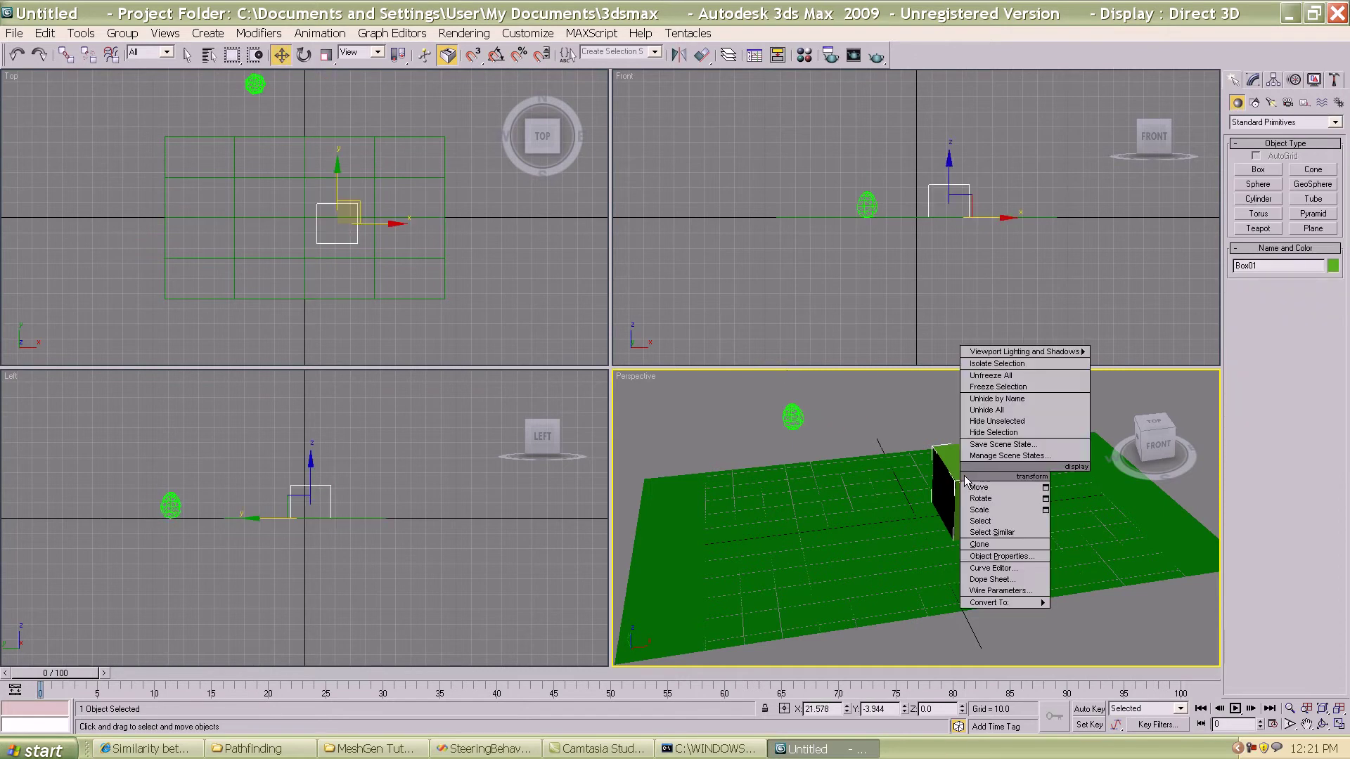
{"action": "left_click", "coordinate": [989, 432]}
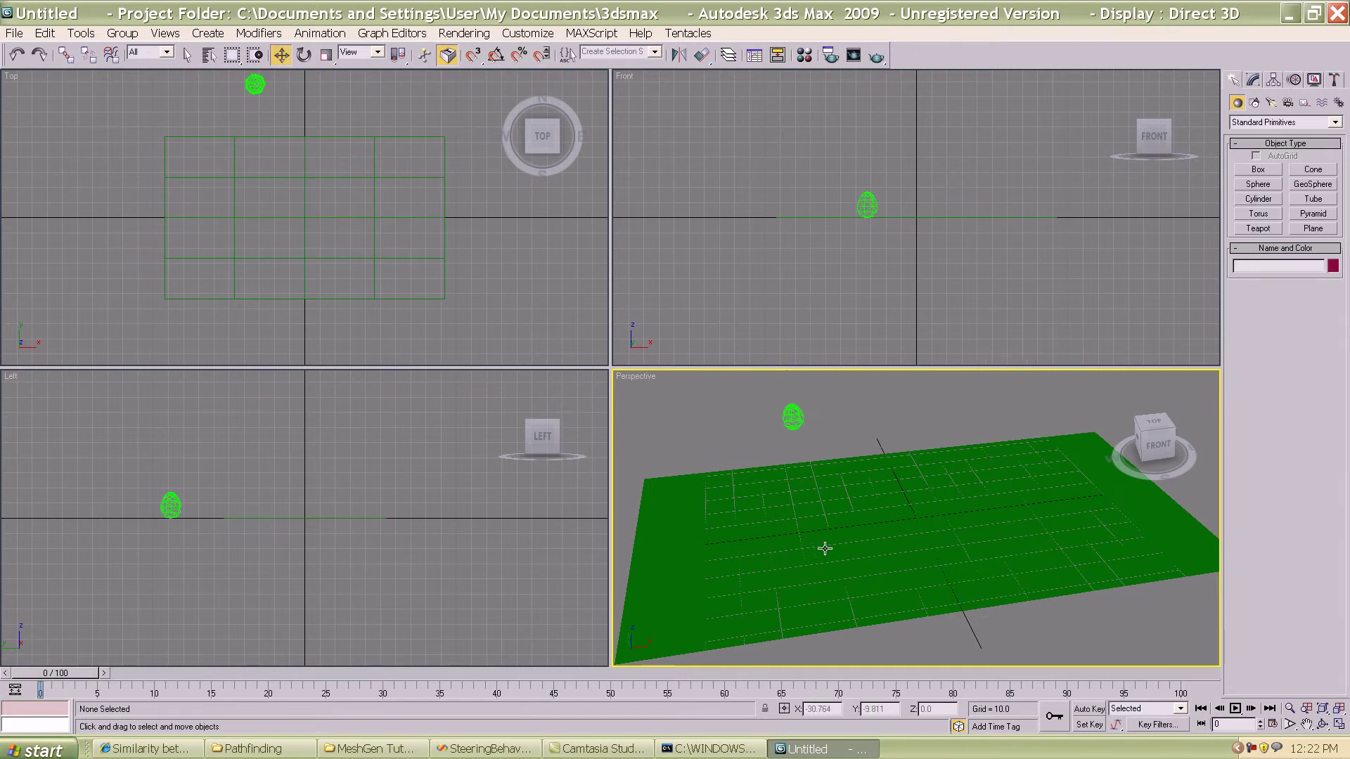
Adjust the Top and Perspective views and select Plane01
{"action": "mouse_move", "coordinate": [816, 542]}
{"action": "middle_mouse_down", "text": "alt"}
{"action": "mouse_move", "coordinate": [929, 526]}
{"action": "mouse_move", "coordinate": [883, 546]}
{"action": "mouse_move", "coordinate": [857, 534]}
{"action": "mouse_move", "coordinate": [820, 558]}
{"action": "middle_mouse_up", "text": "alt"}
{"action": "left_click", "coordinate": [271, 181]}
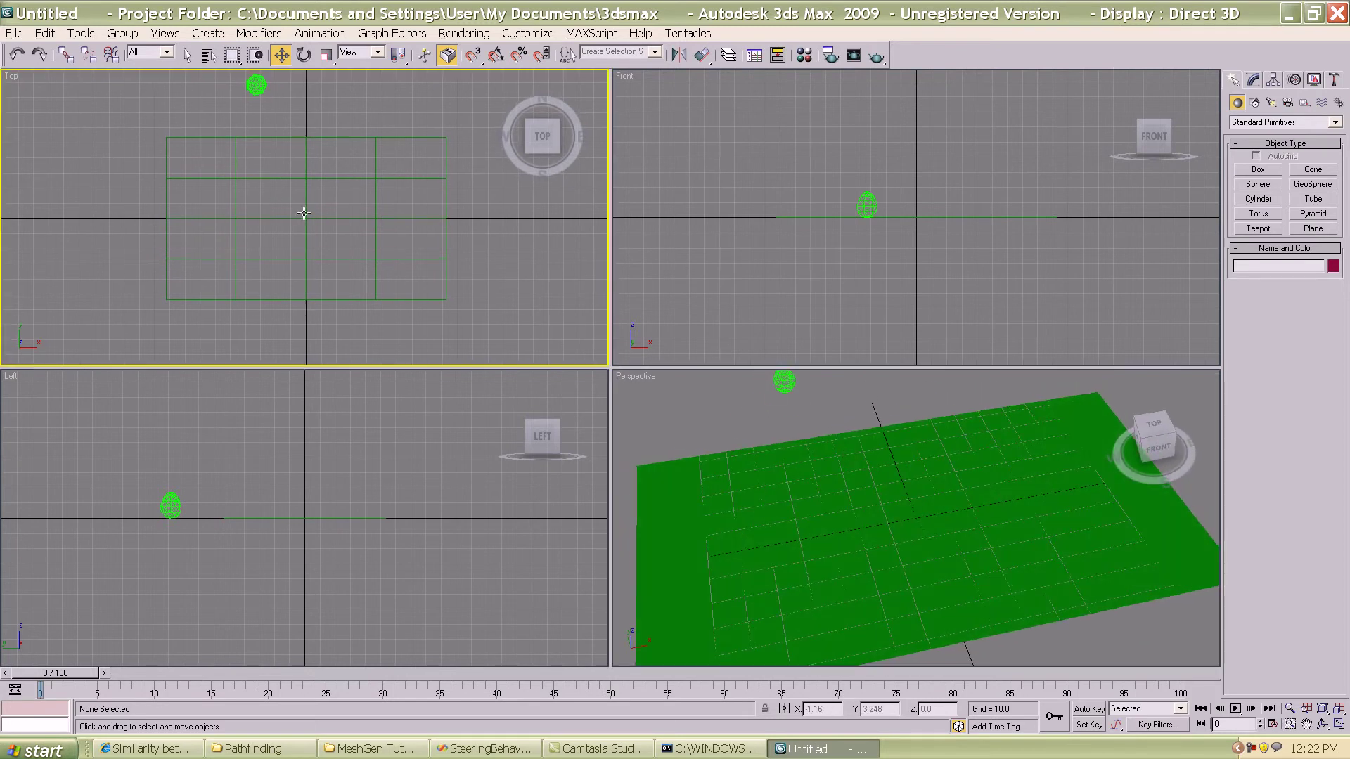
{"action": "mouse_move", "coordinate": [334, 232]}
{"action": "middle_mouse_down"}
{"action": "mouse_move", "coordinate": [311, 254]}
{"action": "mouse_move", "coordinate": [324, 234]}
{"action": "middle_mouse_up"}
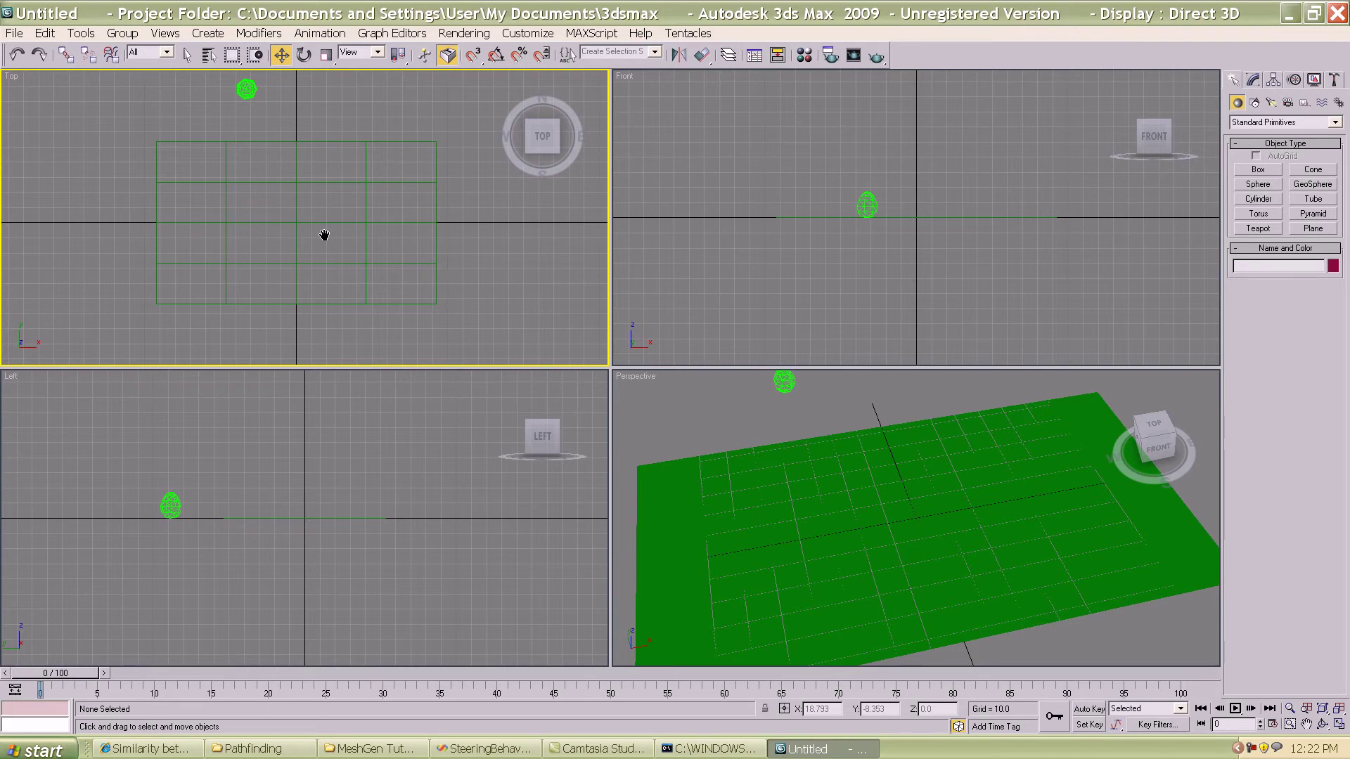
{"action": "right_click", "coordinate": [324, 234]}
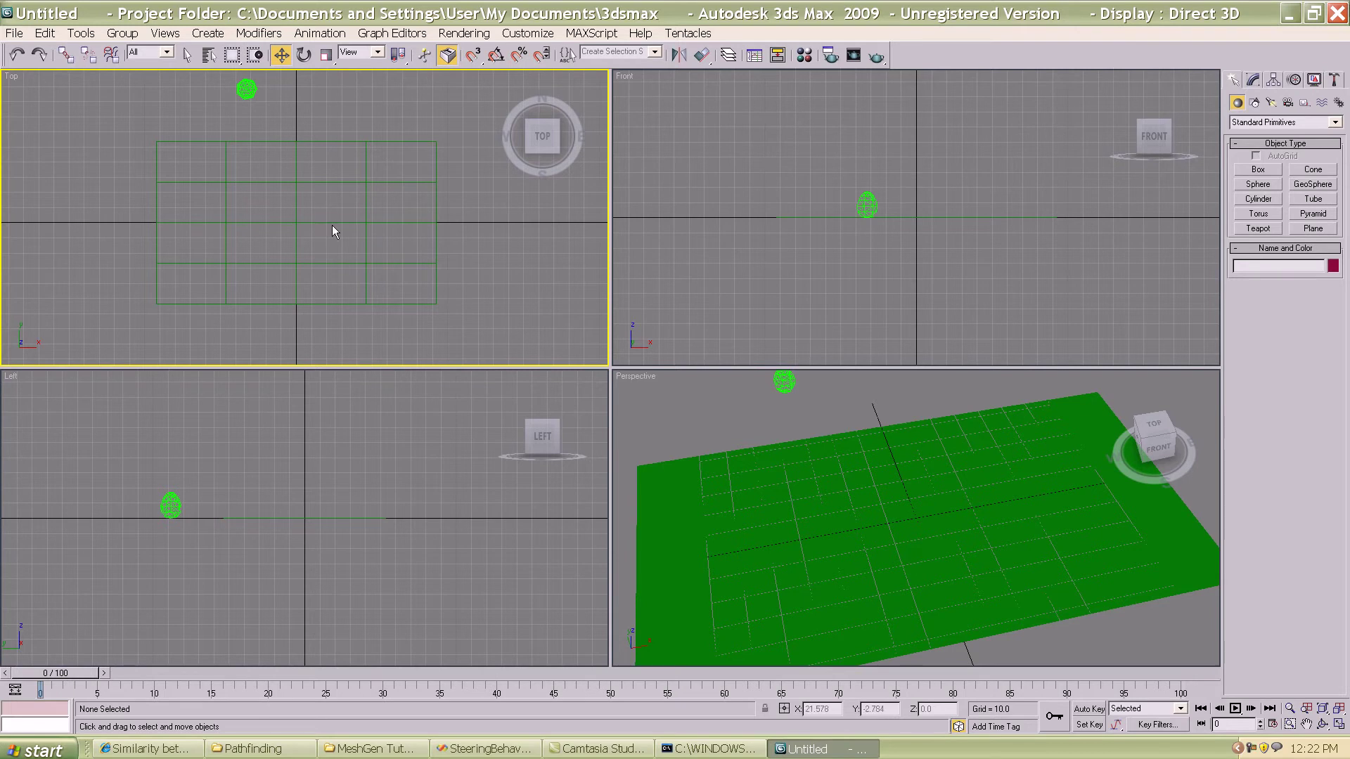
{"action": "left_click", "coordinate": [296, 183]}
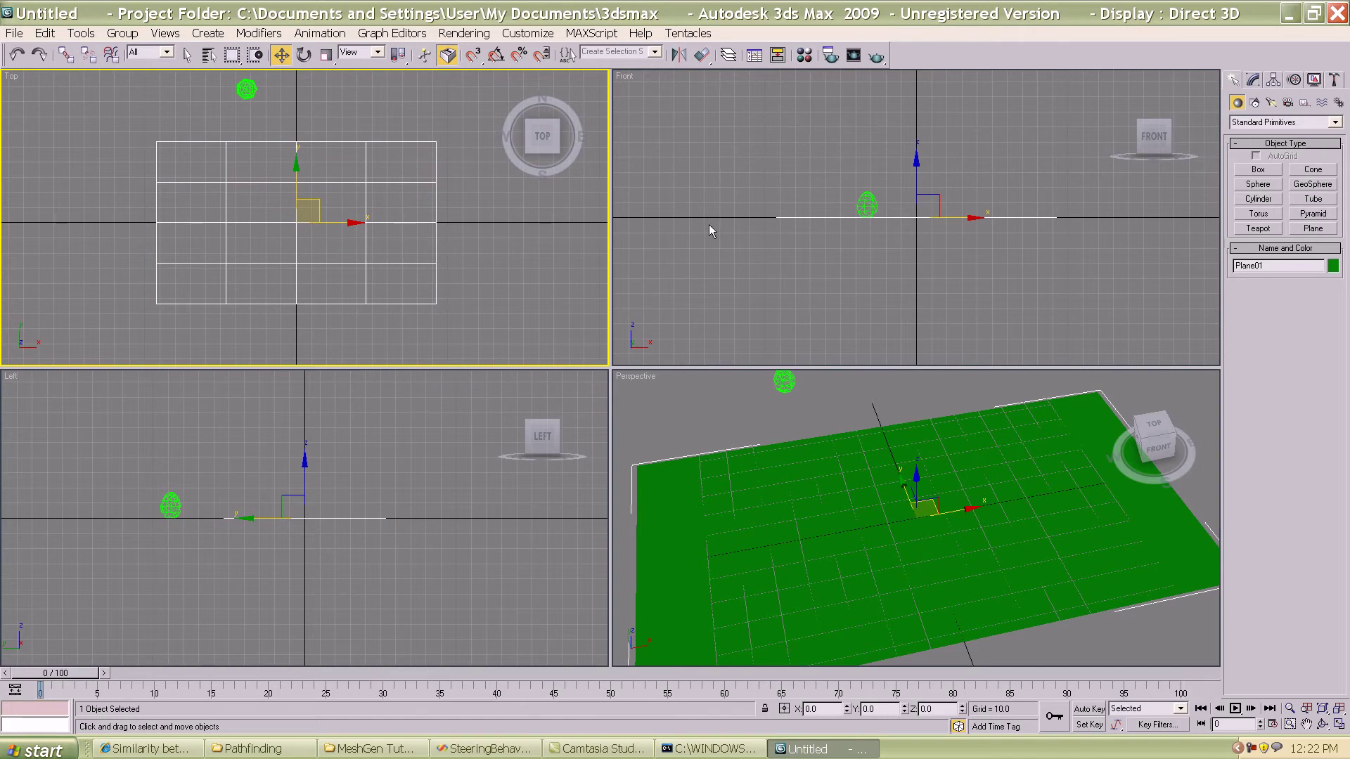
Set Plane01's Length to 100 and Width to 190
{"action": "left_click", "coordinate": [1251, 81]}
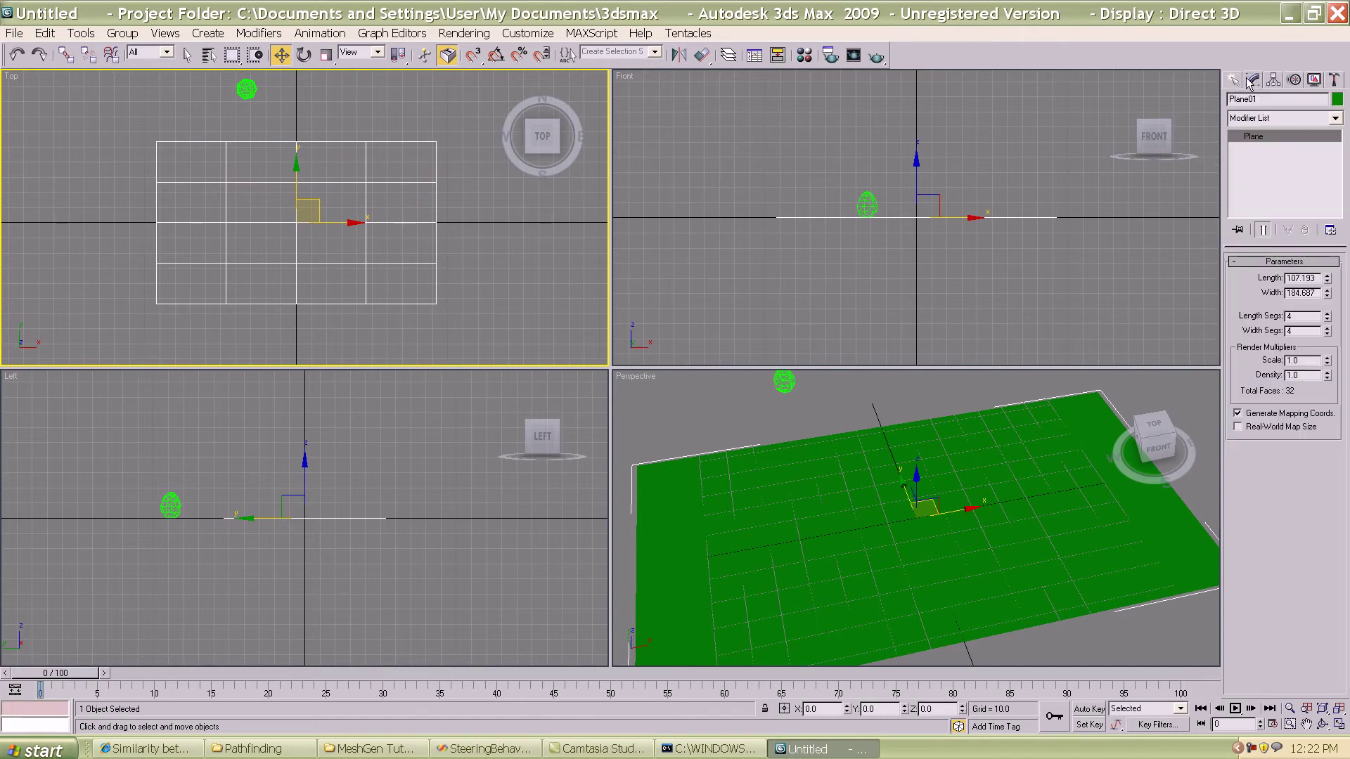
{"action": "double_click", "coordinate": [1287, 314]}
{"action": "double_click", "coordinate": [1296, 317]}
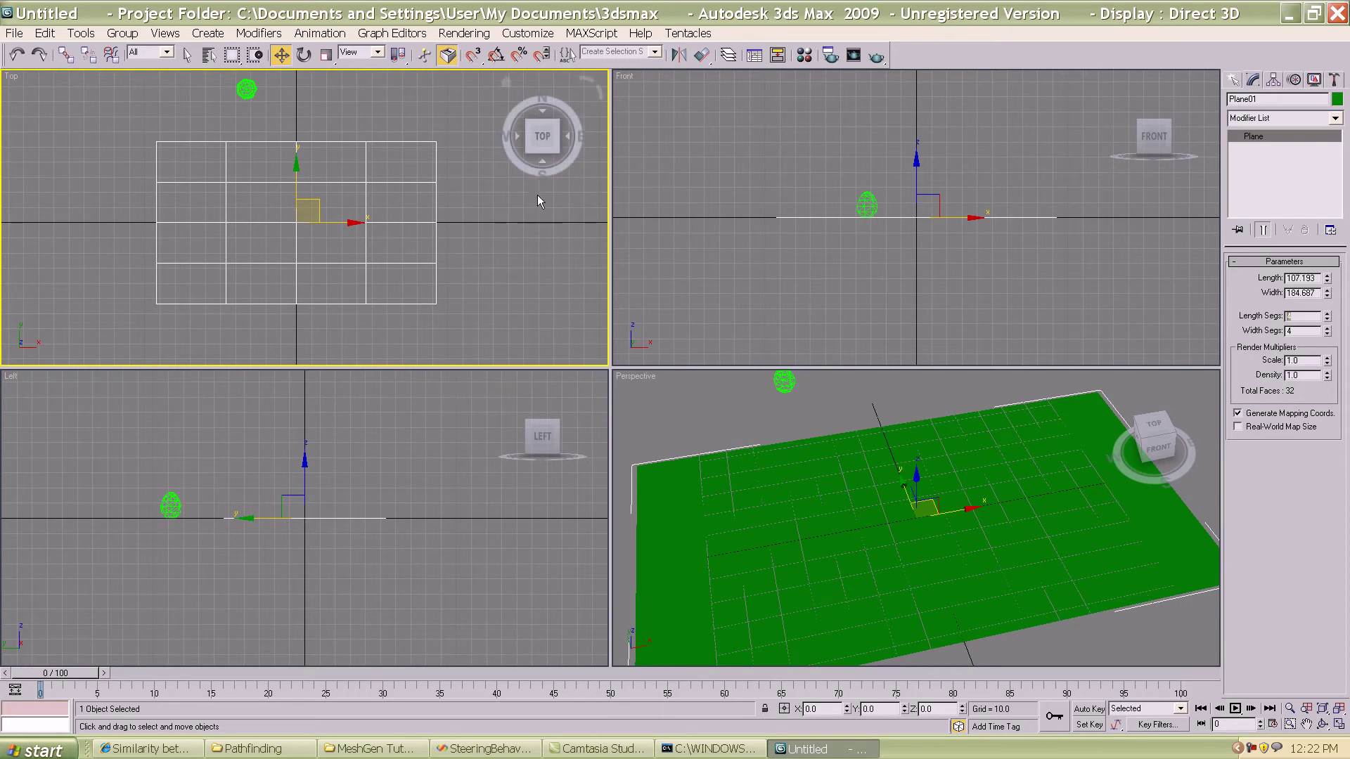
{"action": "double_click", "coordinate": [1314, 278]}
{"action": "type", "text": "100"}
{"action": "double_click", "coordinate": [1312, 292]}
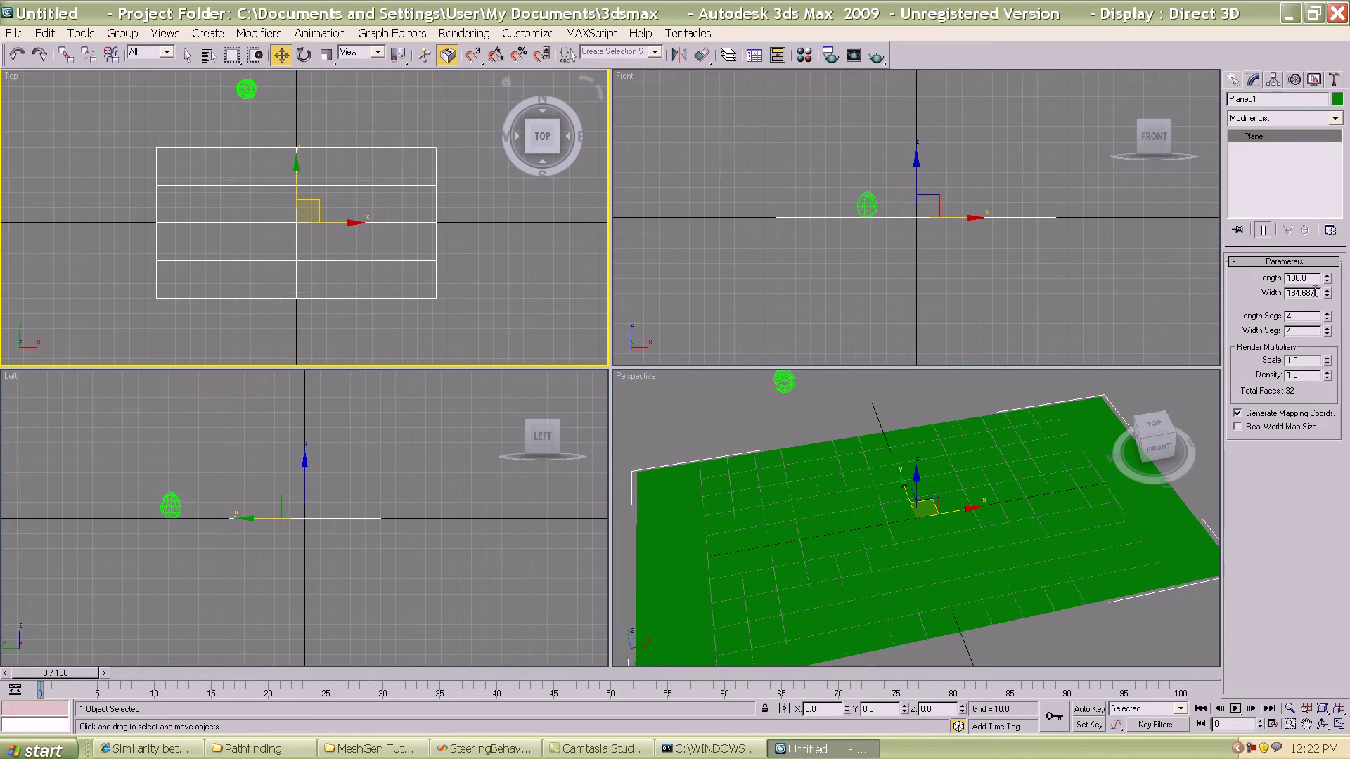
{"action": "type", "text": "190"}
Give the plane 50 length and 50 width segments for 5000 faces
{"action": "left_click", "coordinate": [1311, 317]}
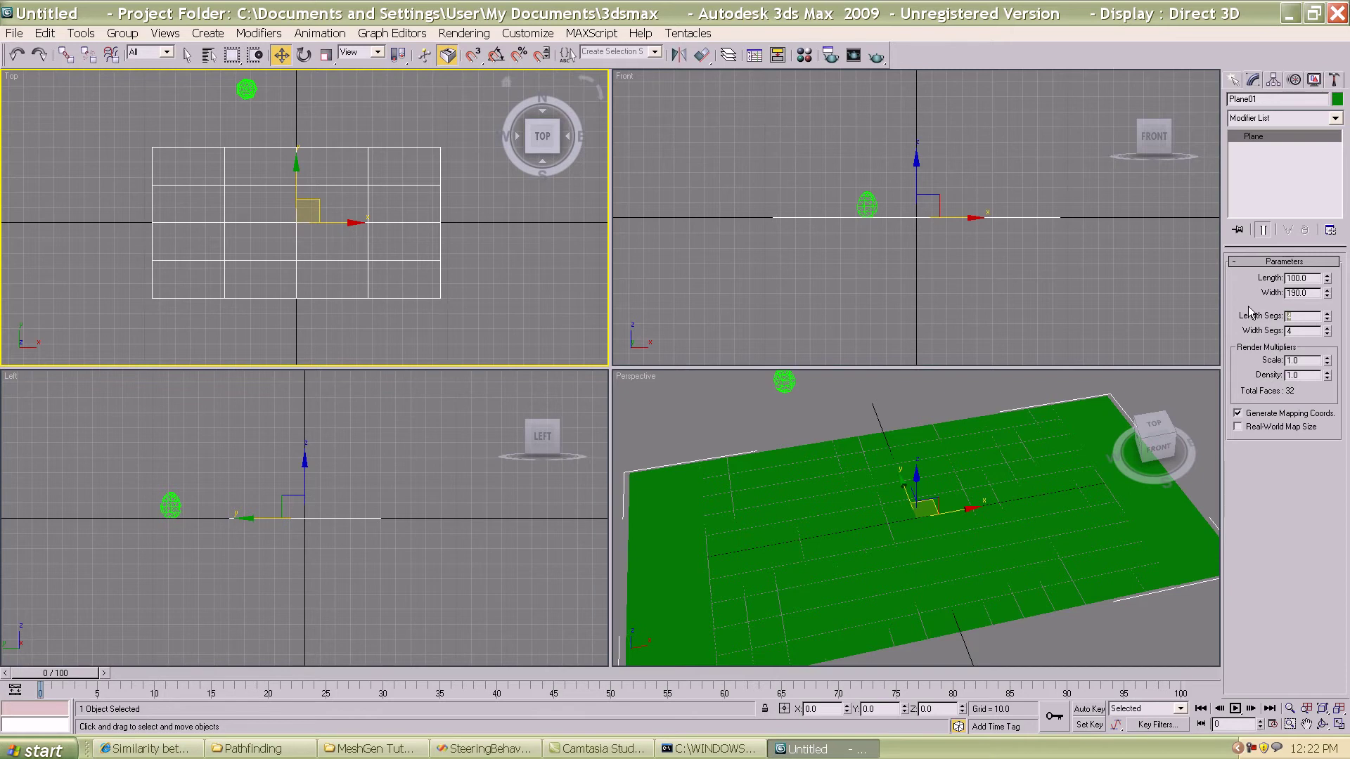
{"action": "type", "text": "50"}
{"action": "key", "text": "Tab"}
{"action": "type", "text": "50"}
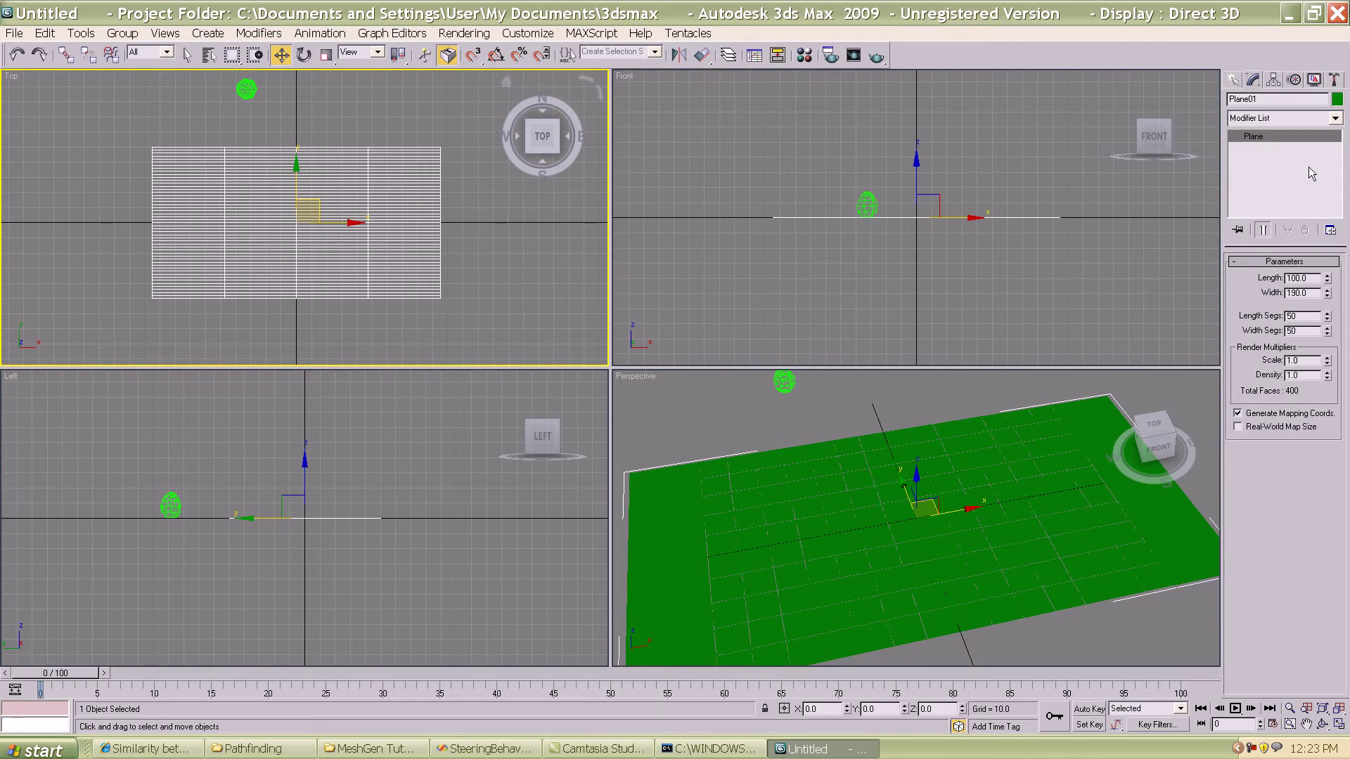
{"action": "key", "text": "Return"}
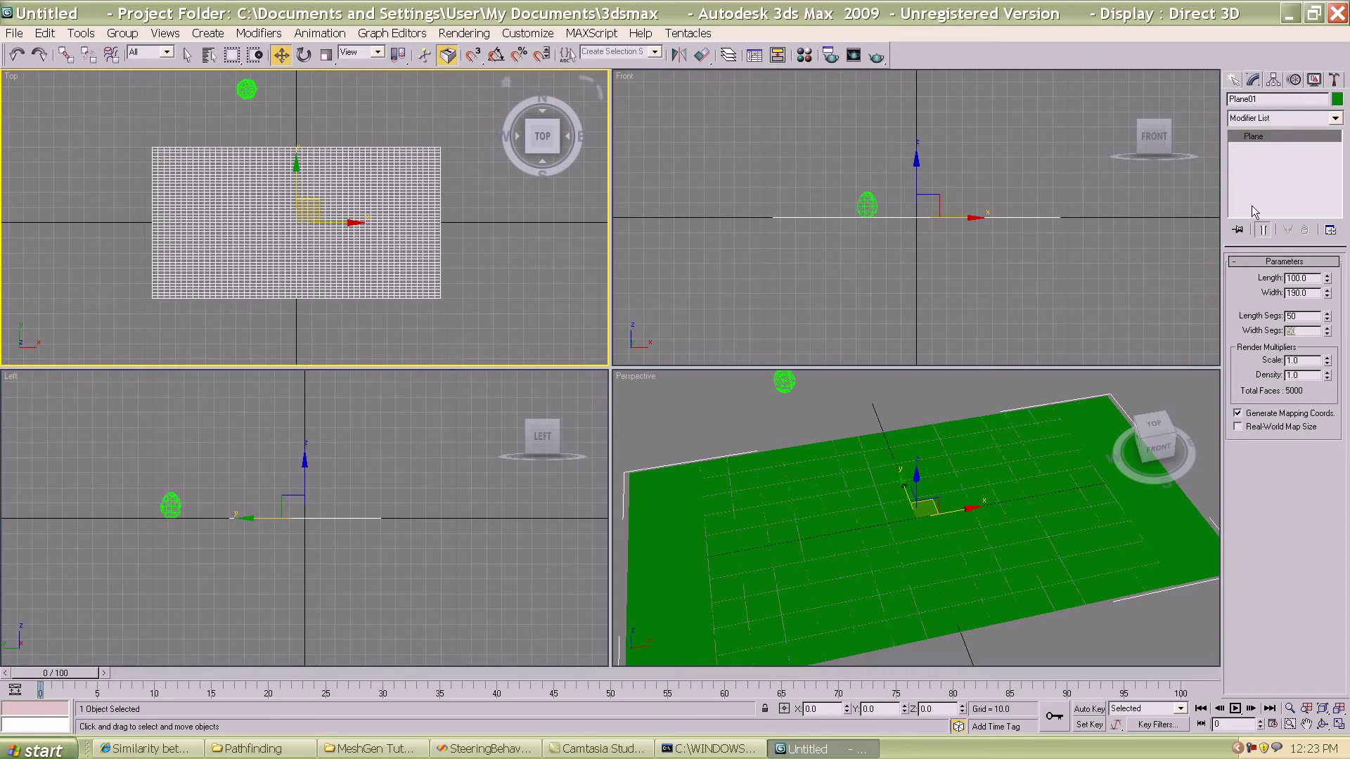
{"action": "scroll", "coordinate": [295, 242], "scroll_direction": "up", "scroll_amount": 5}
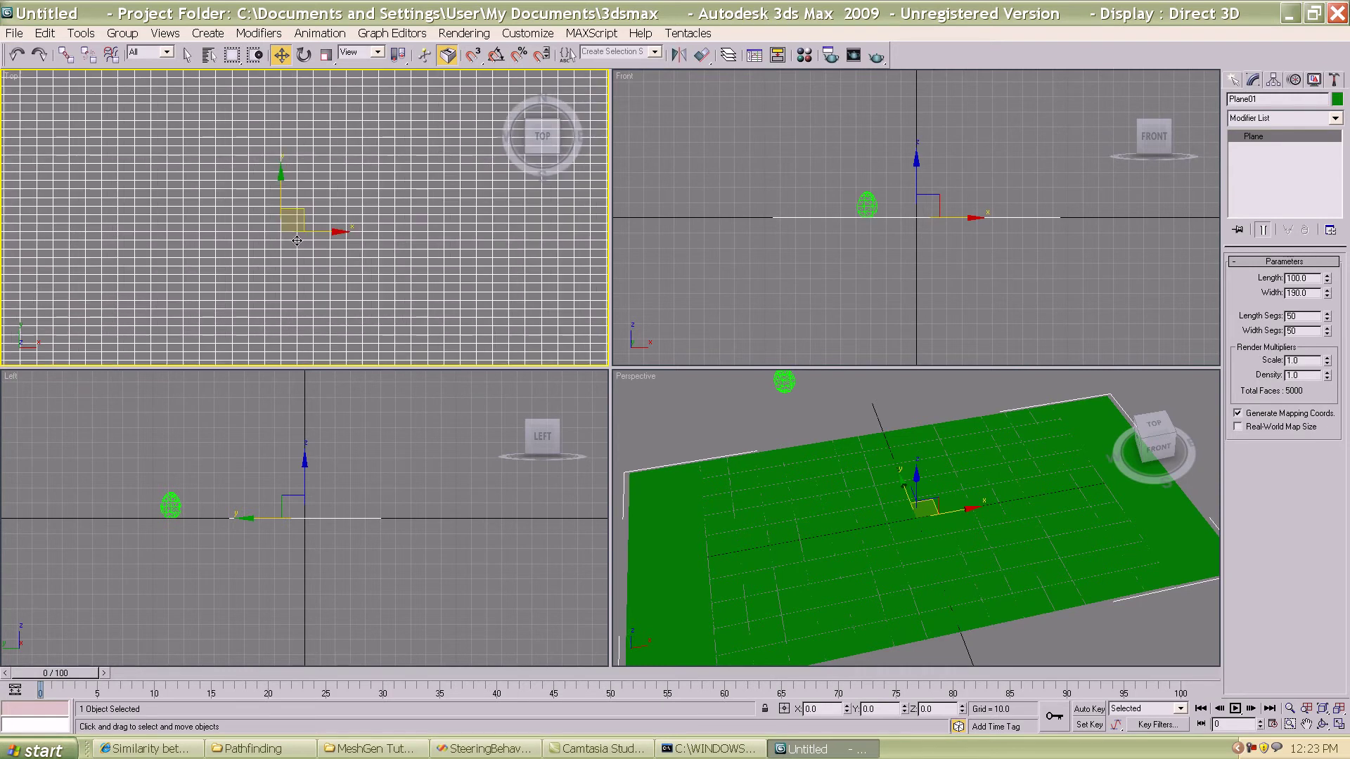
{"action": "scroll", "coordinate": [298, 243], "scroll_direction": "down", "scroll_amount": 6}
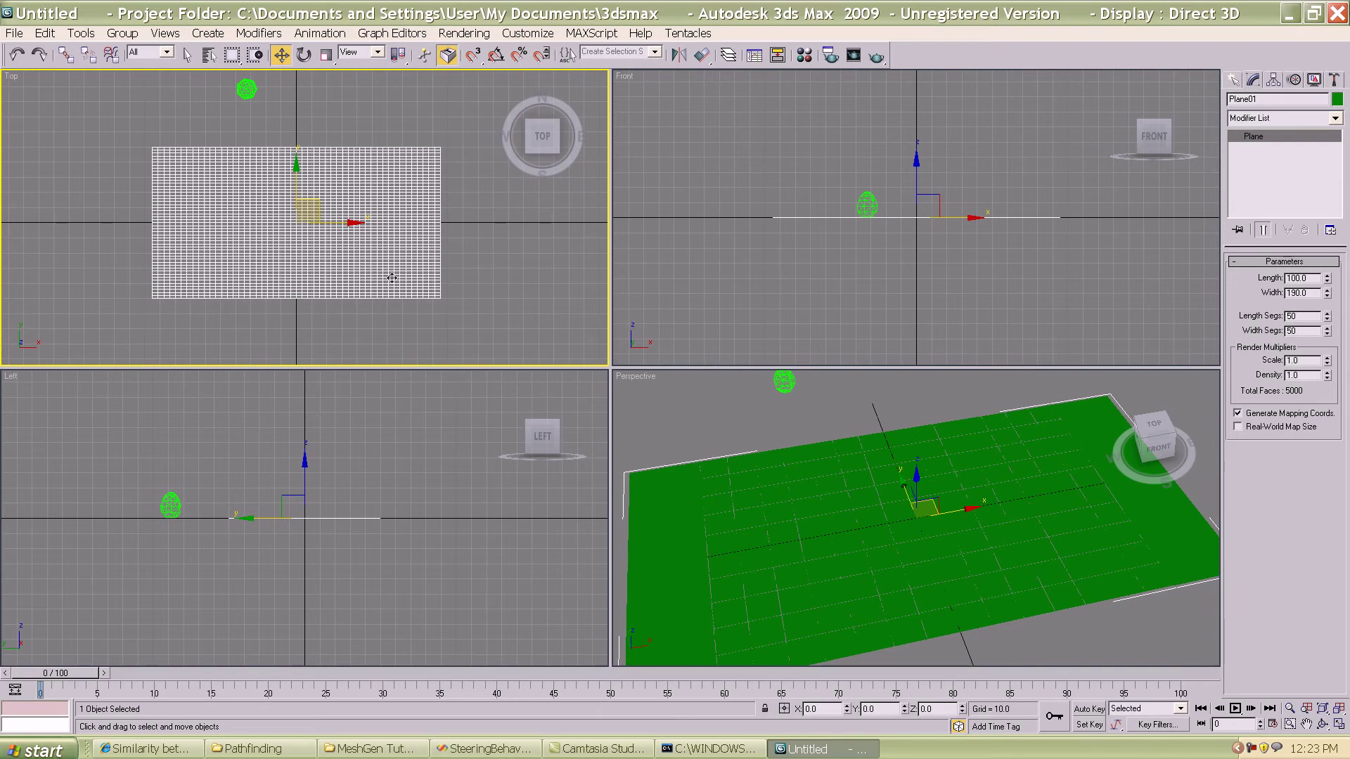
{"action": "middle_click_drag", "start_coordinate": [801, 545], "coordinate": [776, 595]}
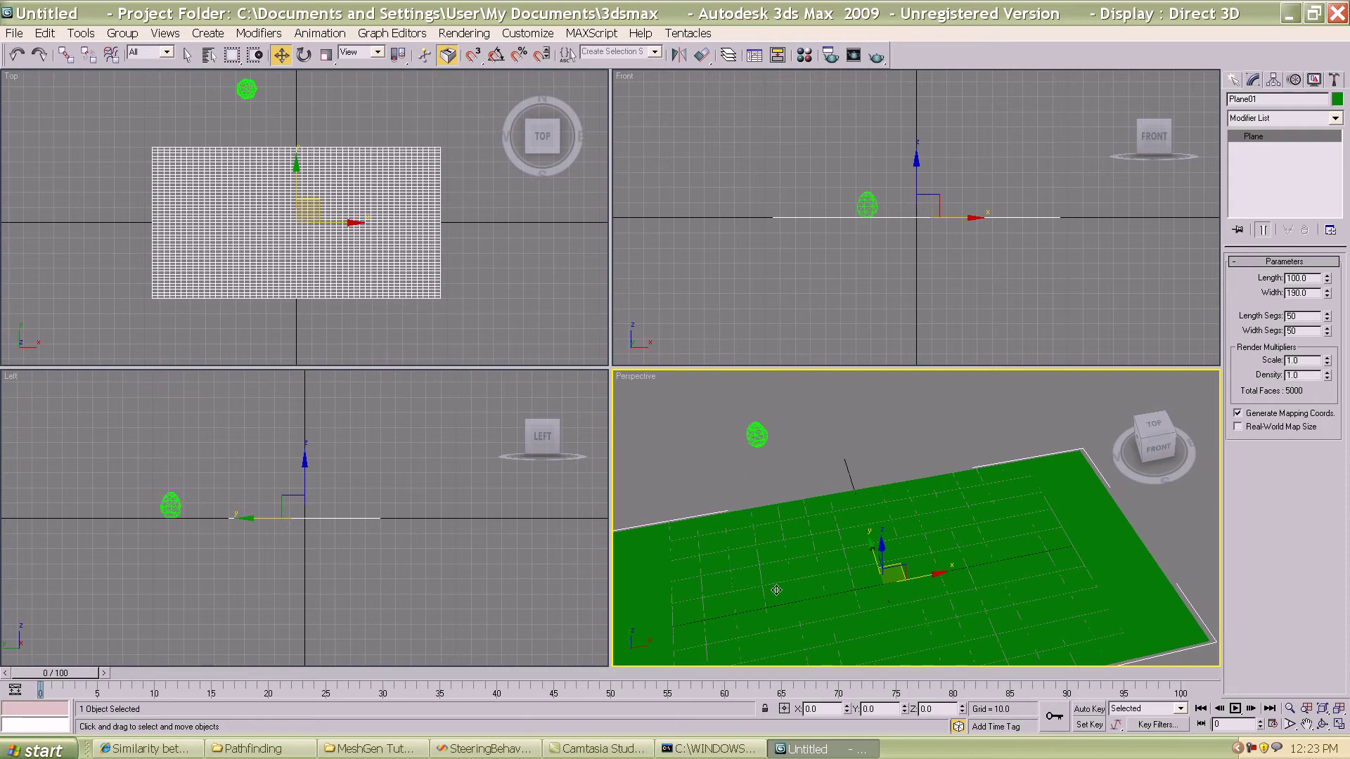
Set the environment egg entry to Export Meshes with only Plane01 listed
{"action": "left_click", "coordinate": [1235, 80]}
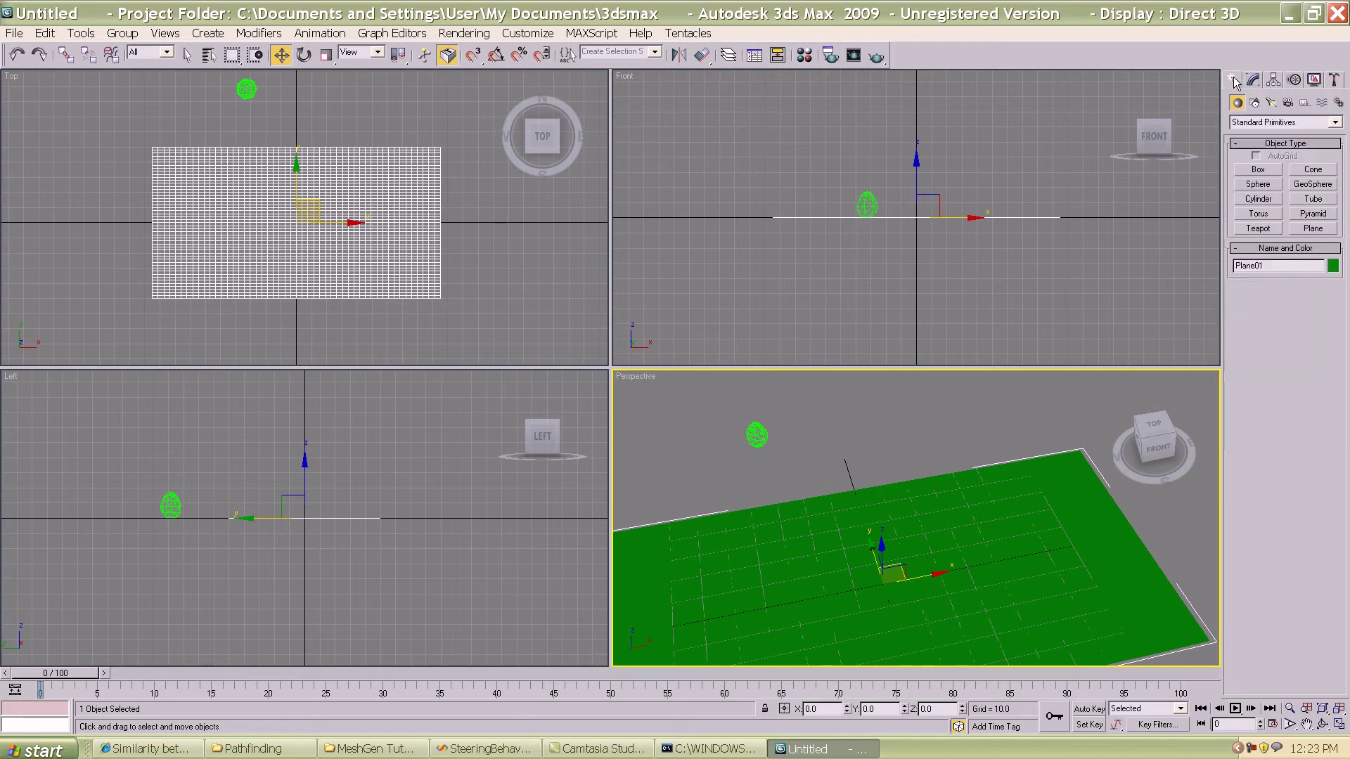
{"action": "left_click", "coordinate": [758, 433]}
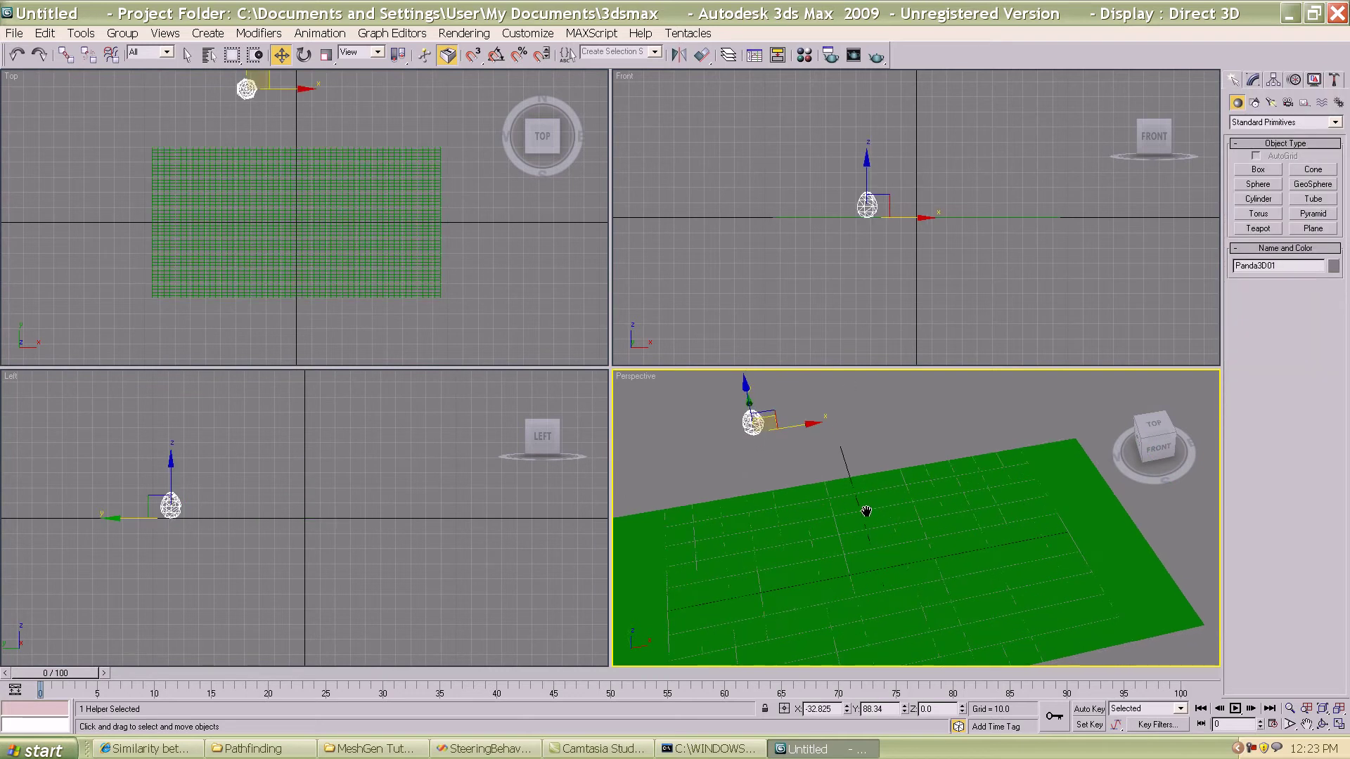
{"action": "middle_click_drag", "start_coordinate": [869, 527], "coordinate": [866, 511]}
{"action": "left_click", "coordinate": [1253, 81]}
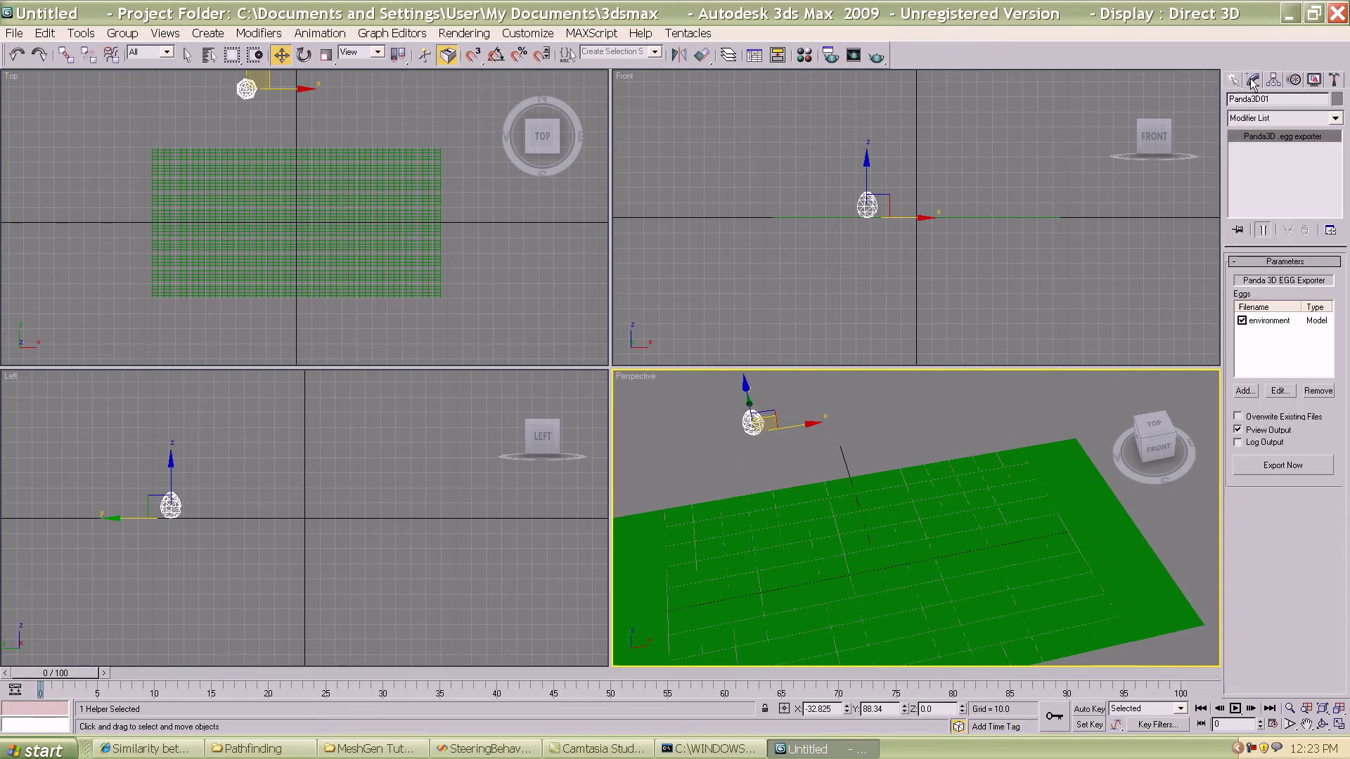
{"action": "left_click", "coordinate": [1284, 321]}
{"action": "left_click", "coordinate": [1279, 391]}
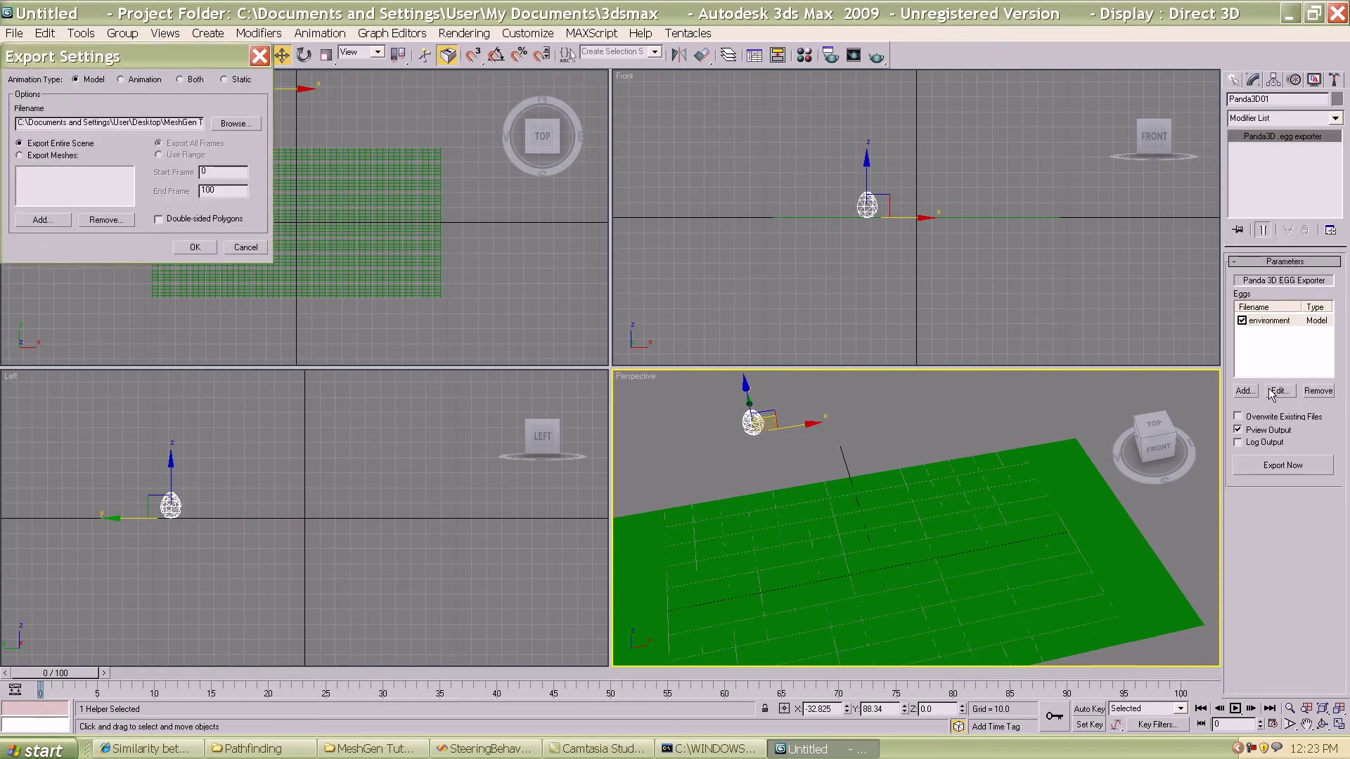
{"action": "left_click", "coordinate": [52, 156]}
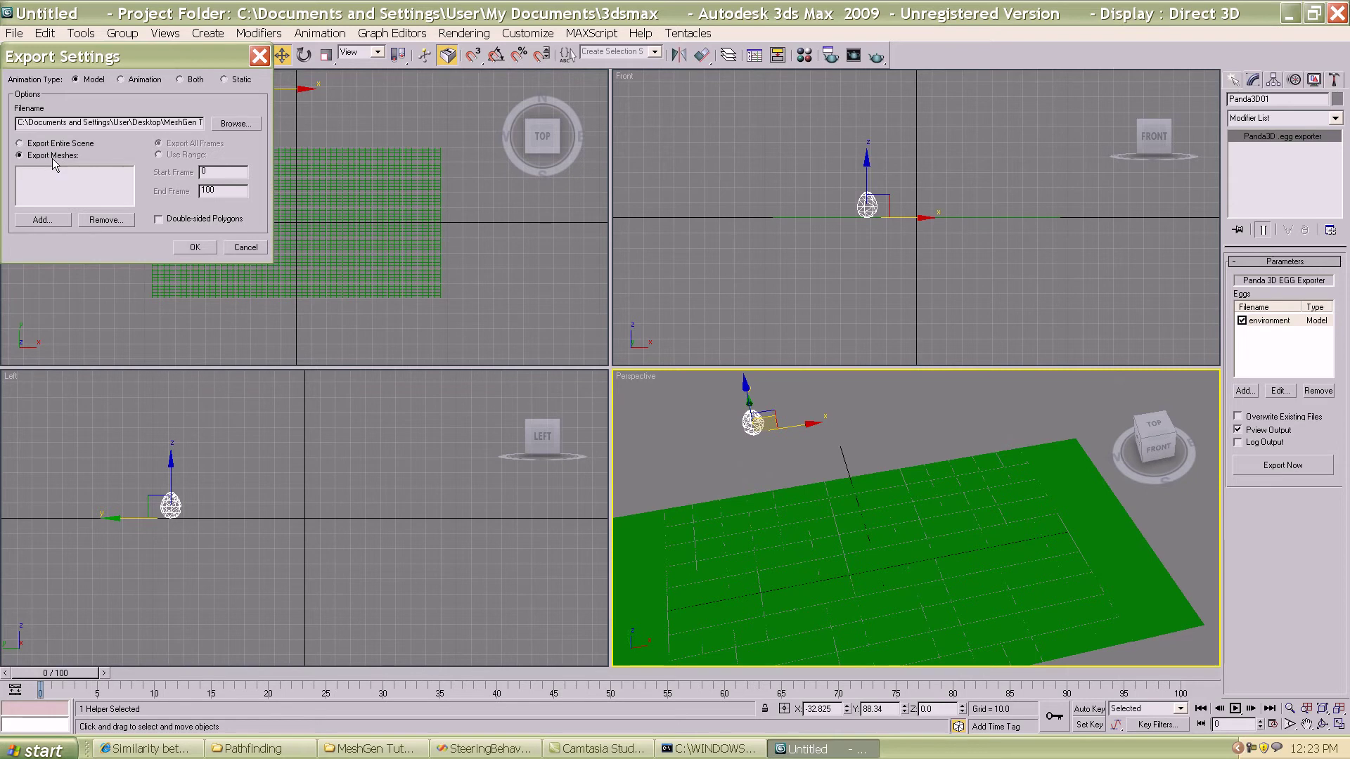
{"action": "left_click", "coordinate": [42, 219]}
{"action": "left_click", "coordinate": [274, 203]}
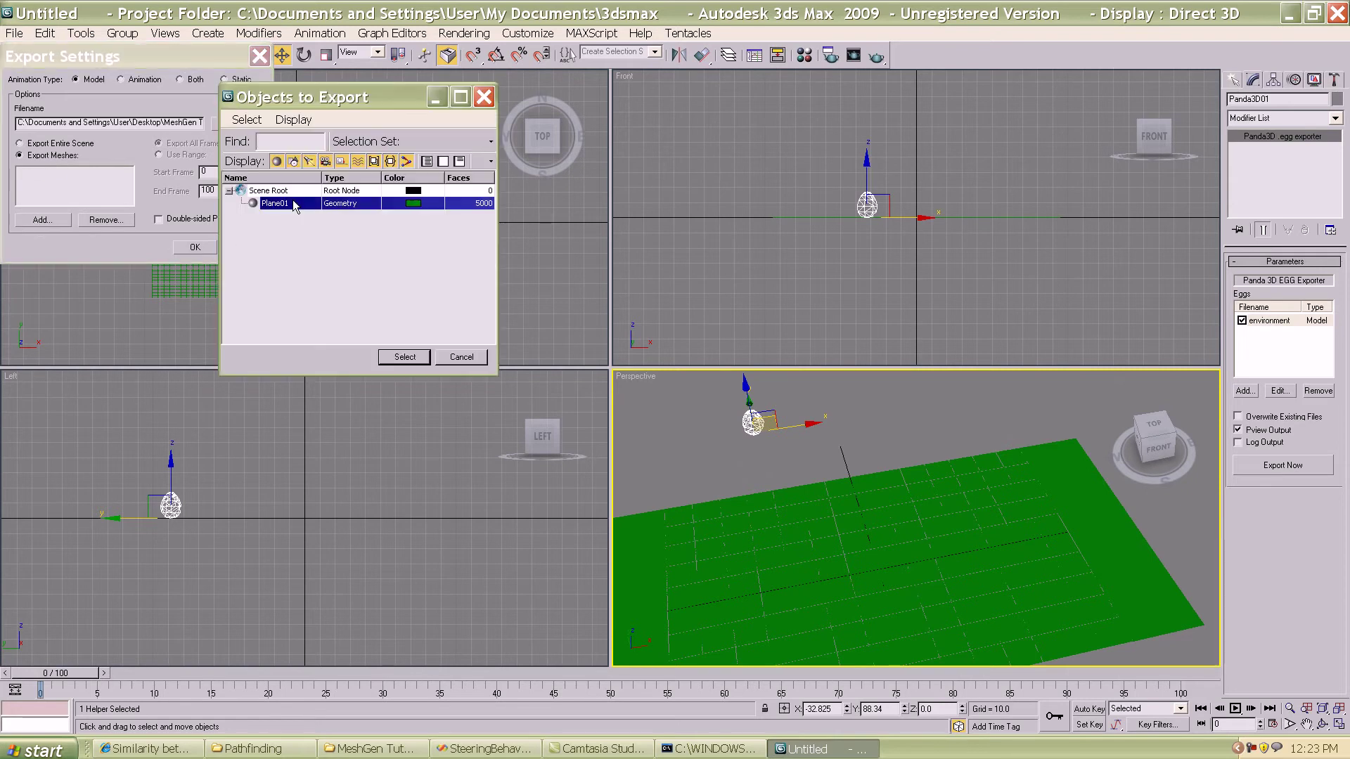
{"action": "left_click", "coordinate": [397, 357]}
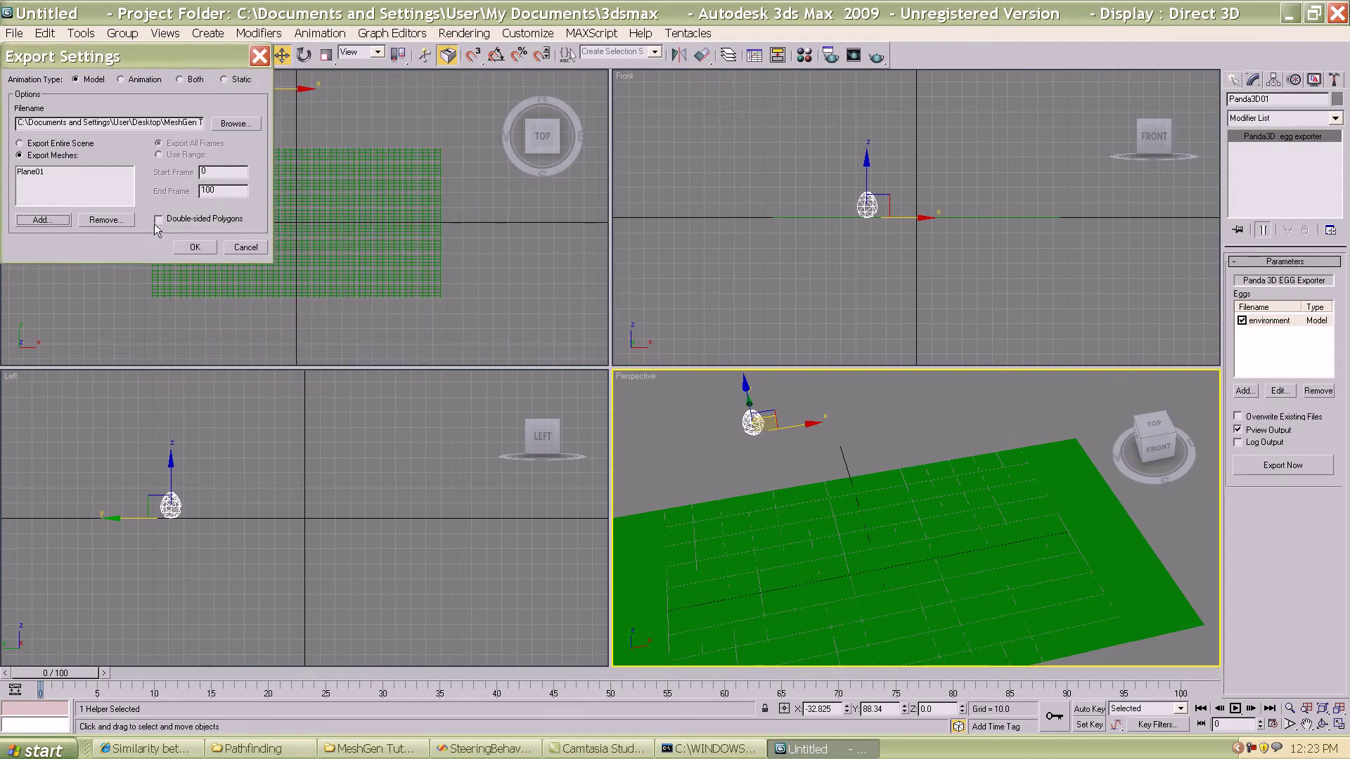
{"action": "left_click", "coordinate": [195, 248]}
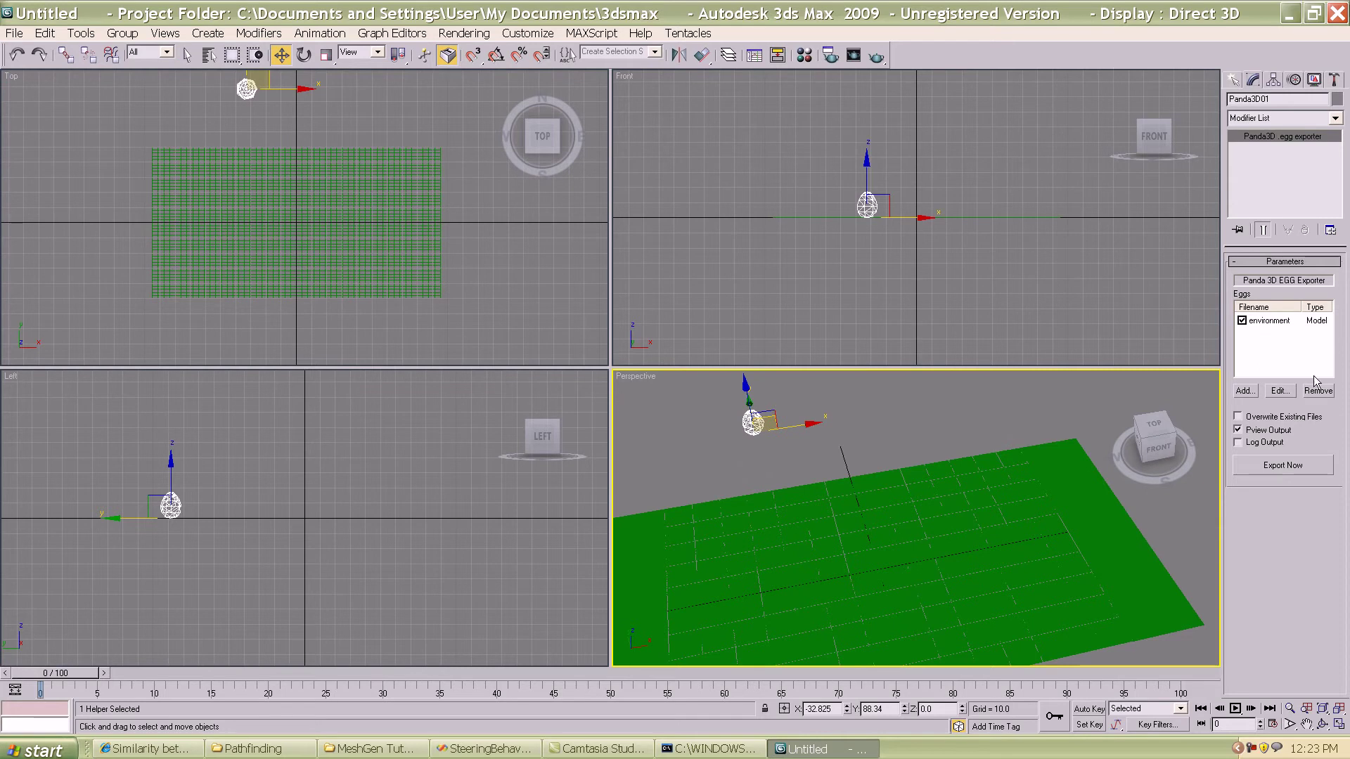
Rename the egg entry to plane_full_mesh.egg and export it
{"action": "left_click", "coordinate": [1277, 325]}
{"action": "left_click", "coordinate": [1279, 391]}
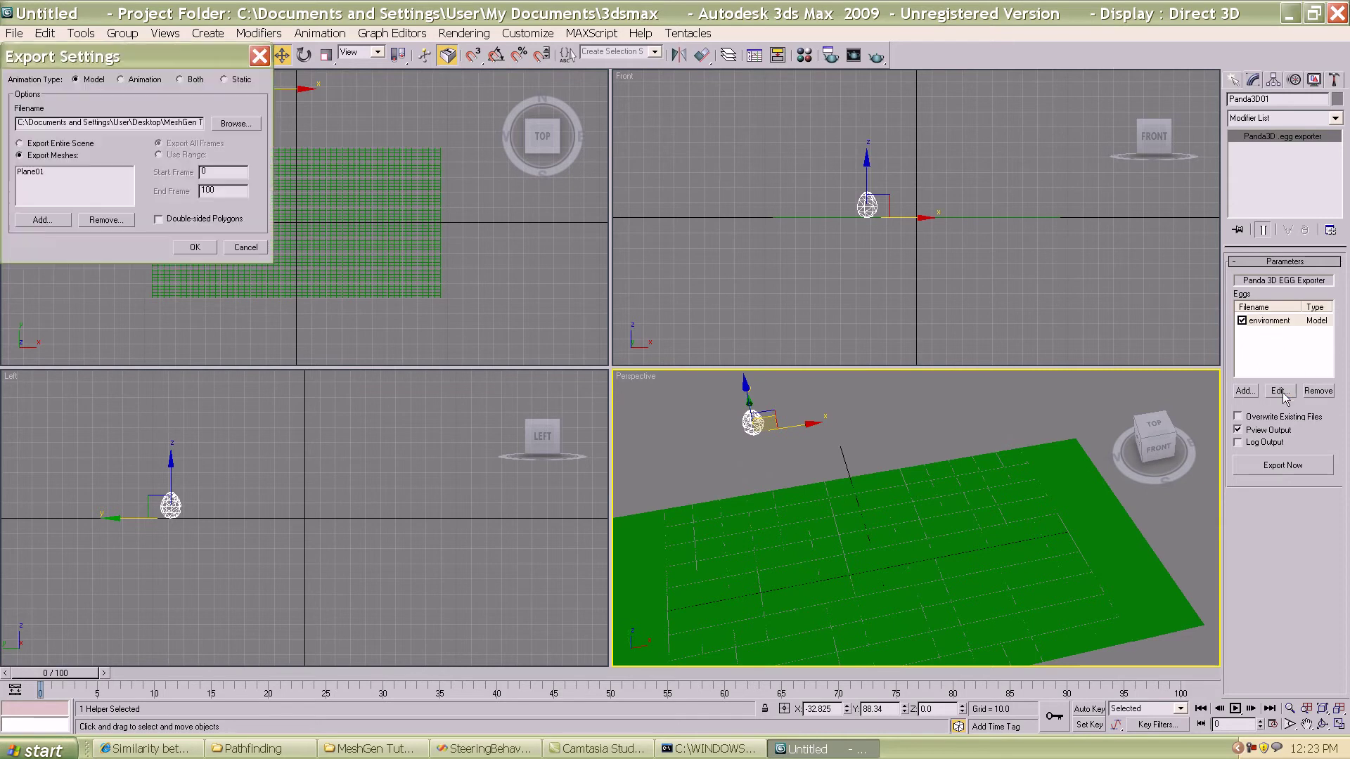
{"action": "left_click", "coordinate": [227, 123]}
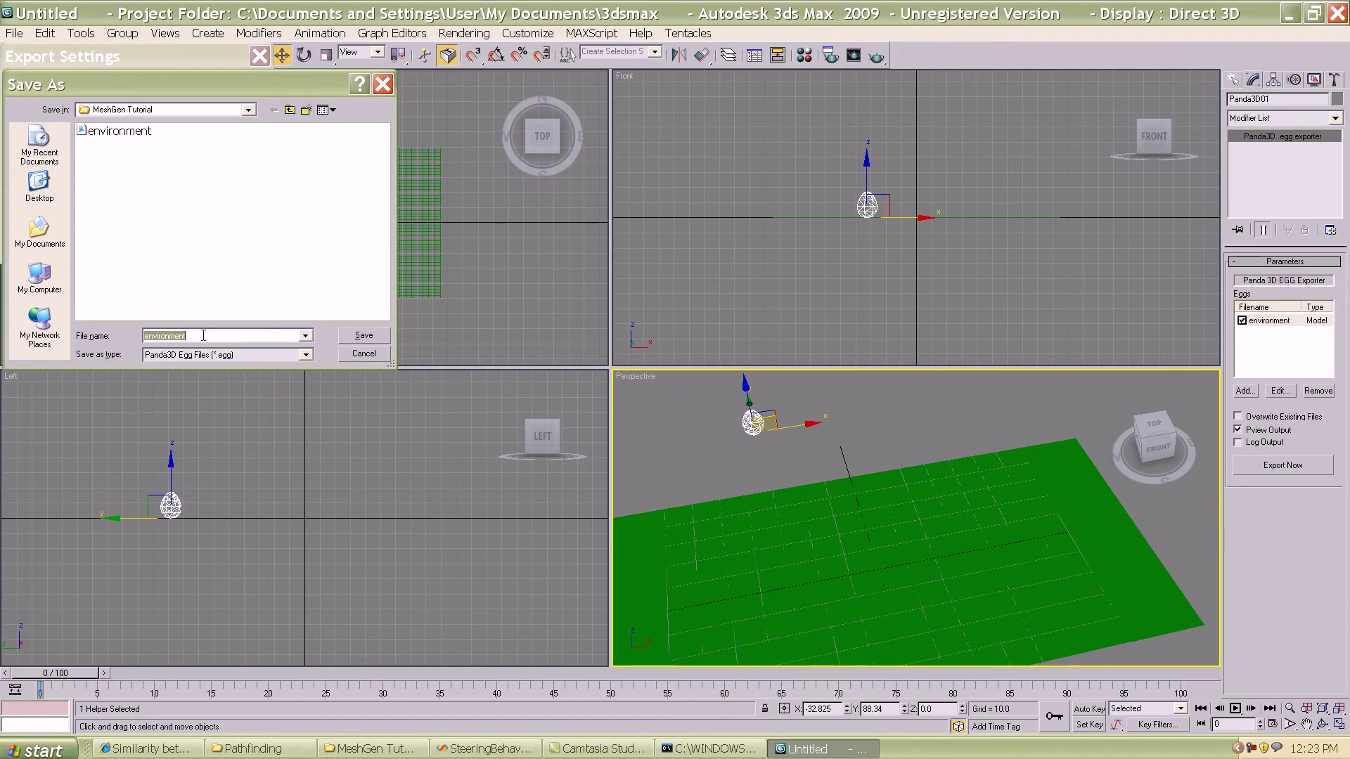
{"action": "type", "text": "plane_full_mesh"}
{"action": "left_click", "coordinate": [363, 336]}
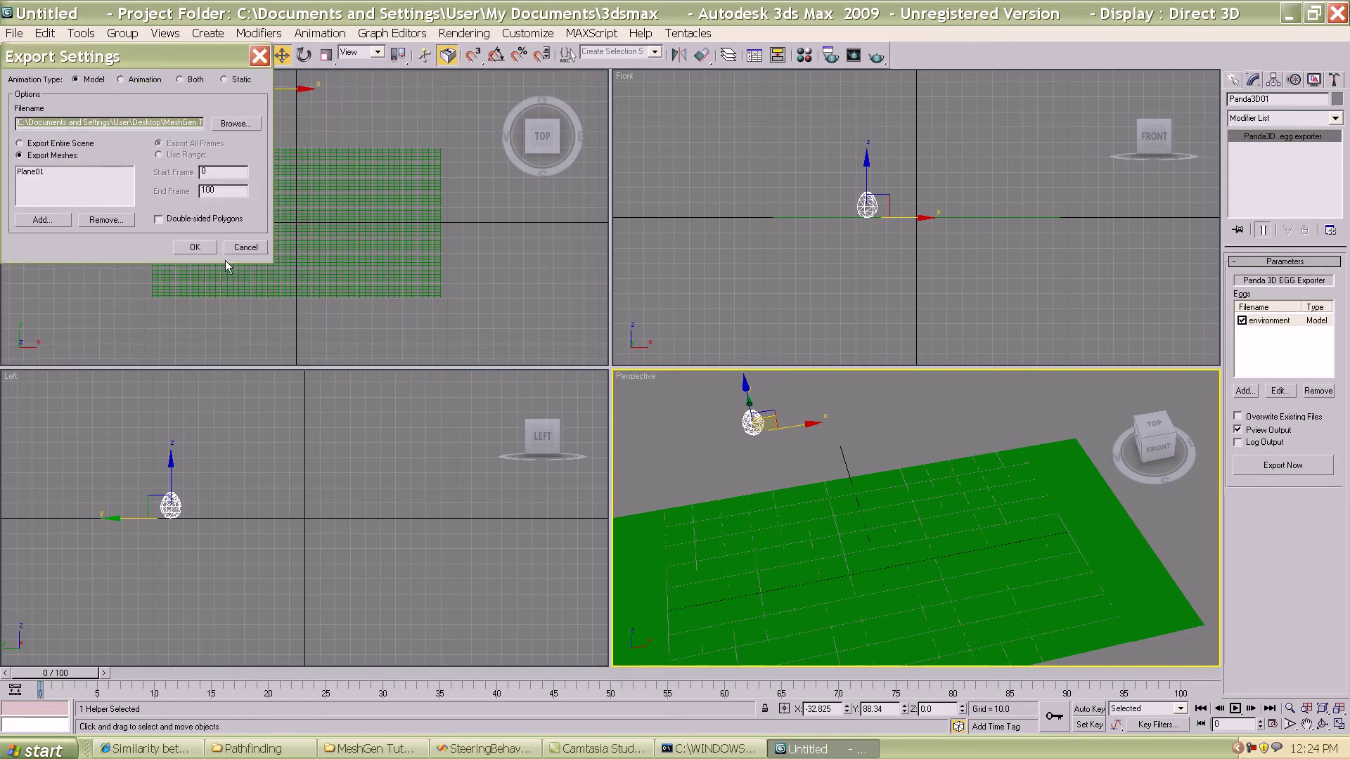
{"action": "left_click", "coordinate": [197, 247]}
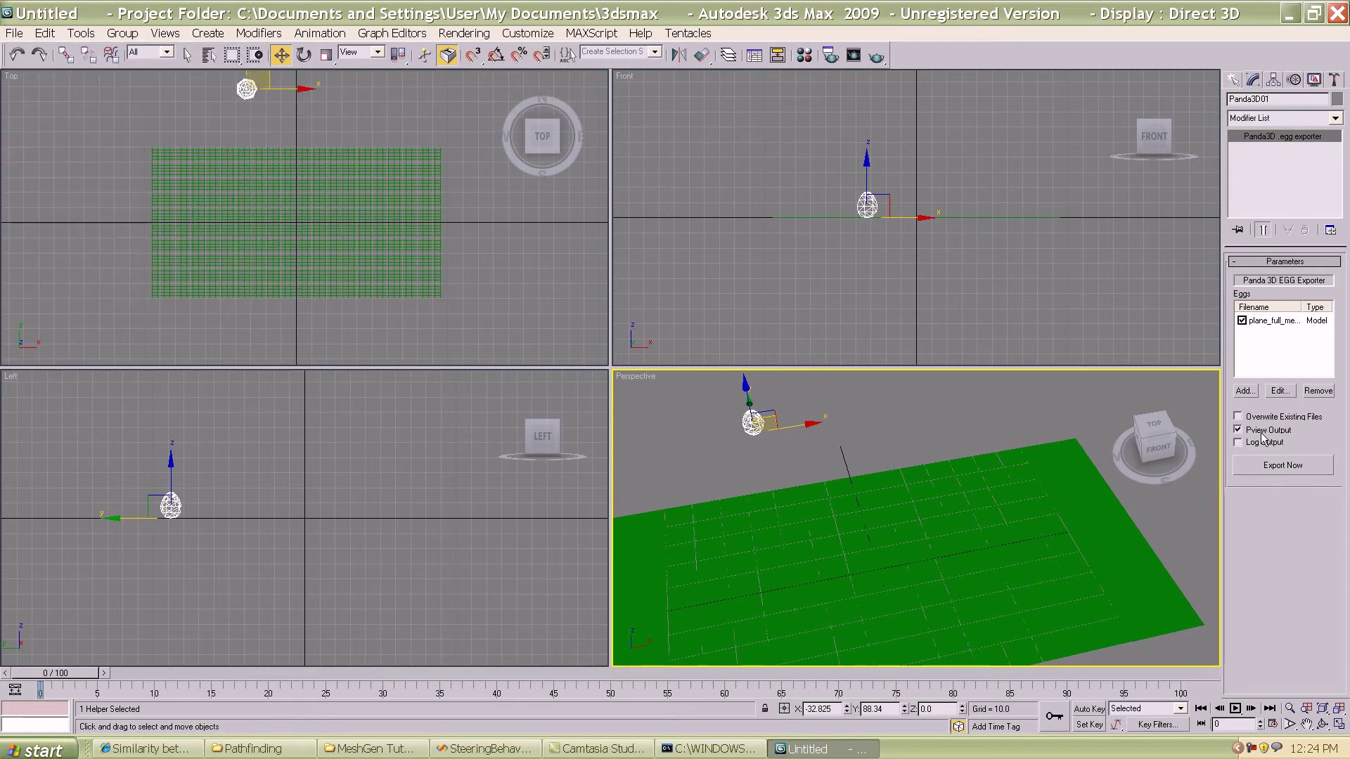
{"action": "left_click", "coordinate": [1247, 469]}
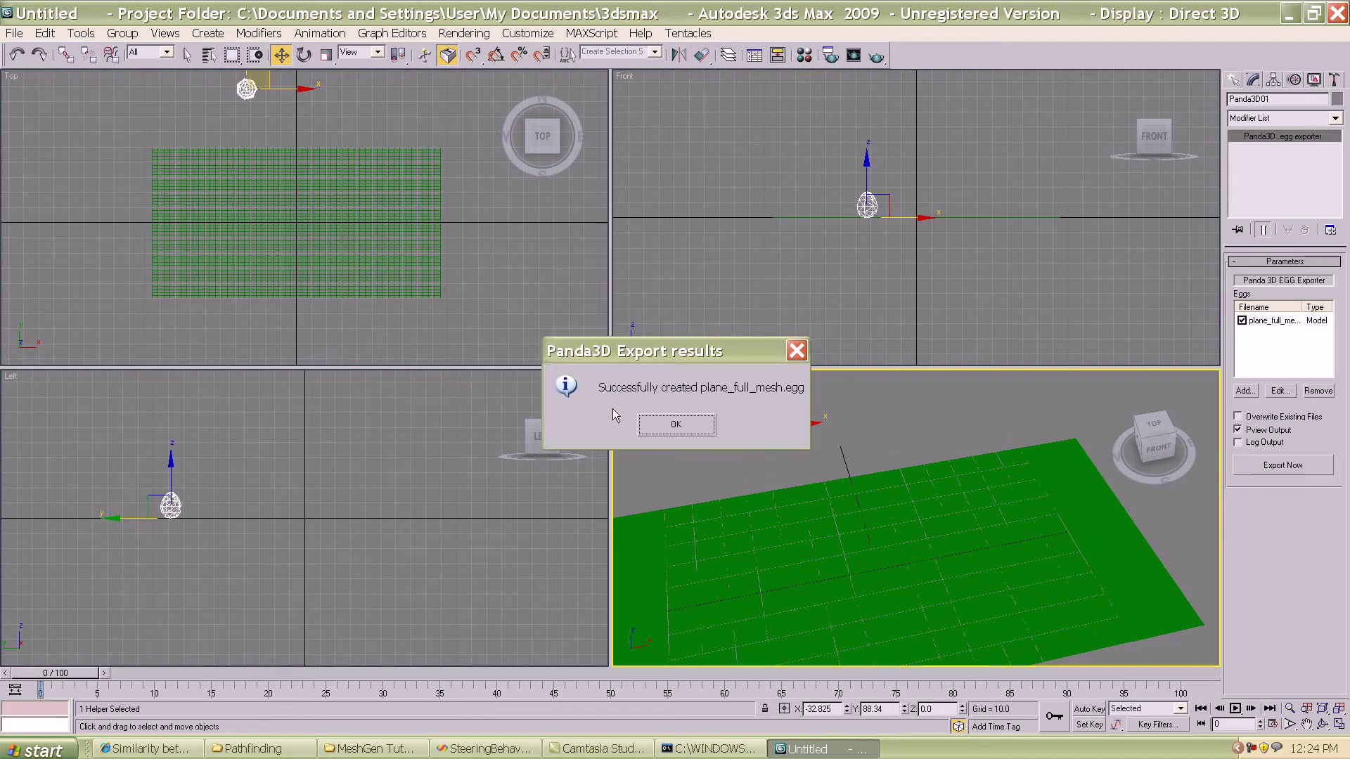
{"action": "left_click", "coordinate": [669, 425]}
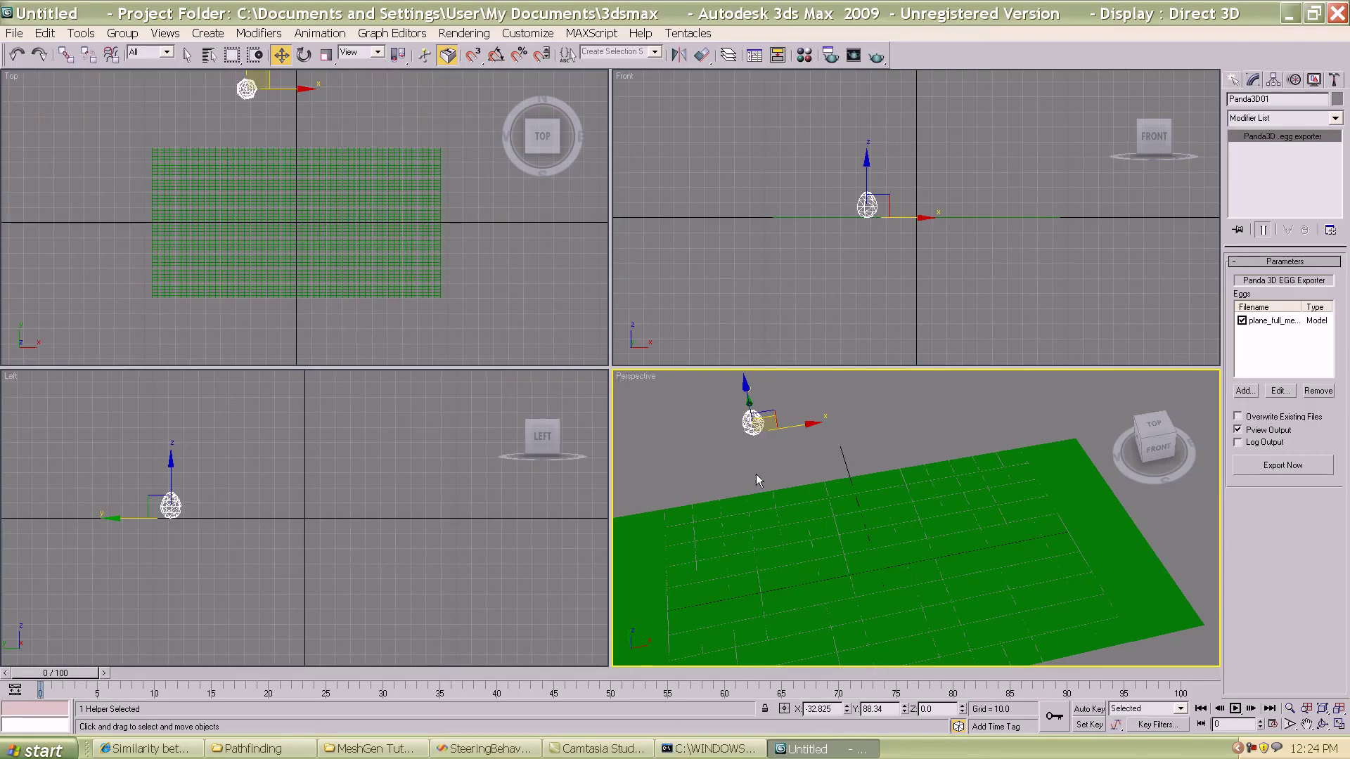
Unhide all objects, bringing Box01 back into the scene
{"action": "mouse_move", "coordinate": [858, 524]}
{"action": "middle_mouse_down", "text": "alt"}
{"action": "mouse_move", "coordinate": [795, 517]}
{"action": "mouse_move", "coordinate": [861, 523]}
{"action": "middle_mouse_up", "text": "alt"}
{"action": "right_click", "coordinate": [688, 421]}
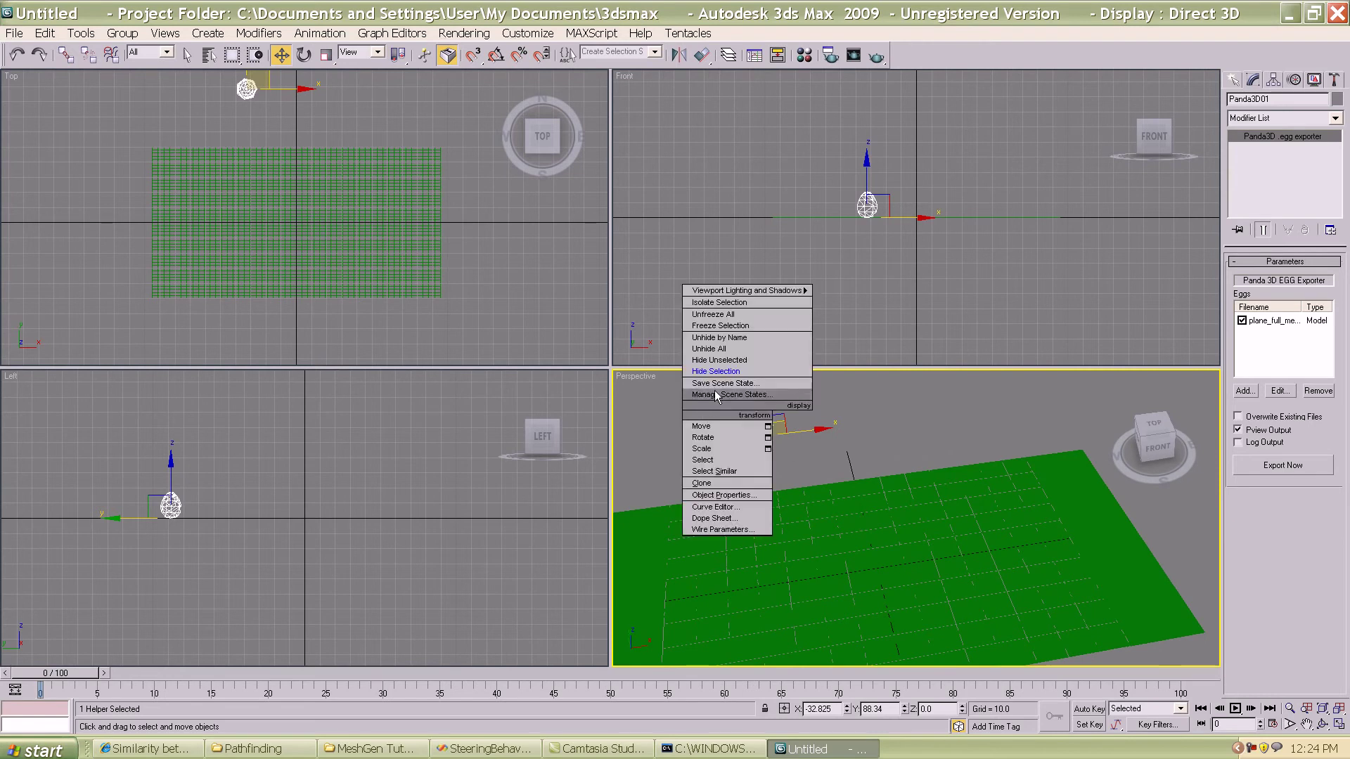
{"action": "left_click", "coordinate": [719, 350]}
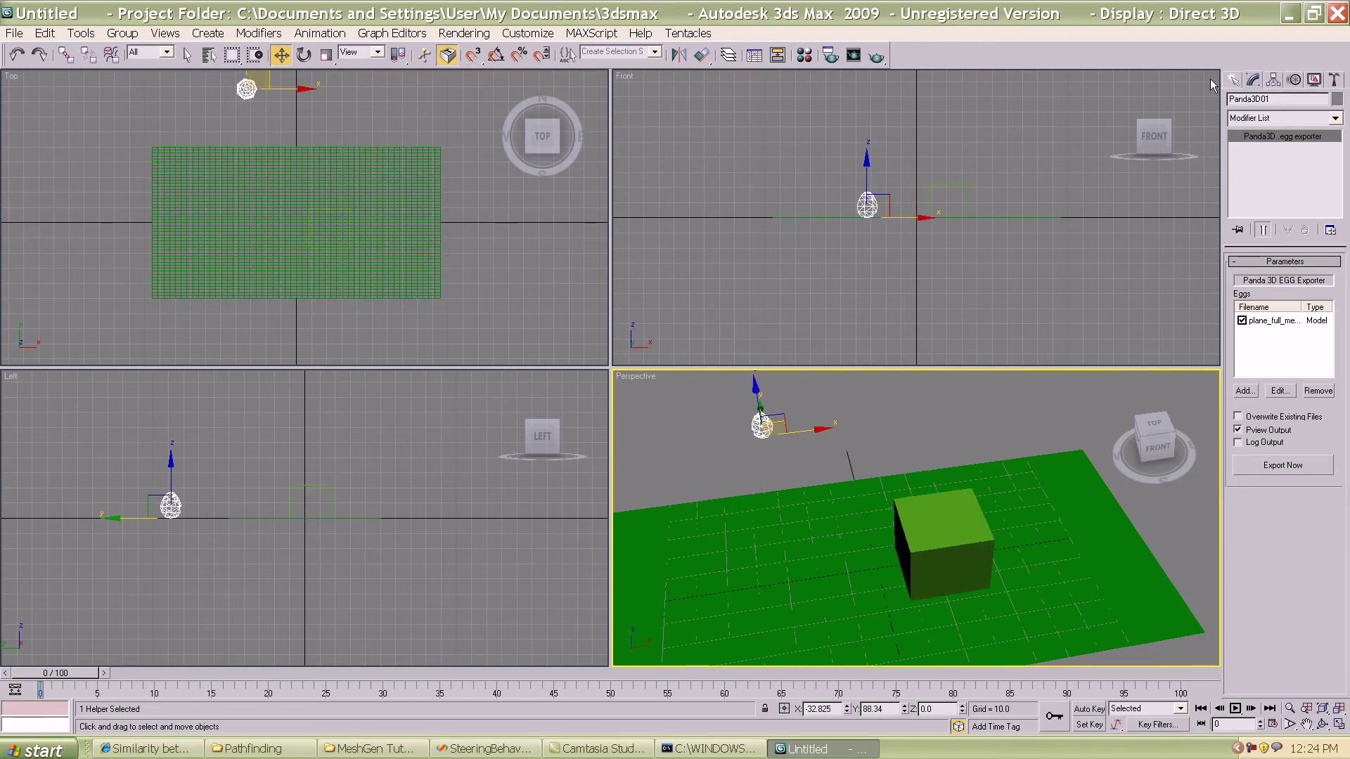
{"action": "left_click", "coordinate": [1233, 79]}
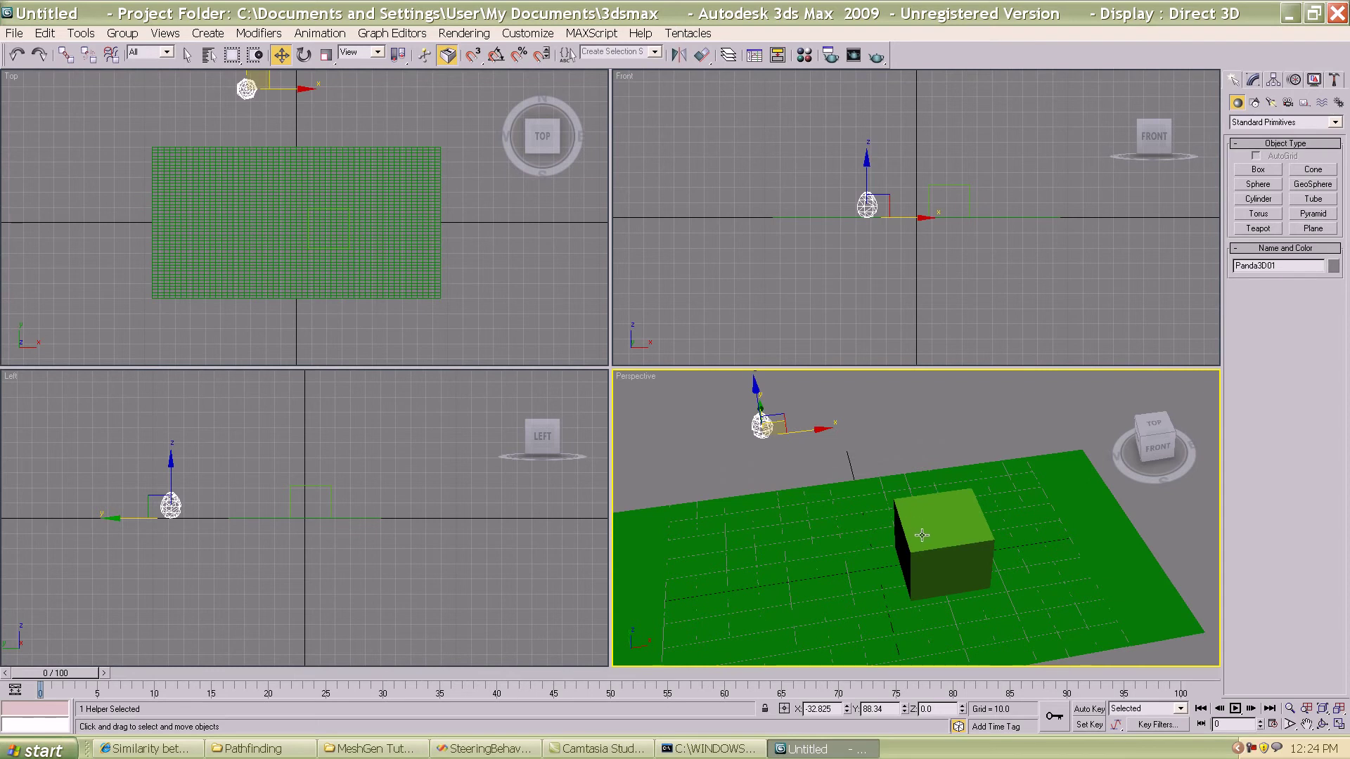
Switch the Top viewport to a Bottom view and zoom in on the plane
{"action": "middle_click_drag", "start_coordinate": [923, 537], "coordinate": [963, 519], "text": "alt"}
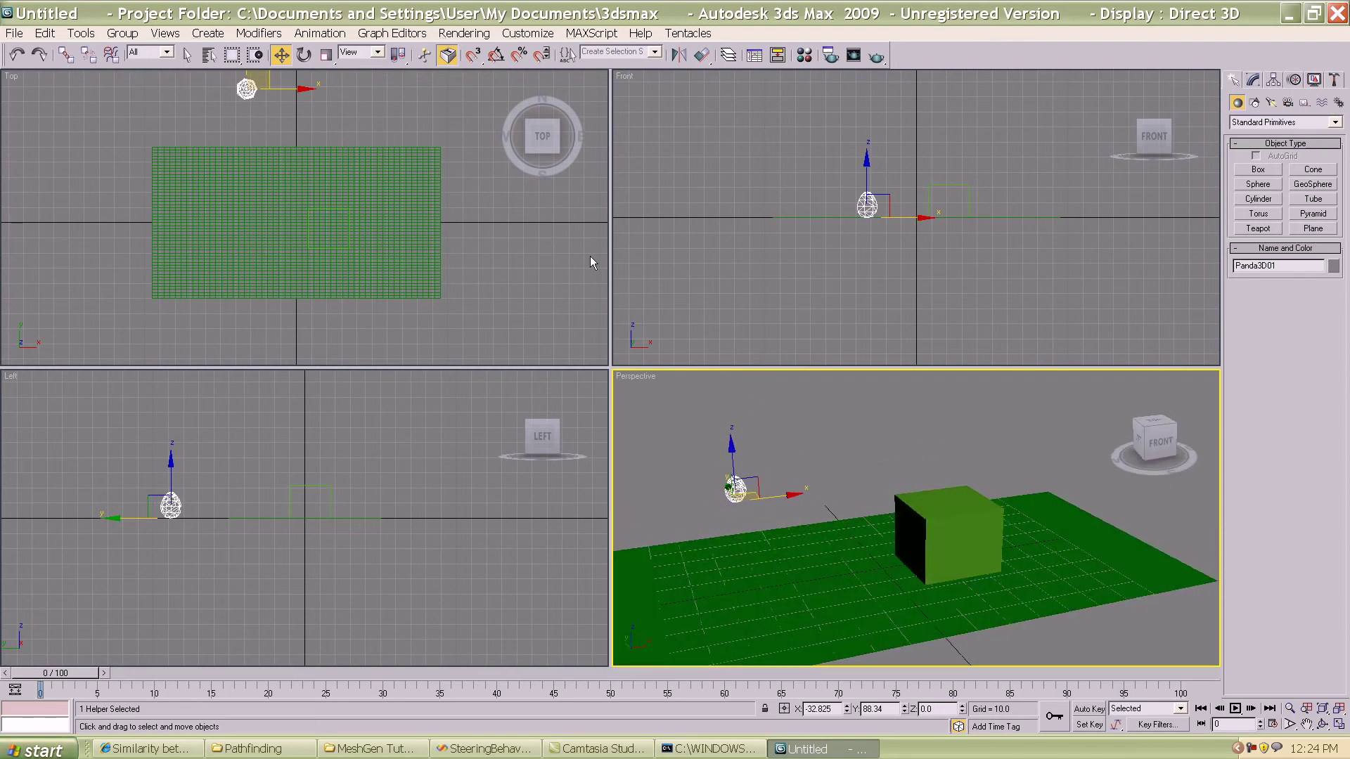
{"action": "middle_click_drag", "start_coordinate": [511, 219], "coordinate": [503, 246]}
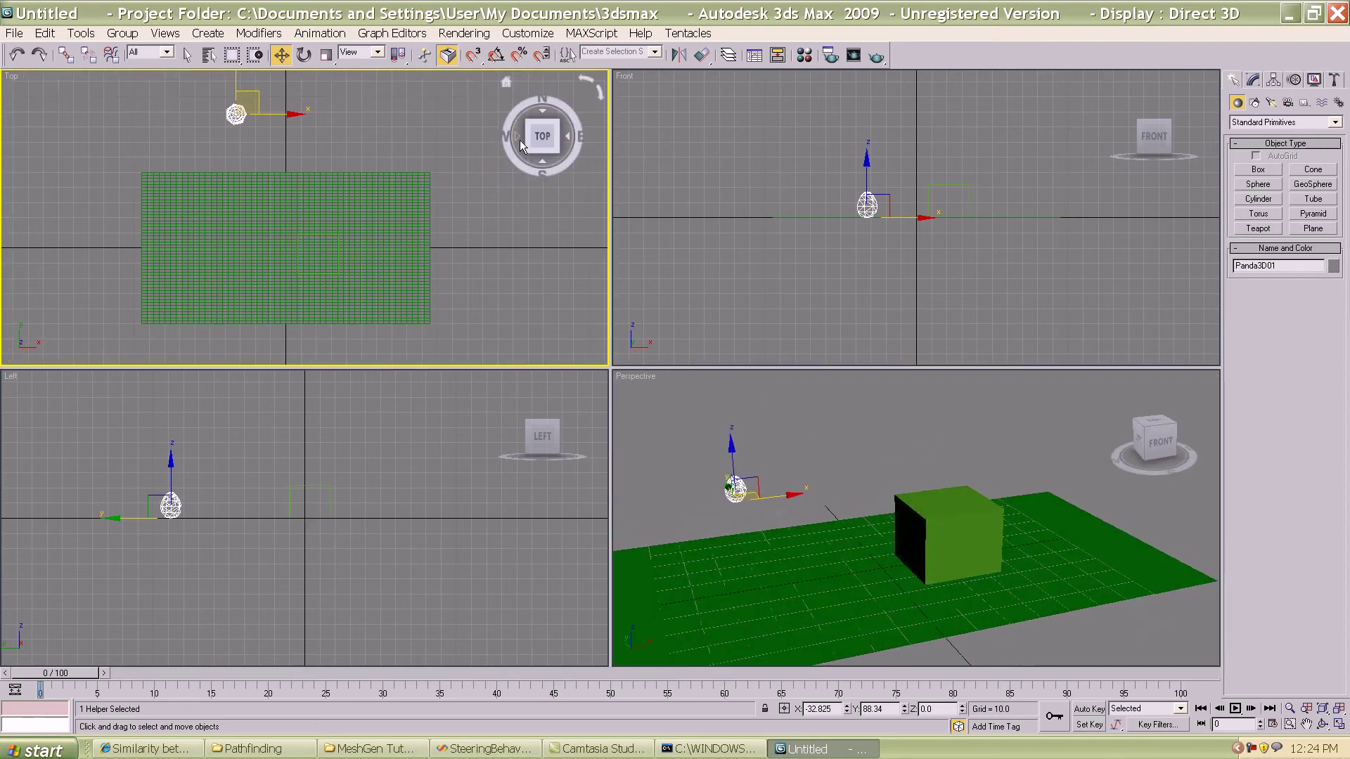
{"action": "left_click", "coordinate": [568, 135]}
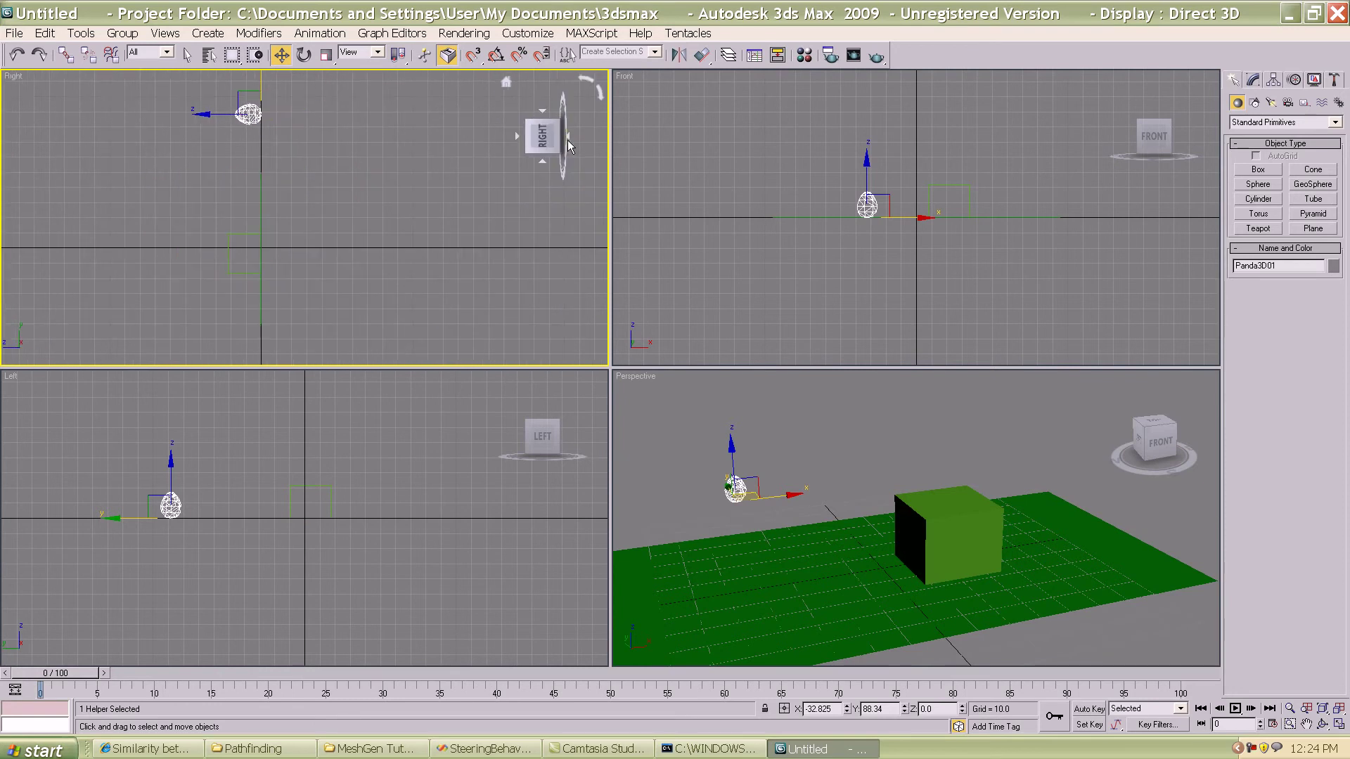
{"action": "left_click", "coordinate": [567, 133]}
{"action": "middle_click_drag", "start_coordinate": [291, 248], "coordinate": [352, 211]}
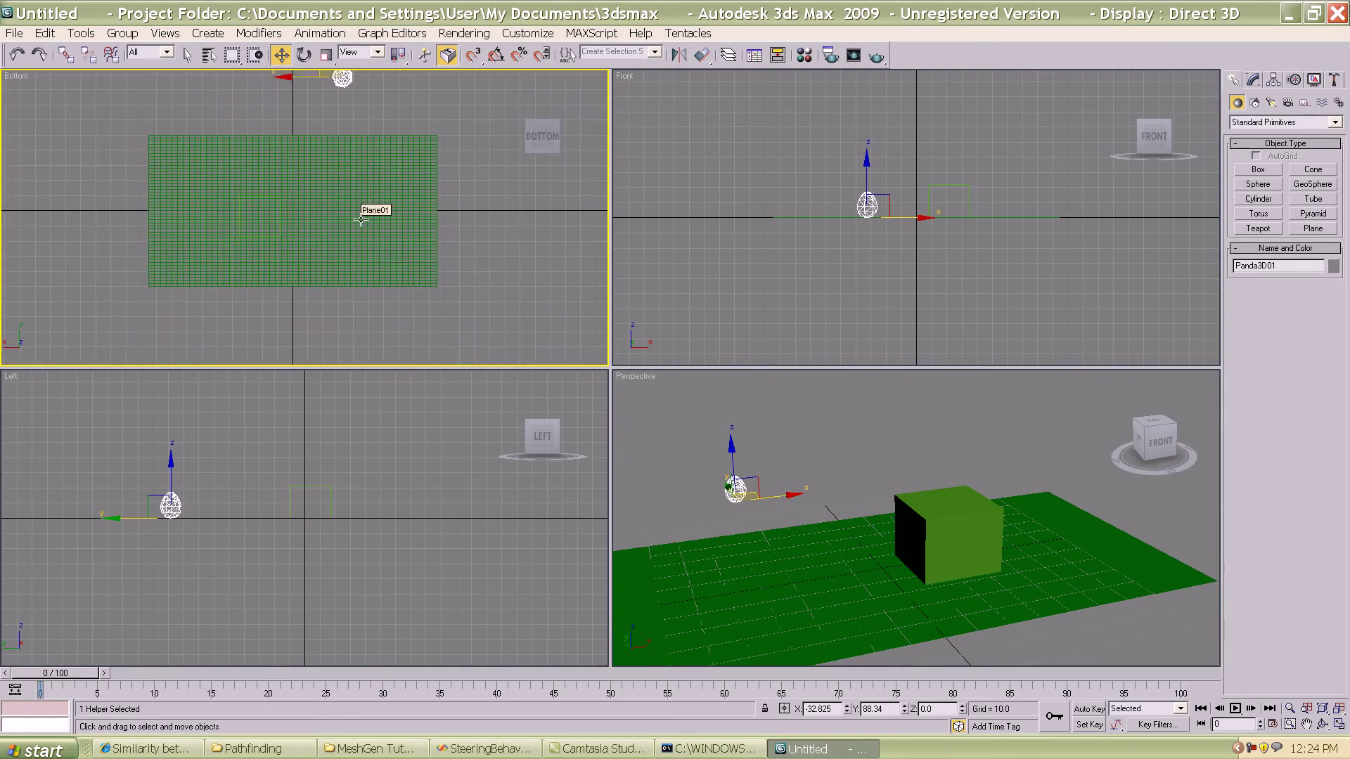
{"action": "scroll", "coordinate": [356, 214], "scroll_direction": "up", "scroll_amount": 3}
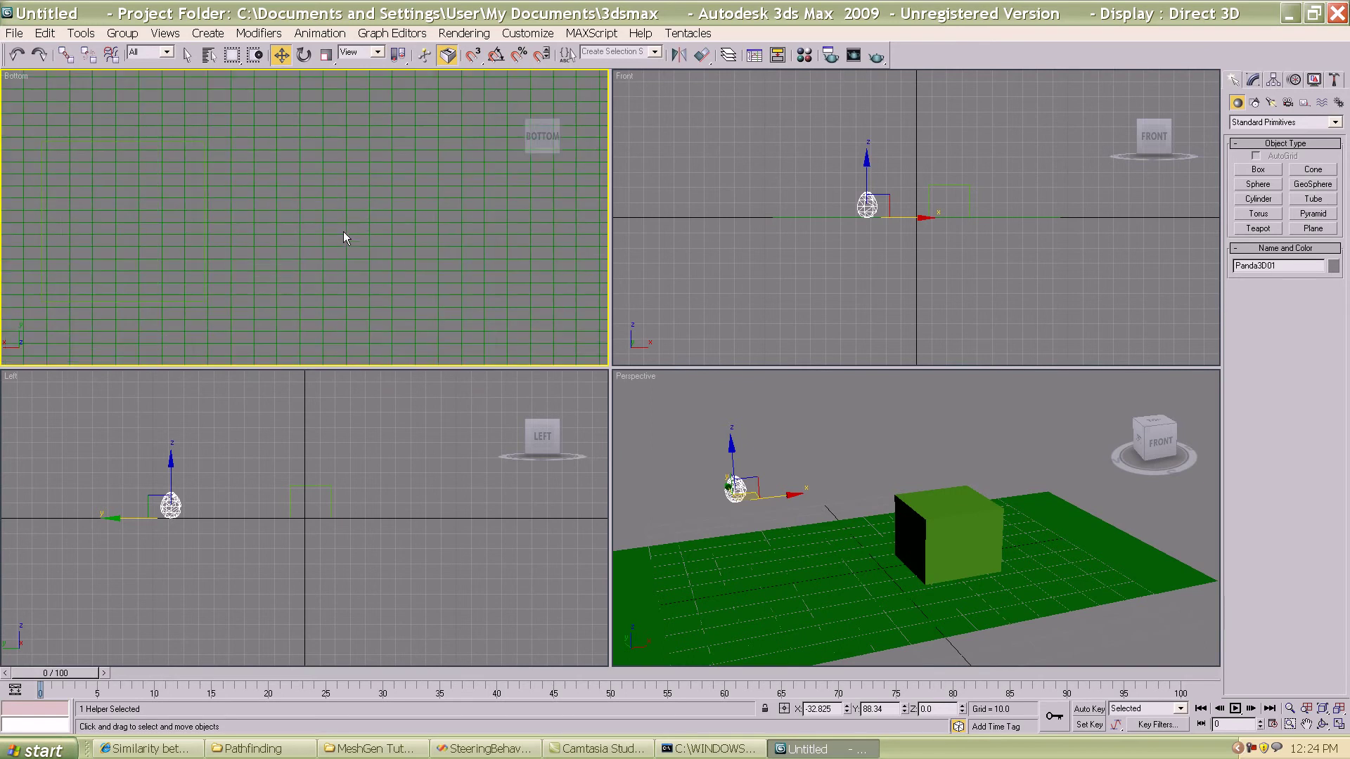
{"action": "middle_click_drag", "start_coordinate": [345, 238], "coordinate": [458, 240]}
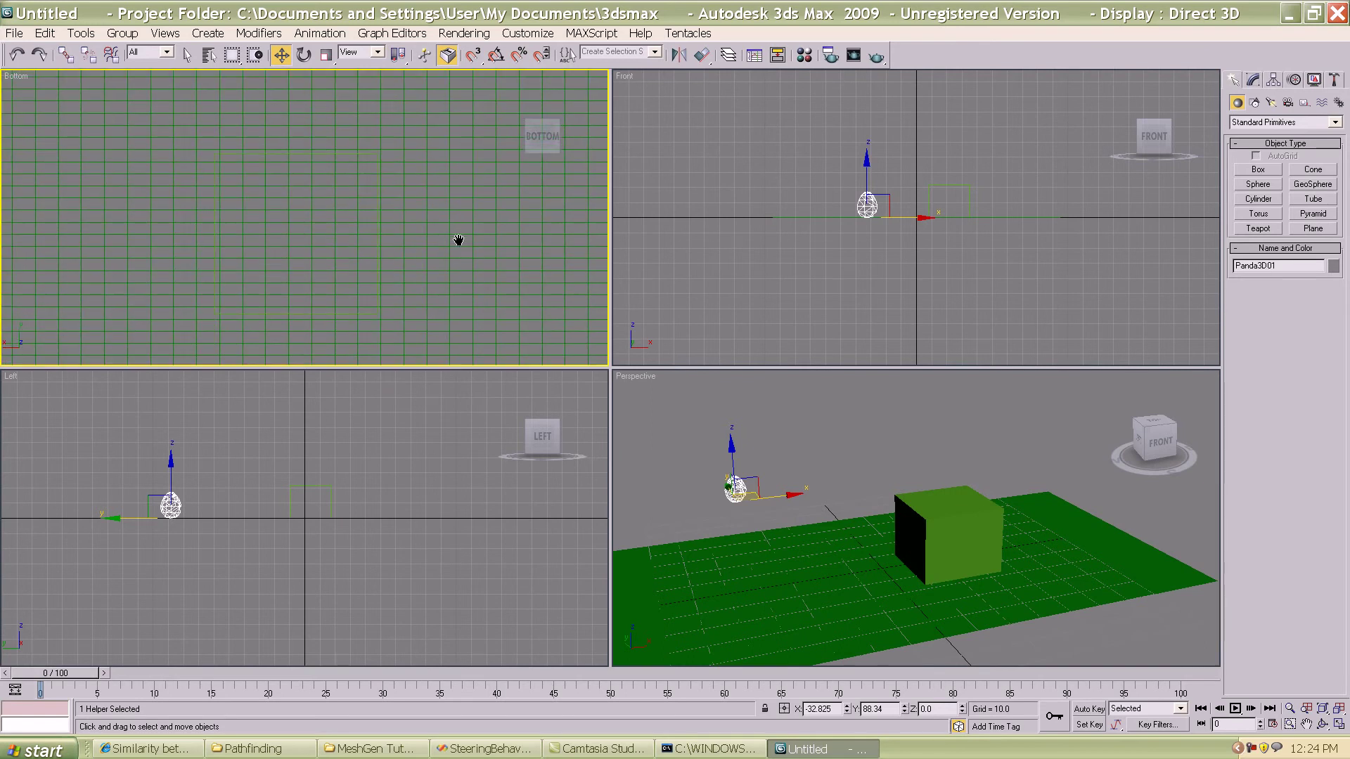
Convert the ground plane Plane01 to an Editable Poly
{"action": "left_click", "coordinate": [448, 190]}
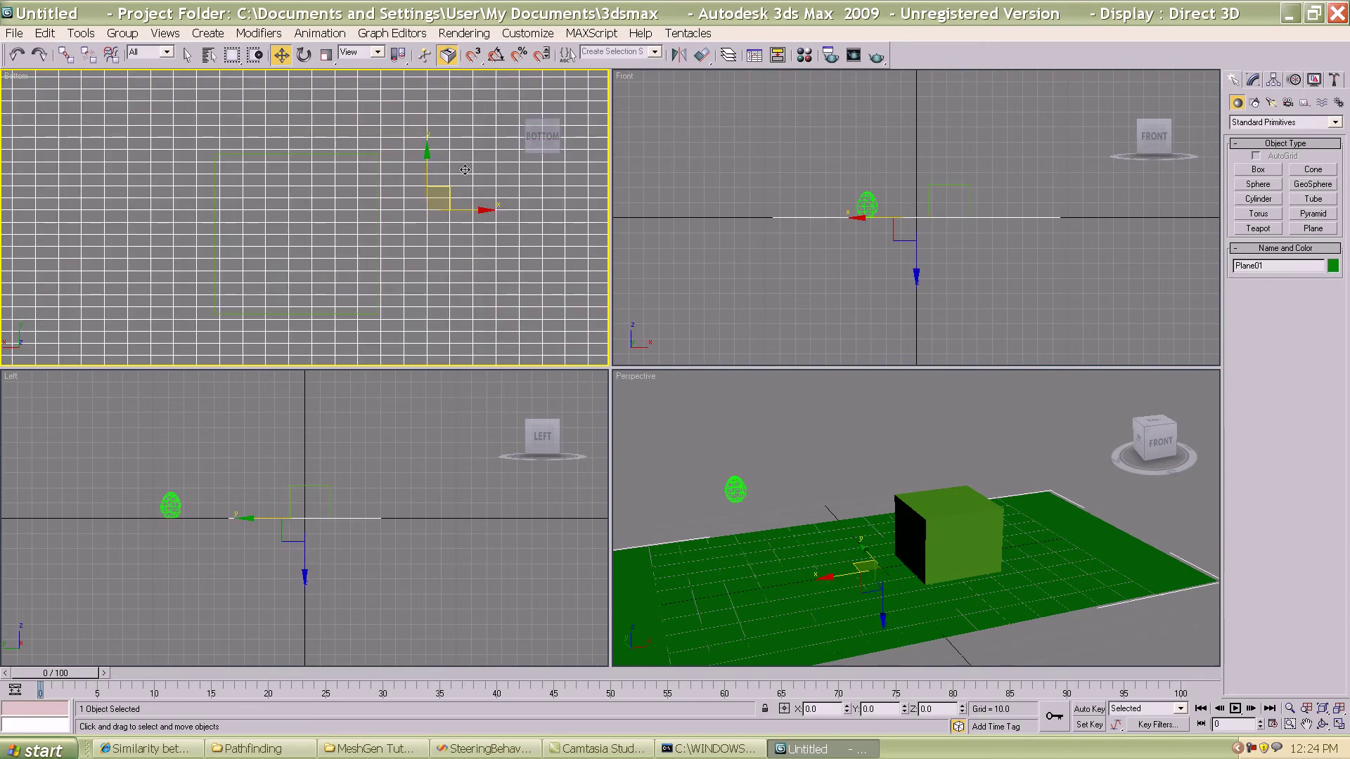
{"action": "right_click", "coordinate": [464, 170]}
{"action": "mouse_move", "coordinate": [503, 298]}
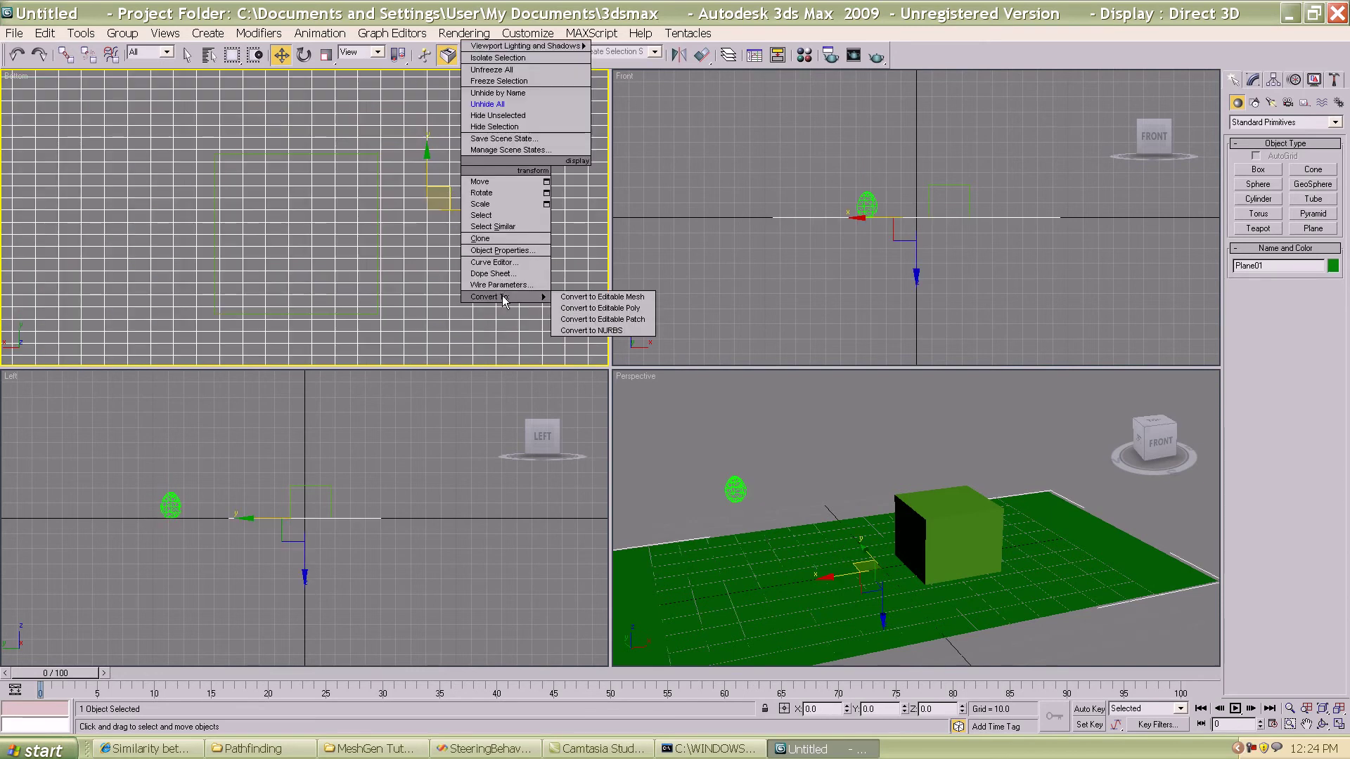
{"action": "left_click", "coordinate": [612, 310]}
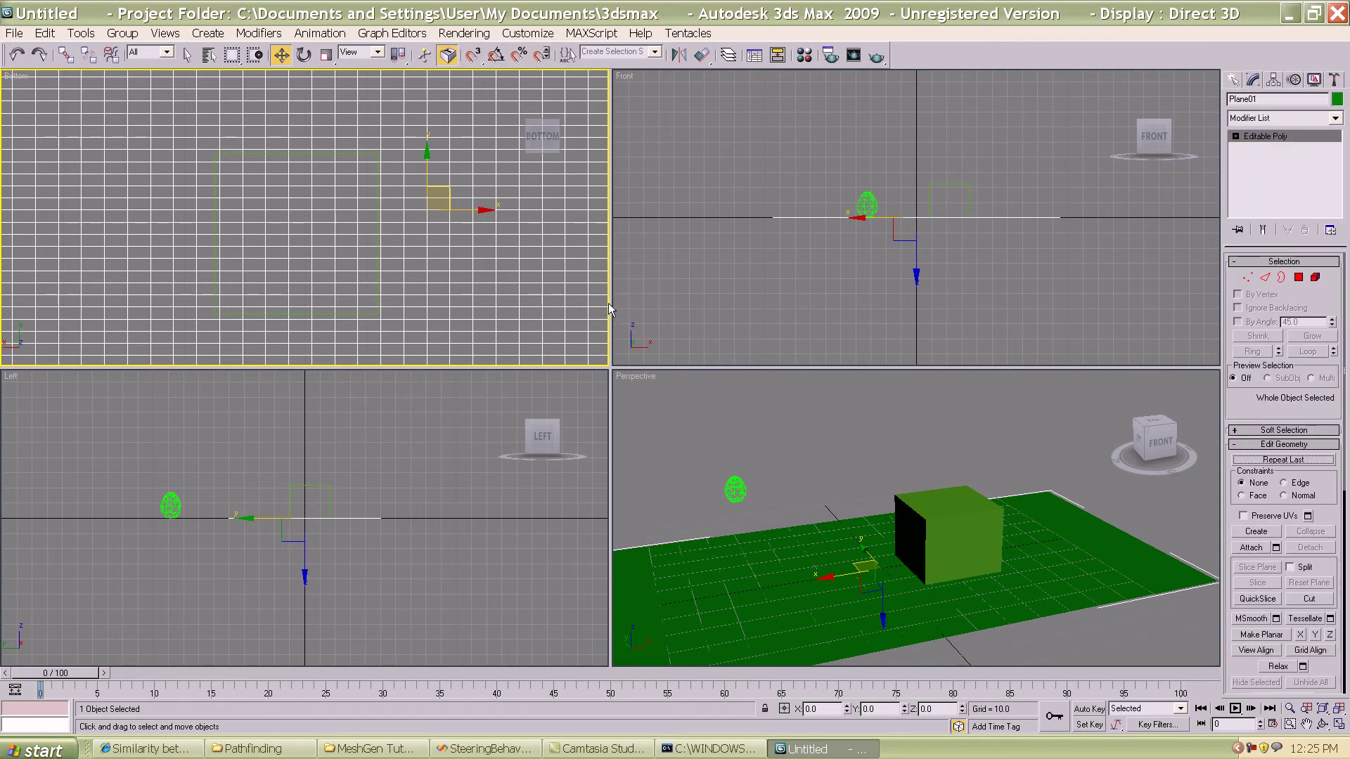
Switch Plane01 to the Polygon sub-object level and adjust the Bottom view
{"action": "left_click", "coordinate": [1236, 137]}
{"action": "left_click", "coordinate": [1273, 182]}
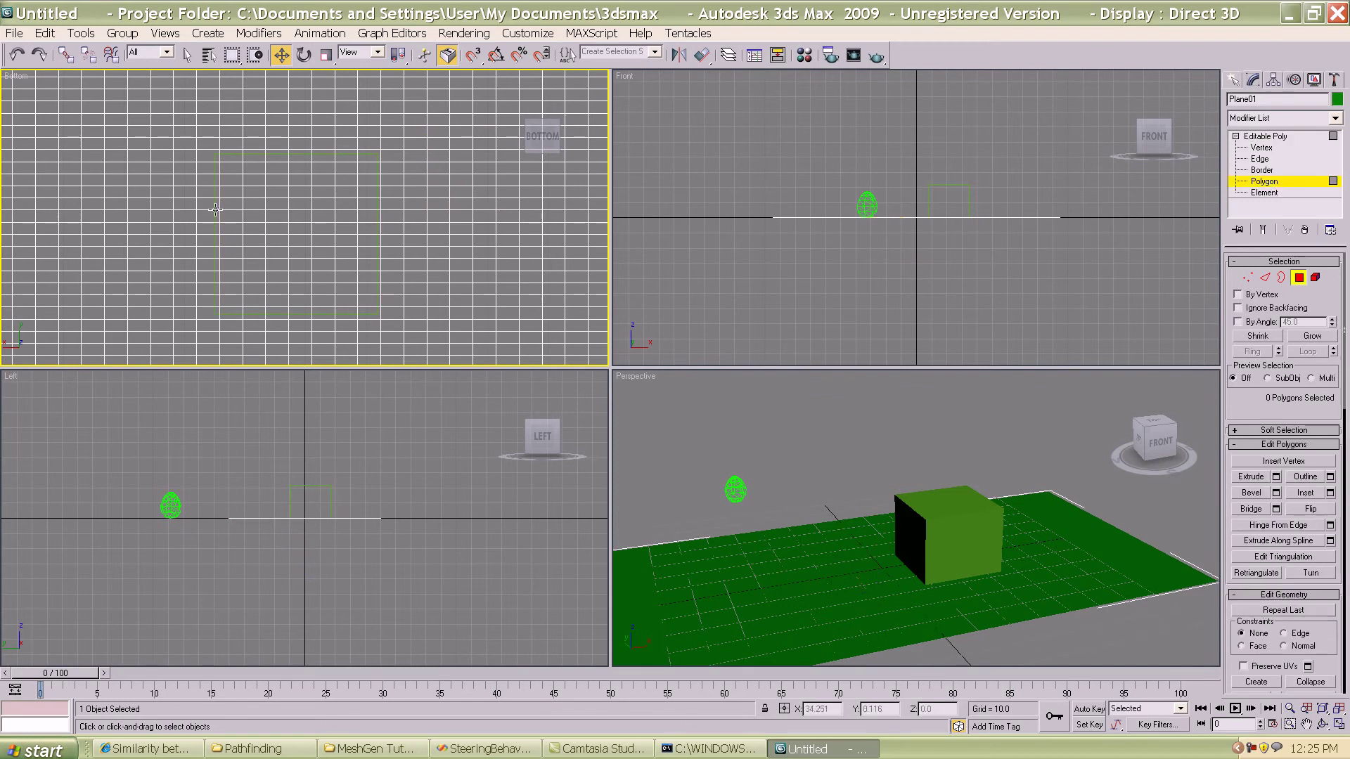
{"action": "scroll", "coordinate": [237, 251], "scroll_direction": "down", "scroll_amount": 3}
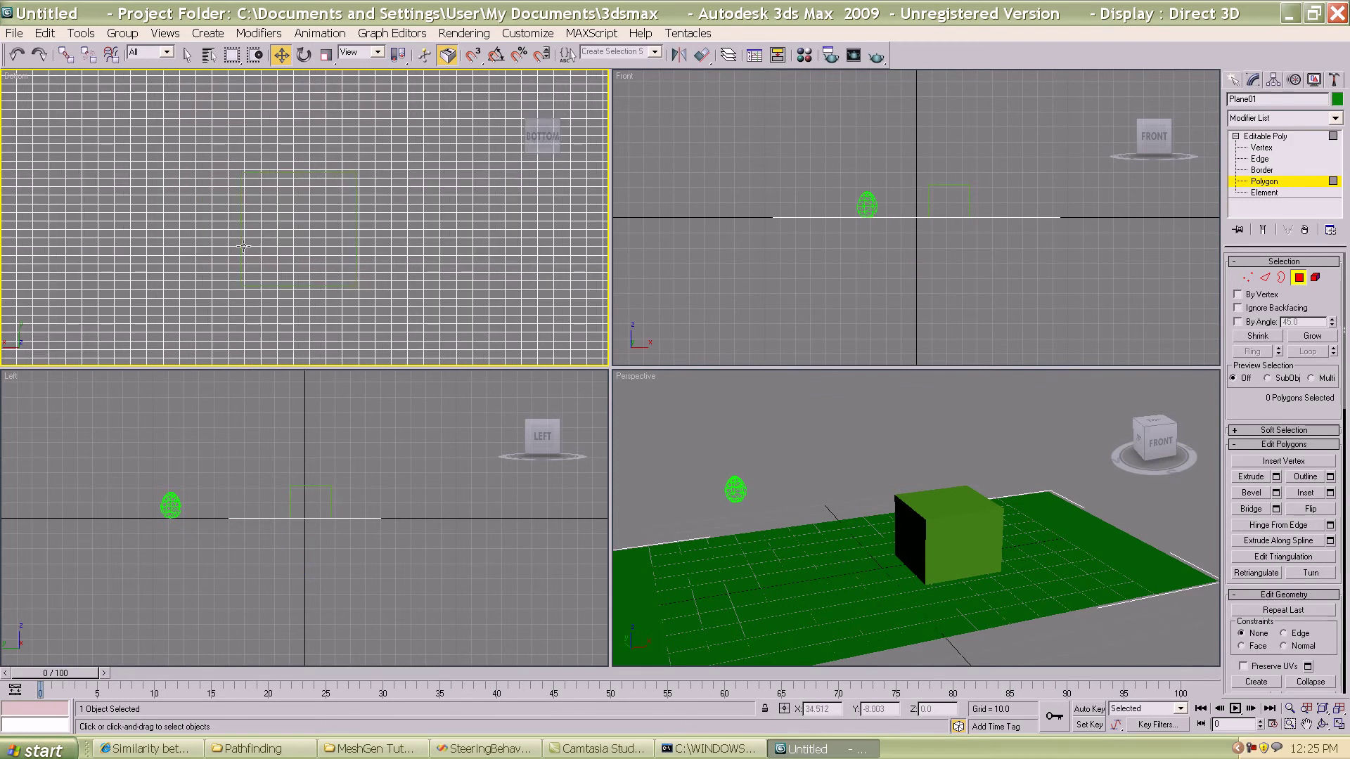
{"action": "middle_click_drag", "start_coordinate": [241, 259], "coordinate": [241, 250]}
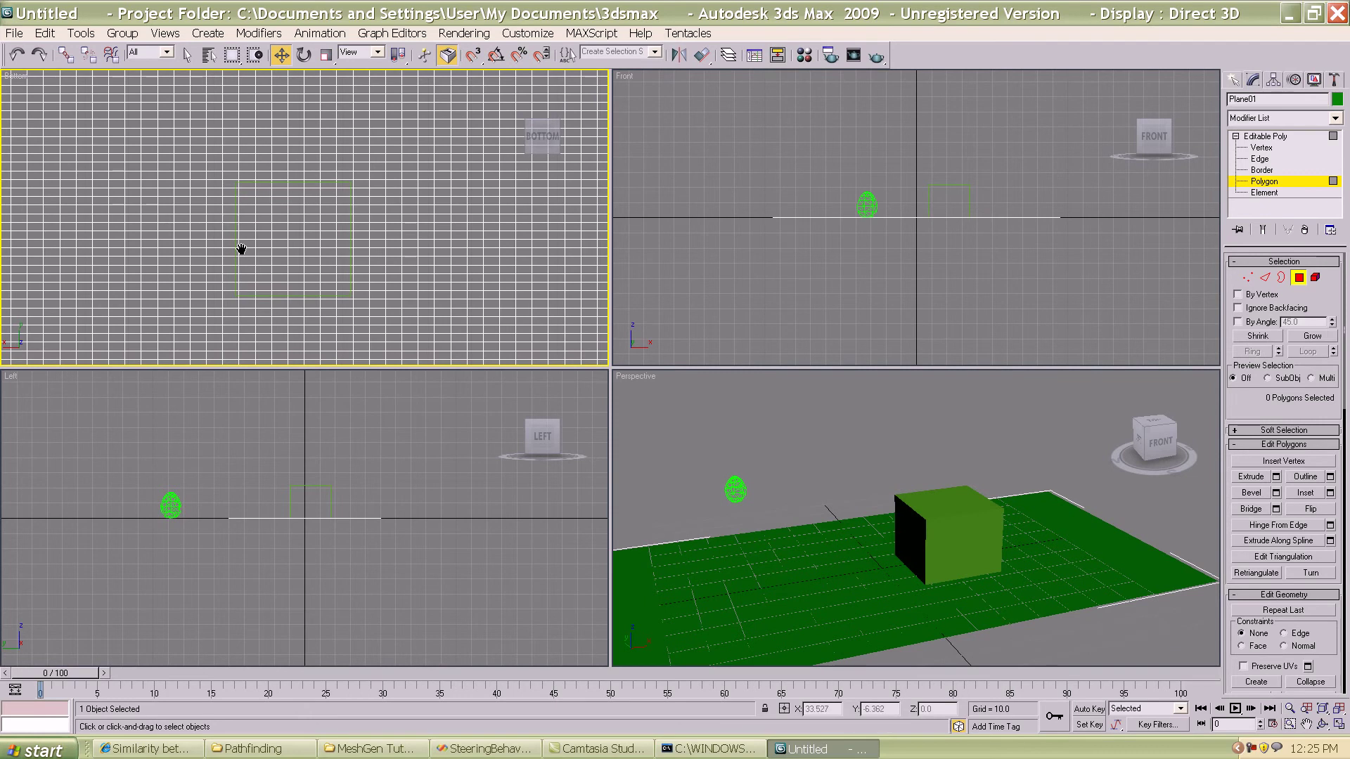
Box-select the 144 polygons beneath the cube in the Bottom view and delete them
{"action": "left_click", "coordinate": [227, 174]}
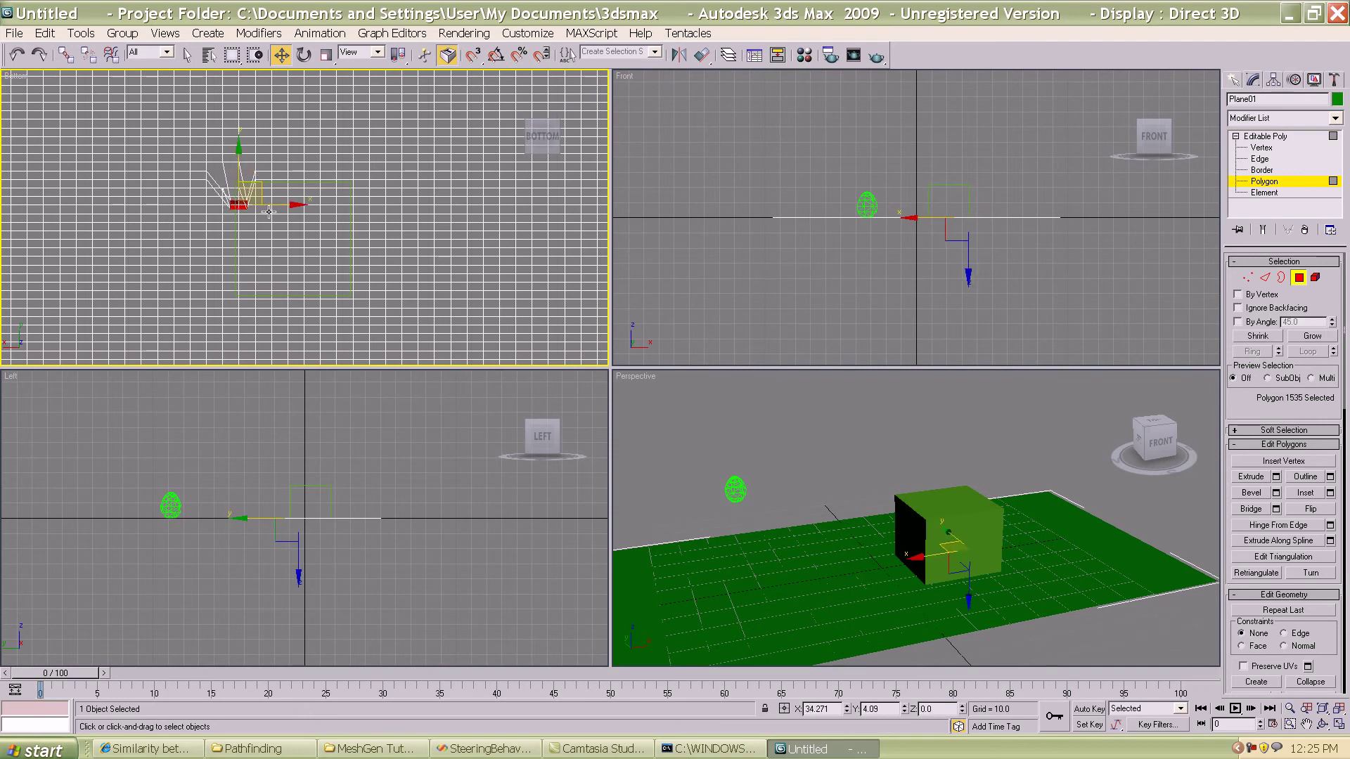
{"action": "left_click", "coordinate": [187, 55]}
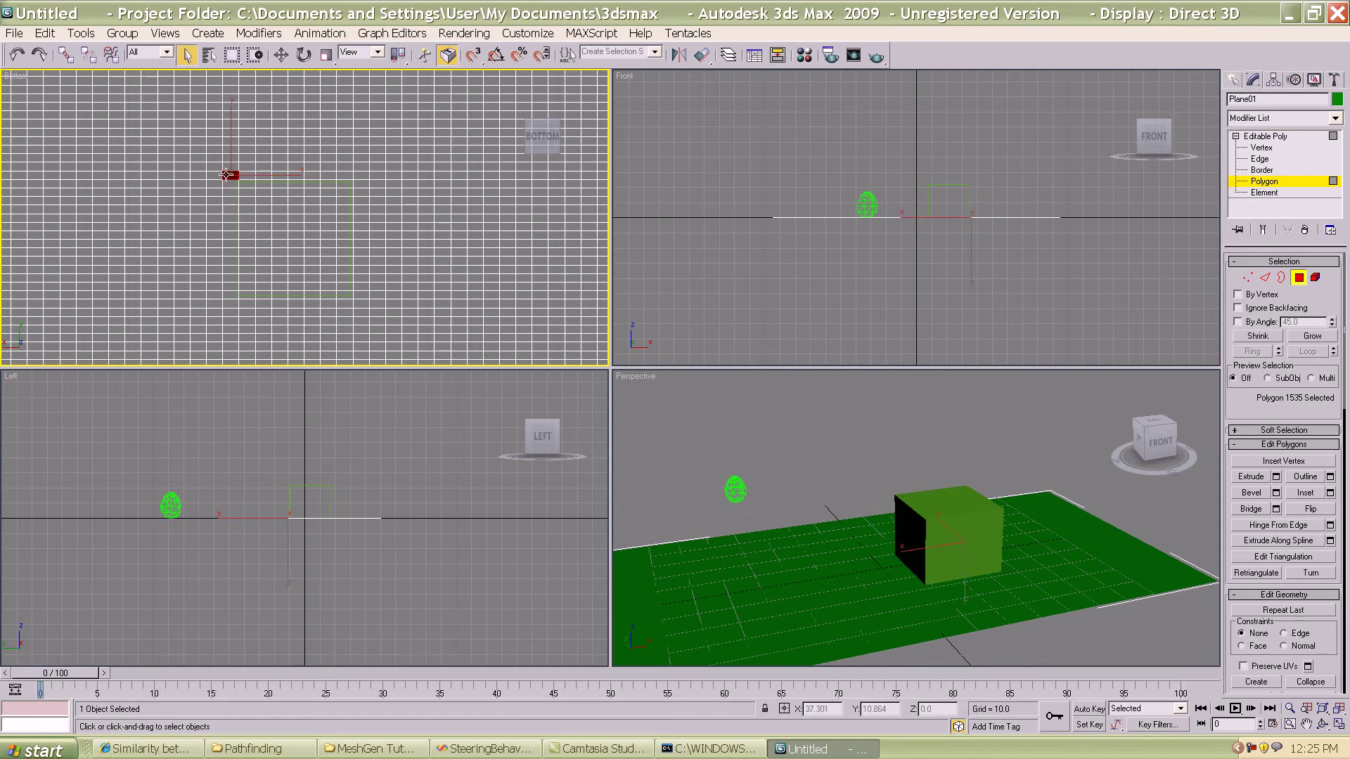
{"action": "left_click_drag", "start_coordinate": [227, 174], "coordinate": [360, 304]}
{"action": "left_click_drag", "start_coordinate": [360, 305], "coordinate": [360, 305]}
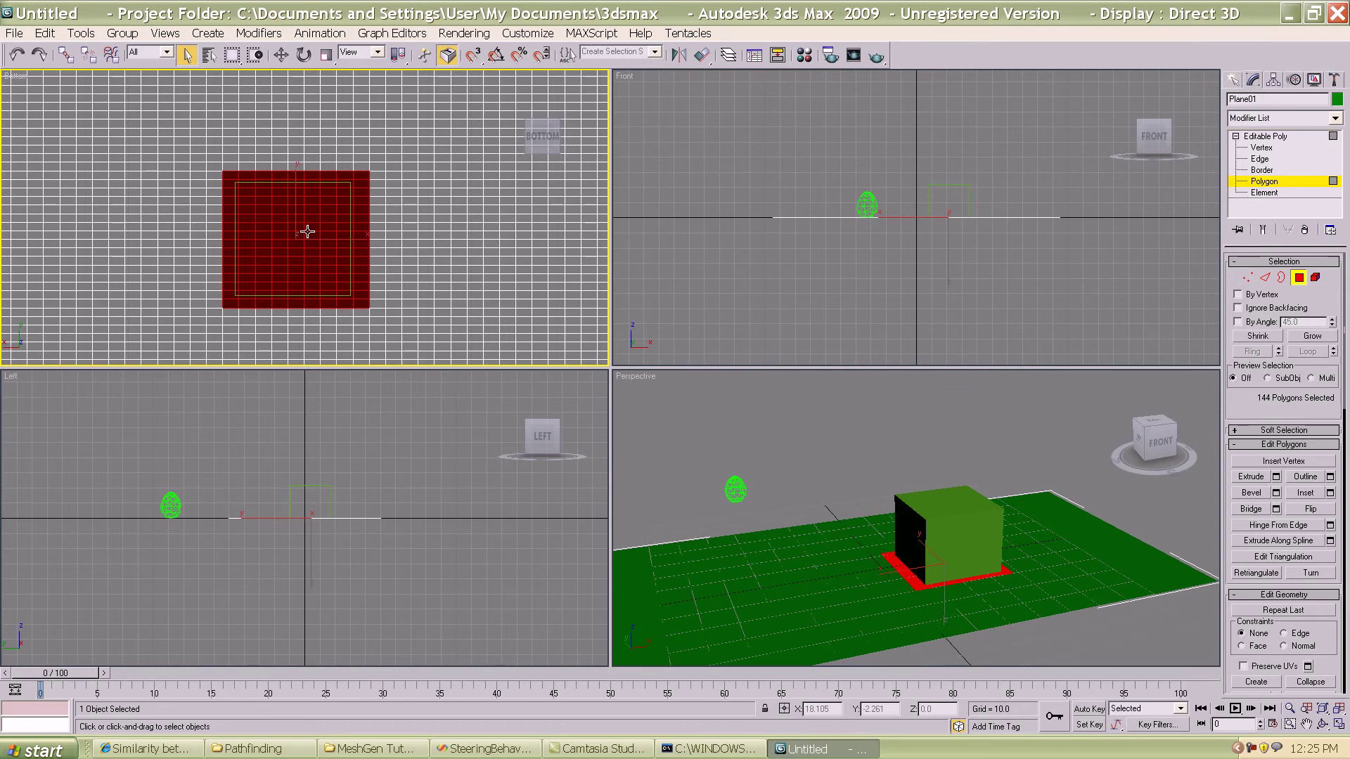
{"action": "key", "text": "Delete"}
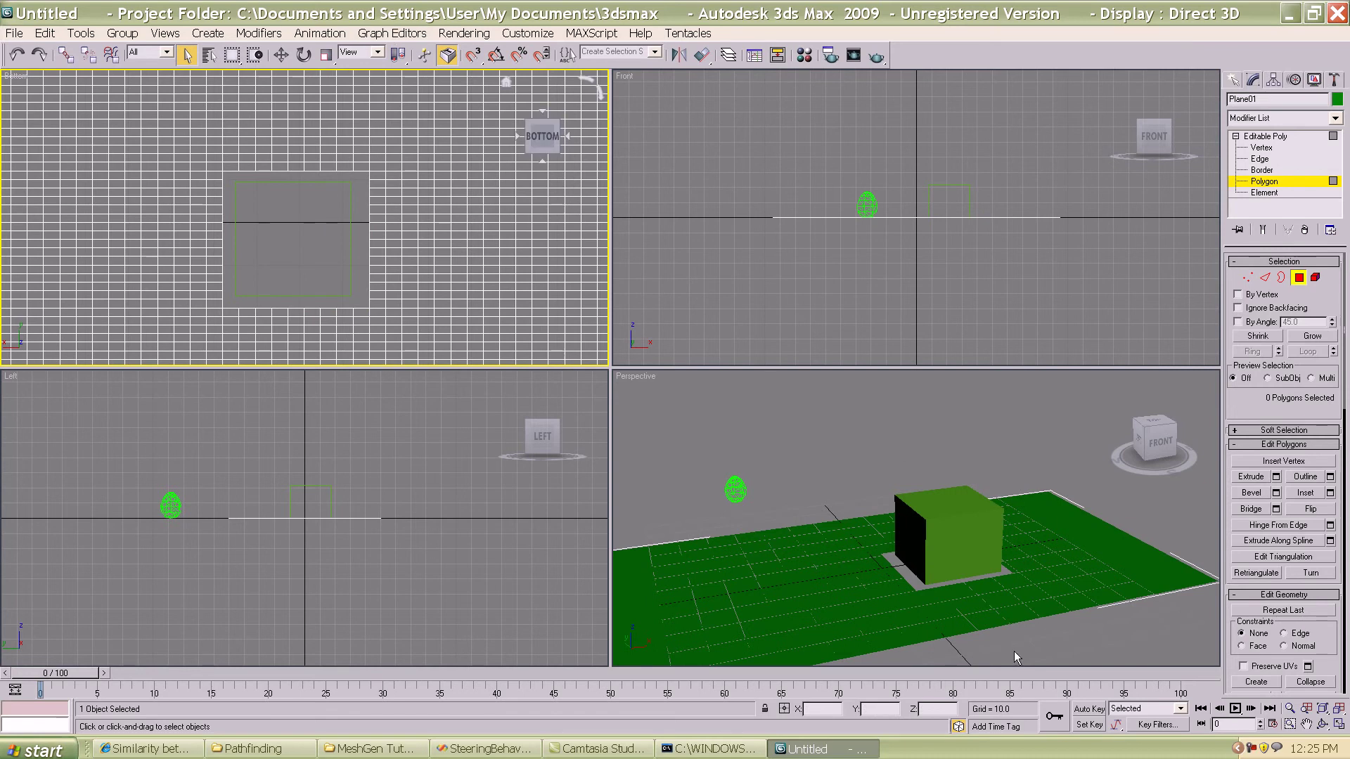
Orbit the Perspective view around the cube and clear the polygon selection
{"action": "middle_click_drag", "start_coordinate": [988, 572], "coordinate": [944, 524], "text": "alt"}
{"action": "scroll", "coordinate": [956, 592], "scroll_direction": "up", "scroll_amount": 5}
{"action": "scroll", "coordinate": [958, 587], "scroll_direction": "down", "scroll_amount": 3}
{"action": "left_click", "coordinate": [944, 524]}
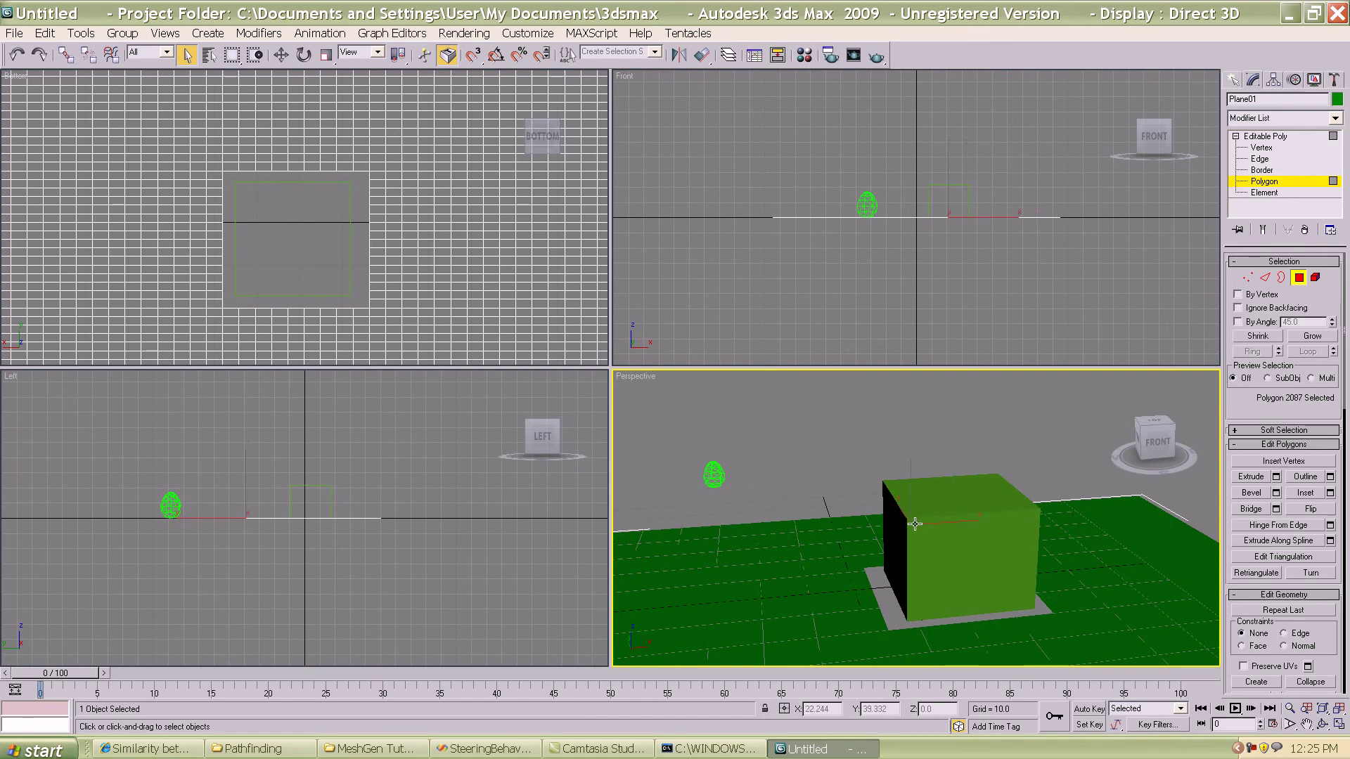
{"action": "middle_click_drag", "start_coordinate": [876, 485], "coordinate": [884, 490], "text": "alt"}
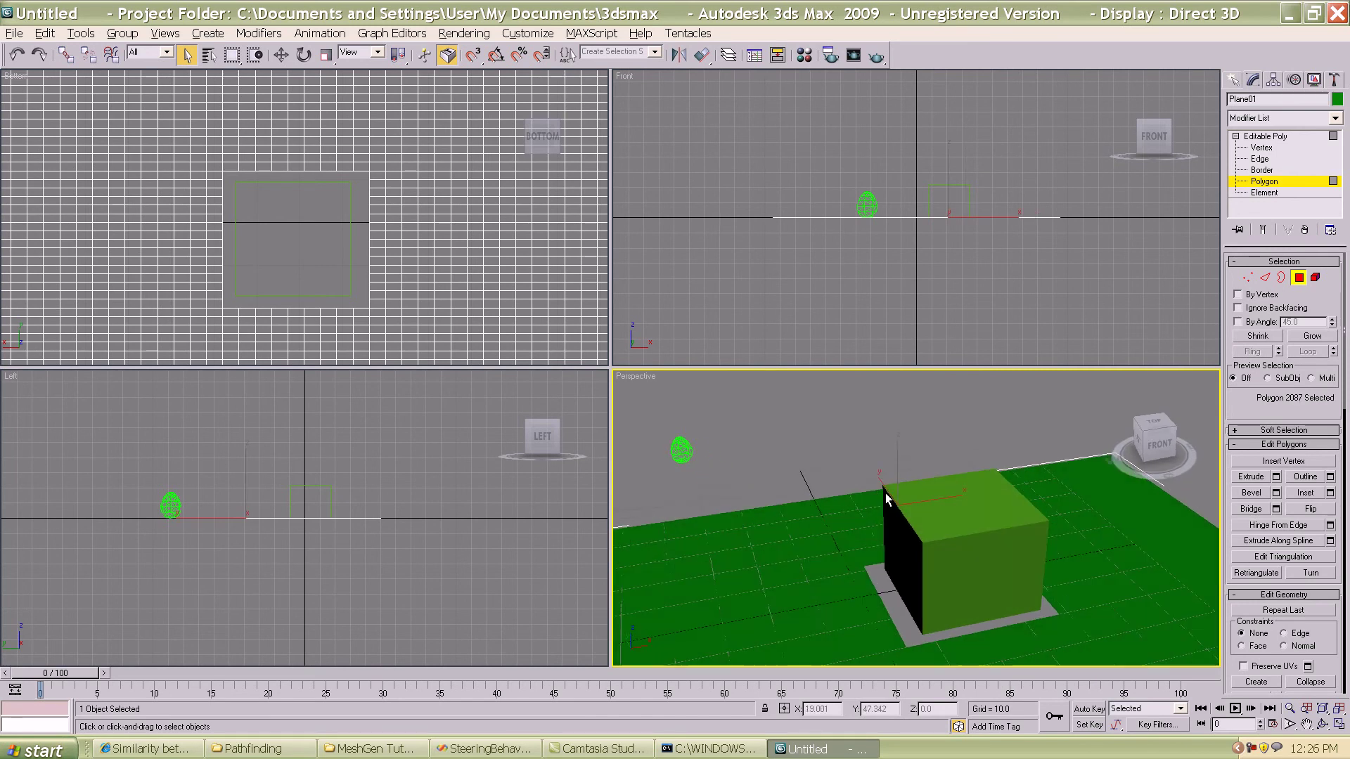
{"action": "left_click", "coordinate": [802, 406]}
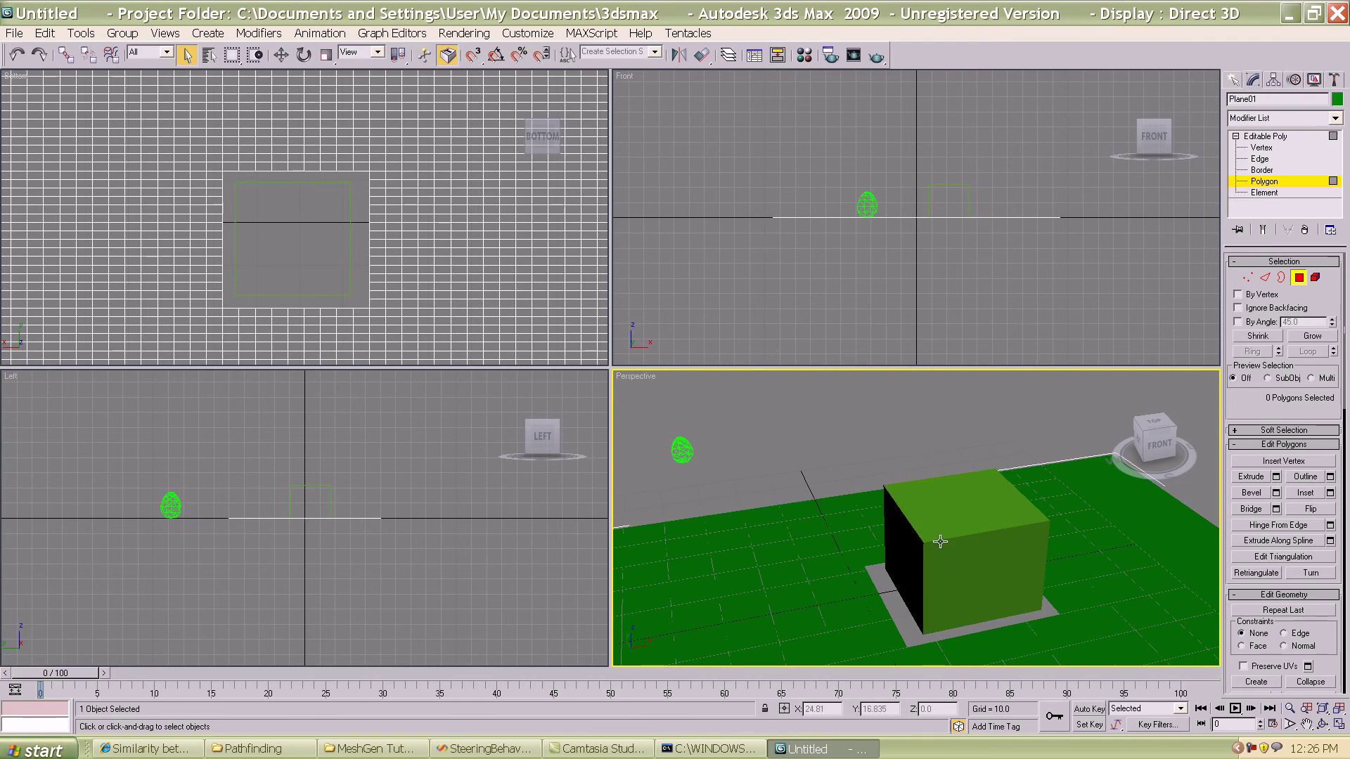
{"action": "middle_click_drag", "start_coordinate": [935, 534], "coordinate": [990, 533], "text": "alt"}
{"action": "middle_click_drag", "start_coordinate": [963, 436], "coordinate": [976, 508], "text": "alt"}
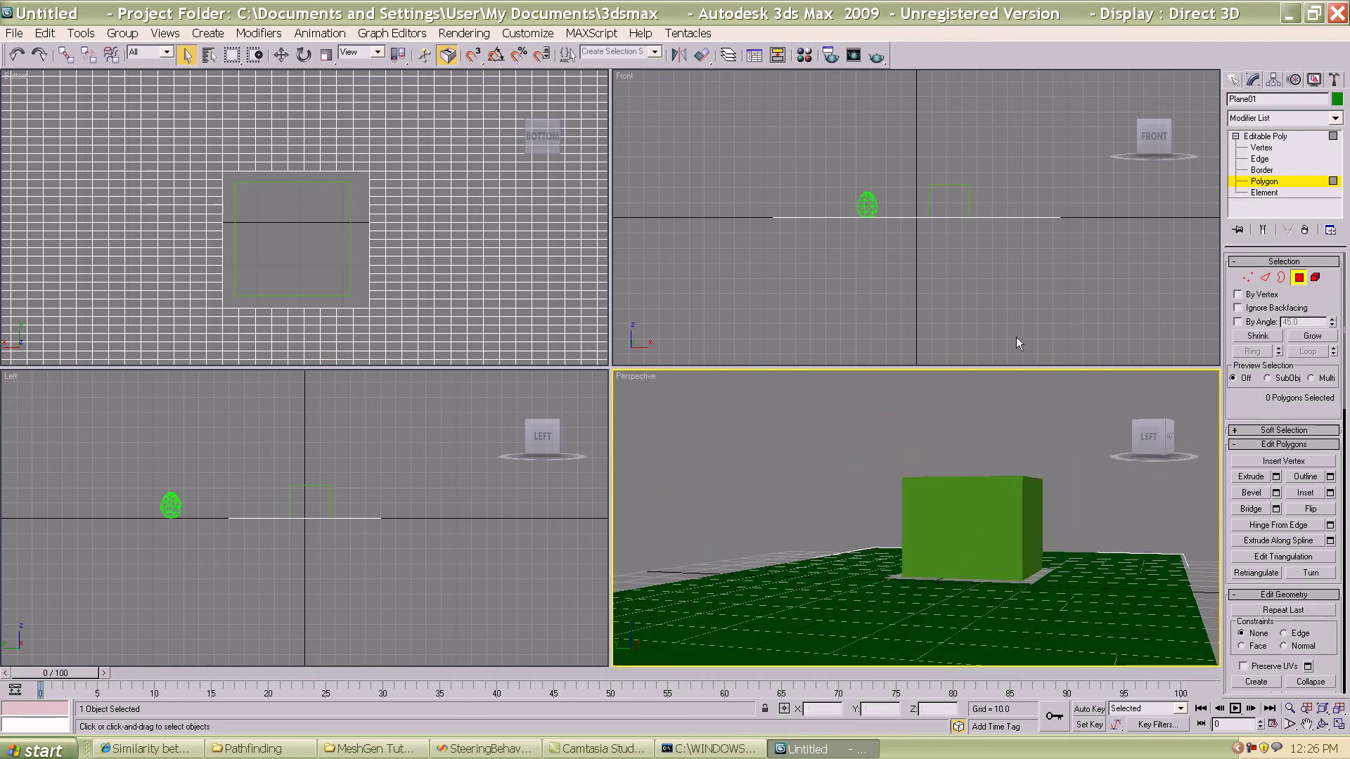
Leave polygon editing, select Box01 and hide it with Hide Selection
{"action": "left_click", "coordinate": [1232, 80]}
{"action": "left_click", "coordinate": [923, 478]}
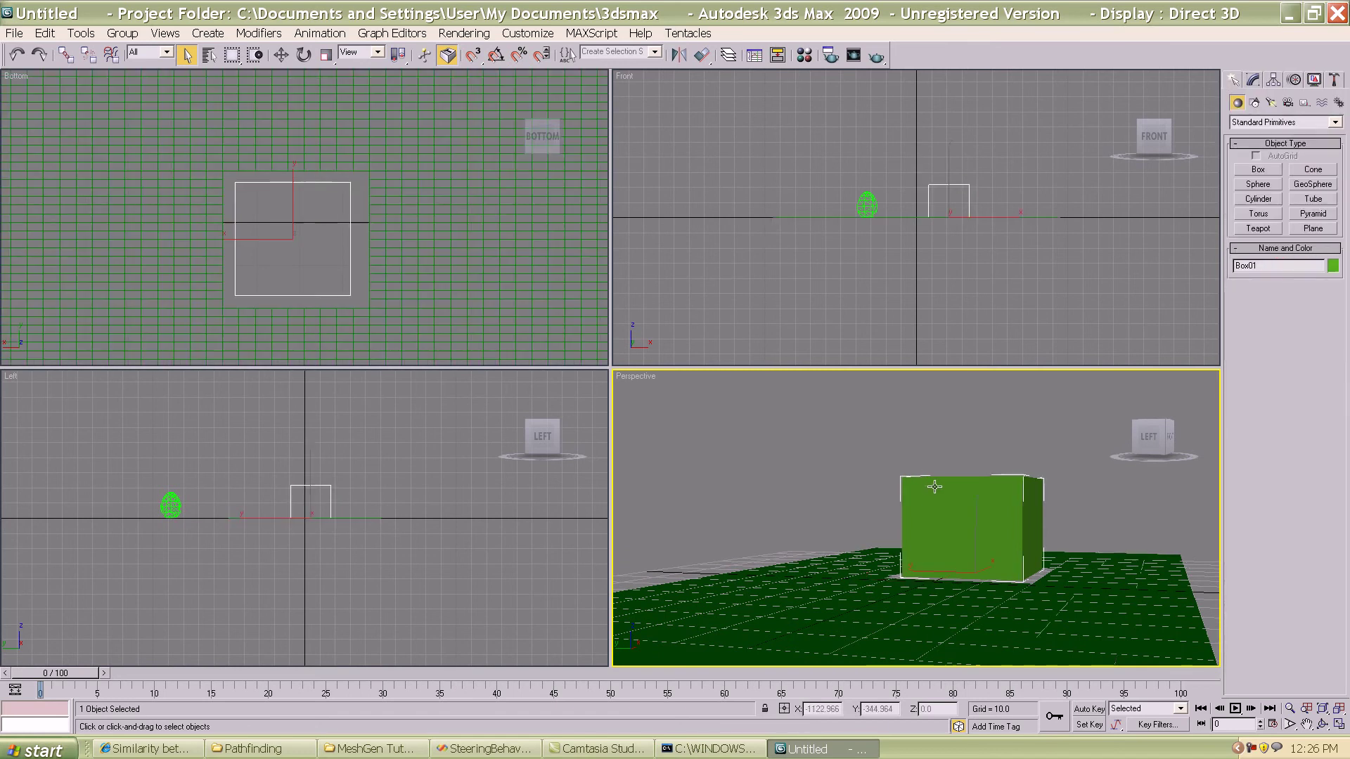
{"action": "middle_click_drag", "start_coordinate": [838, 444], "coordinate": [956, 539], "text": "alt"}
{"action": "right_click", "coordinate": [943, 520]}
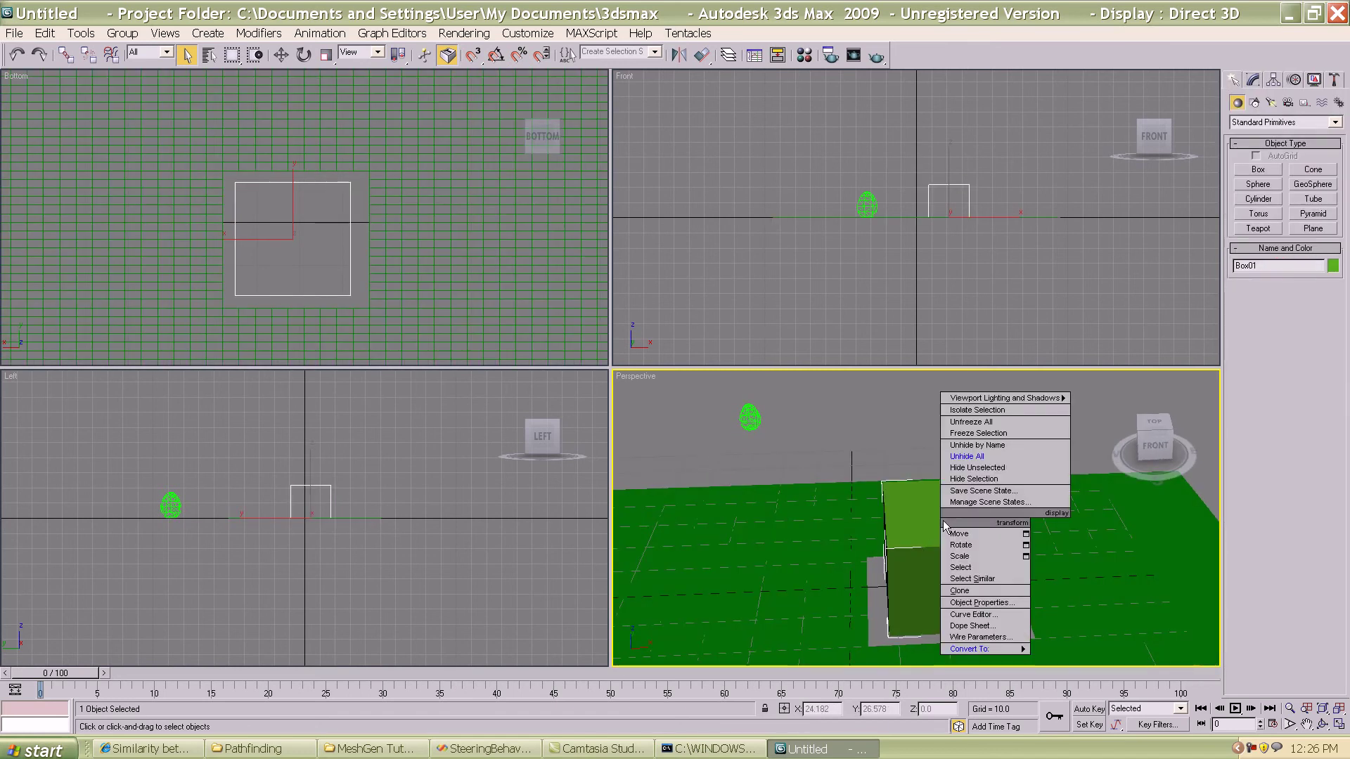
{"action": "left_click", "coordinate": [984, 479]}
{"action": "middle_click_drag", "start_coordinate": [984, 480], "coordinate": [924, 589], "text": "alt"}
{"action": "scroll", "coordinate": [907, 582], "scroll_direction": "down", "scroll_amount": 5}
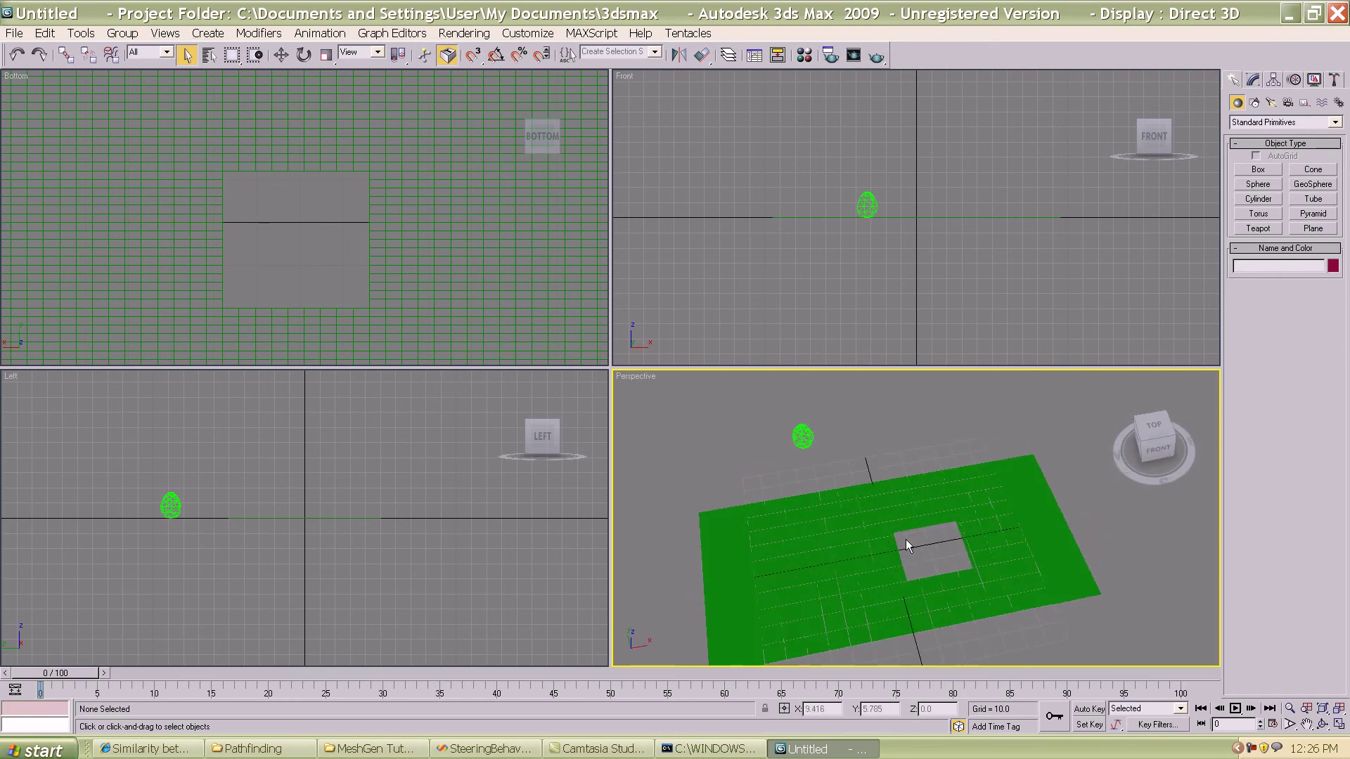
Orbit to a top-down view and select the Panda3D01 egg exporter helper
{"action": "mouse_move", "coordinate": [895, 537]}
{"action": "middle_mouse_down", "text": "alt"}
{"action": "mouse_move", "coordinate": [958, 572]}
{"action": "mouse_move", "coordinate": [890, 573]}
{"action": "mouse_move", "coordinate": [892, 538]}
{"action": "middle_mouse_up", "text": "alt"}
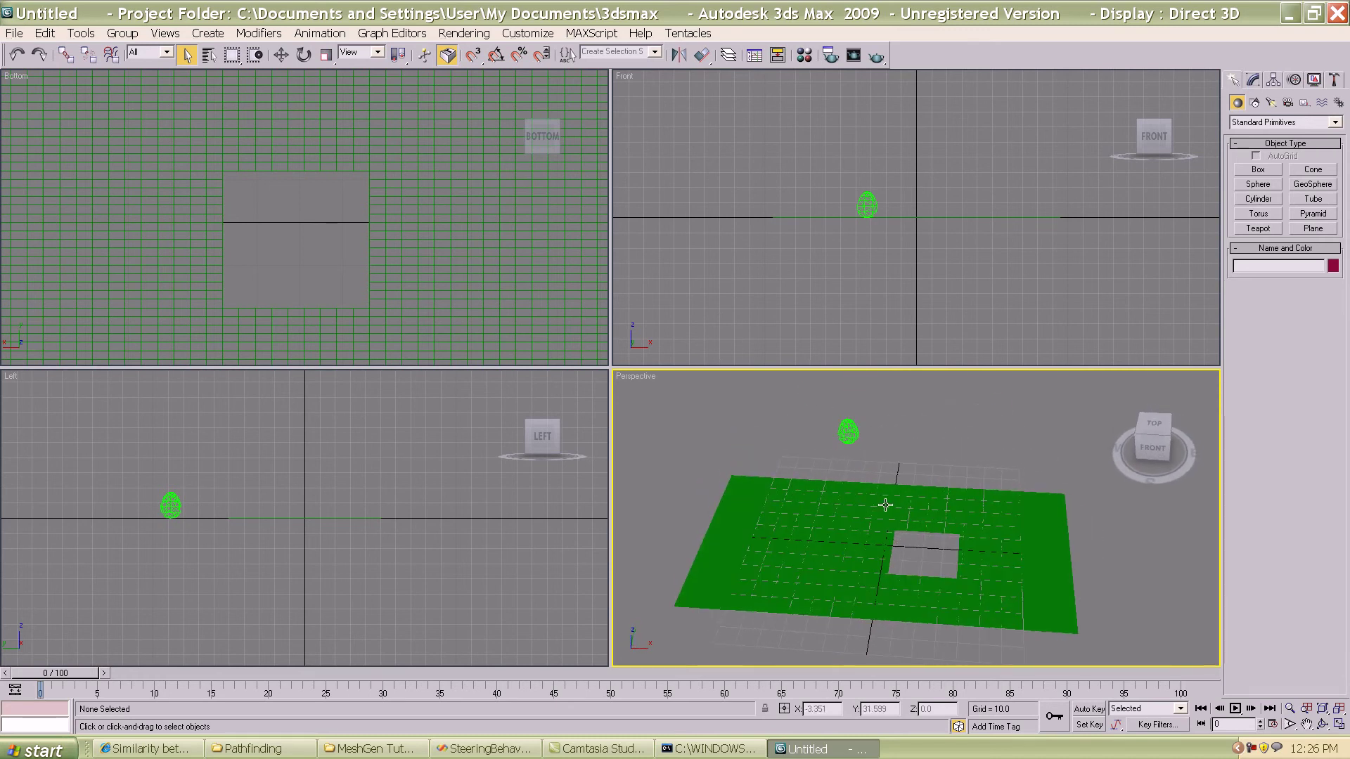
{"action": "left_click", "coordinate": [847, 431]}
Retarget the plane_full_mesh egg entry to plane_coll_mesh, still exporting only Plane01, and confirm
{"action": "left_click", "coordinate": [1254, 81]}
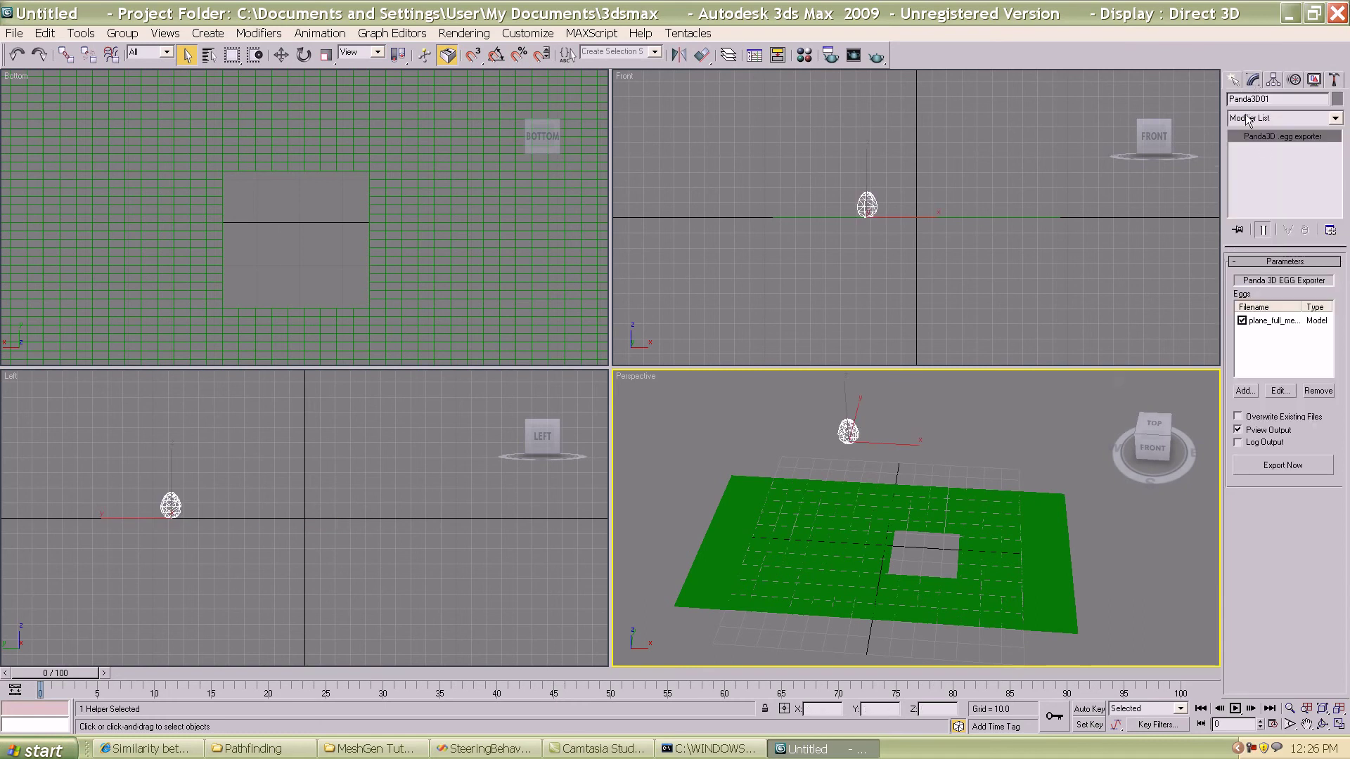
{"action": "left_click", "coordinate": [1274, 328]}
{"action": "left_click", "coordinate": [1278, 391]}
{"action": "left_click", "coordinate": [235, 123]}
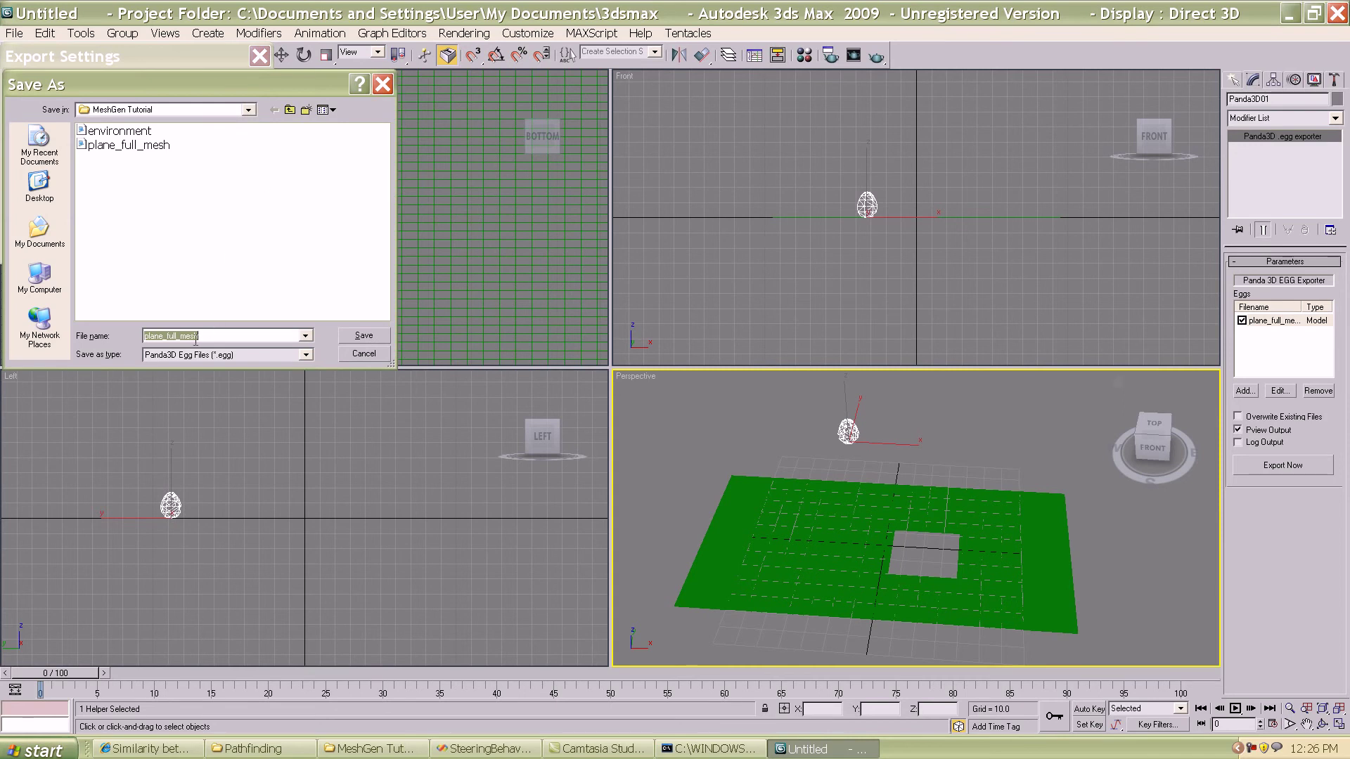
{"action": "left_click_drag", "start_coordinate": [168, 335], "coordinate": [176, 336]}
{"action": "type", "text": "d"}
{"action": "left_click", "coordinate": [355, 336]}
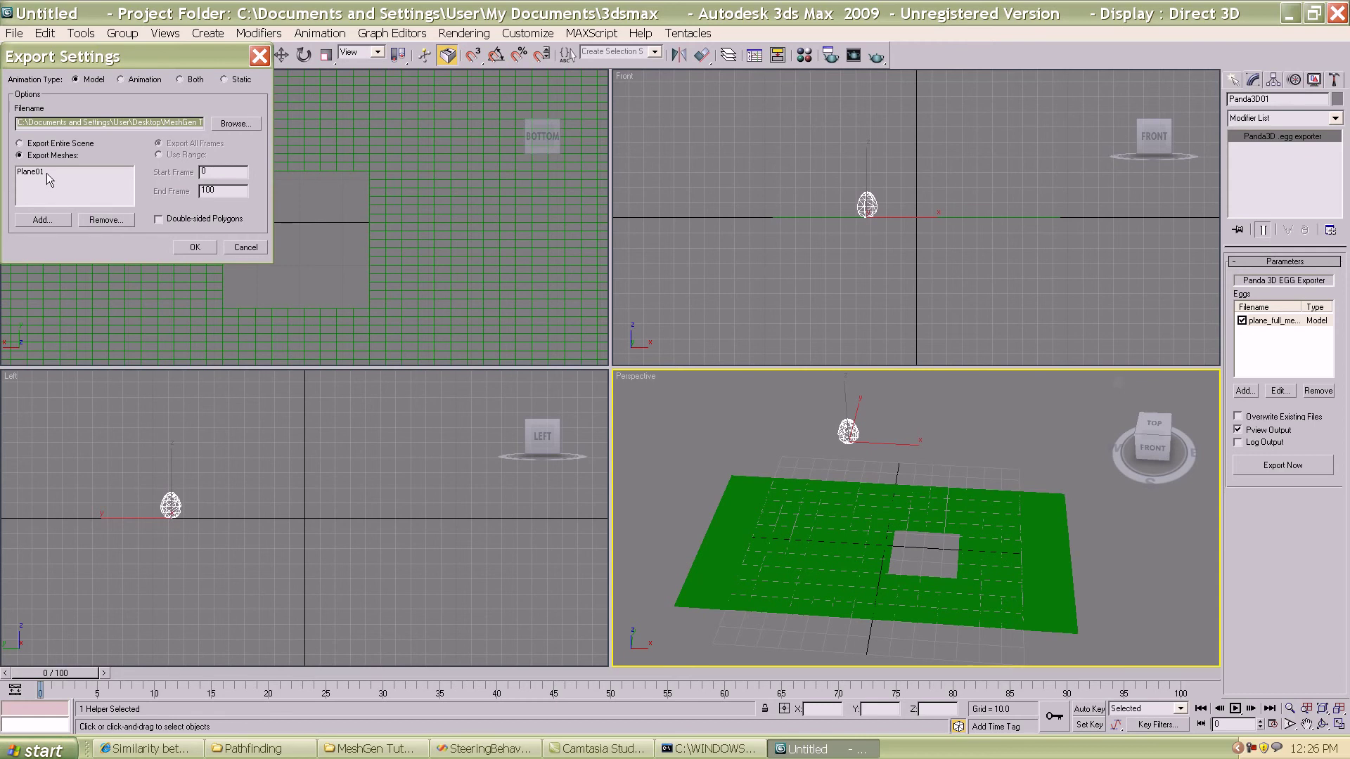
{"action": "left_click", "coordinate": [43, 220]}
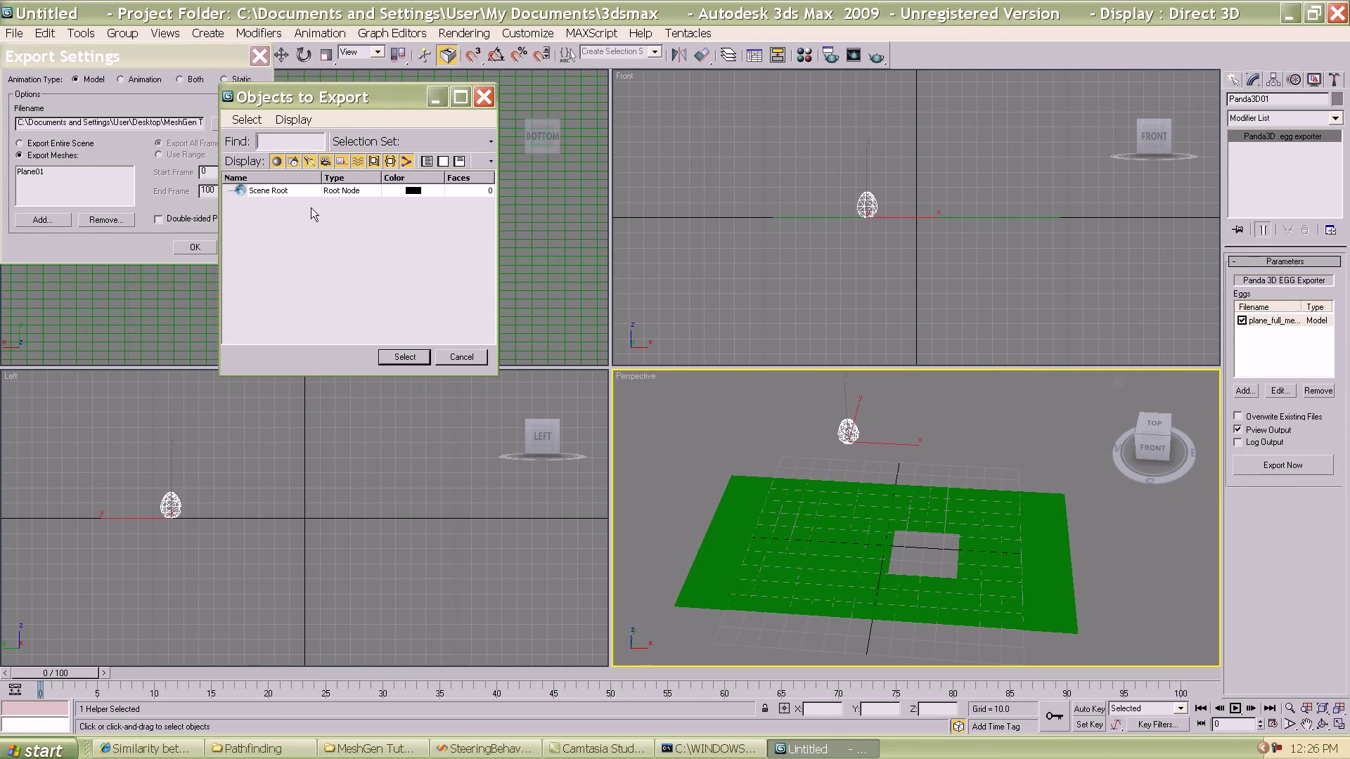
{"action": "left_click", "coordinate": [450, 358]}
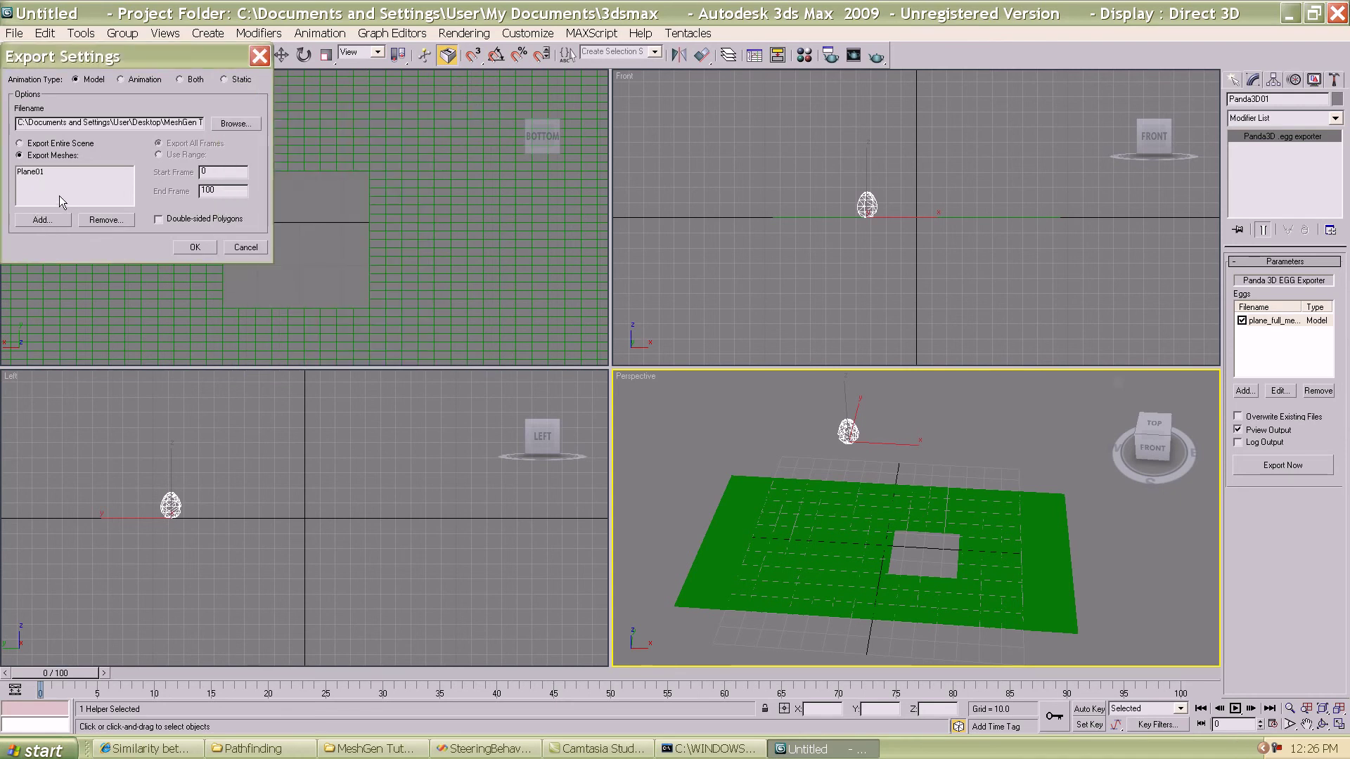
{"action": "left_click", "coordinate": [190, 248]}
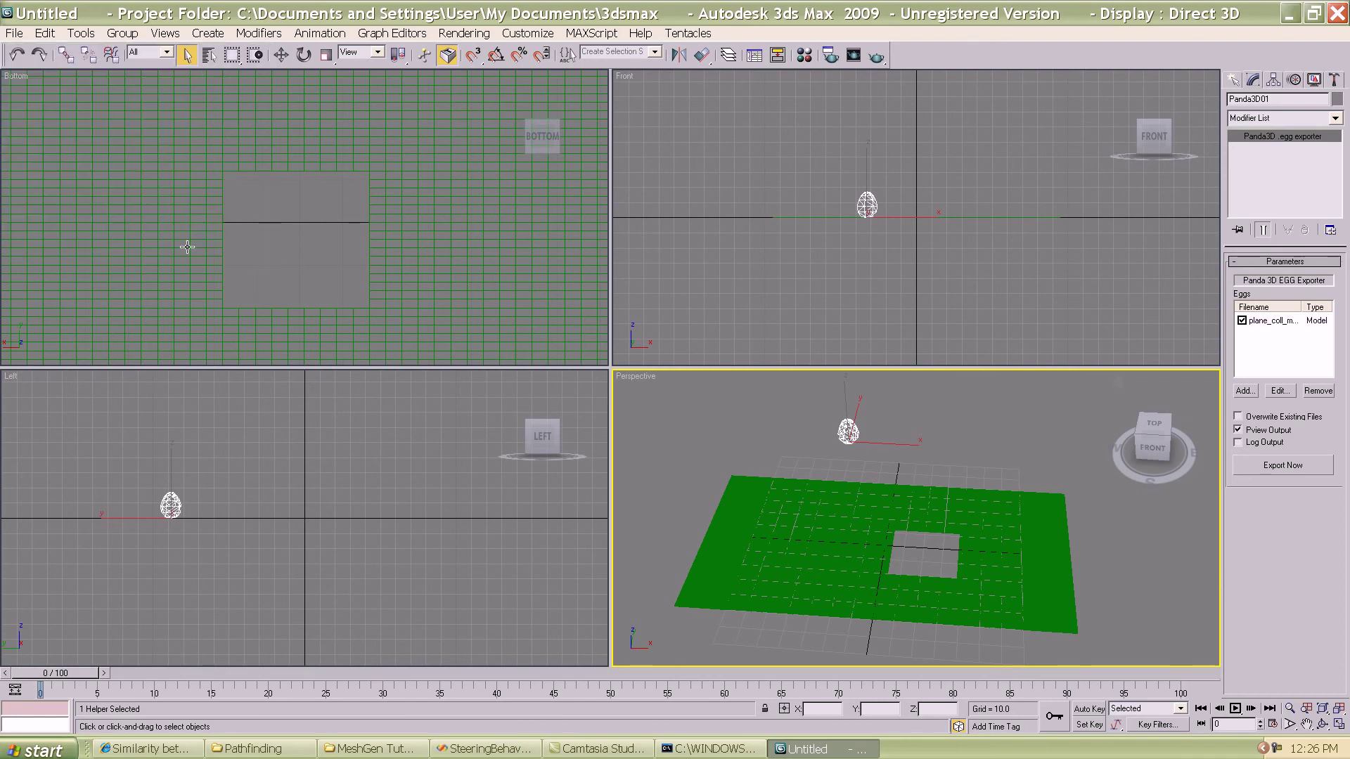
Export plane_coll_mesh.egg, dismiss the success message, and minimize 3ds Max
{"action": "left_click", "coordinate": [1297, 469]}
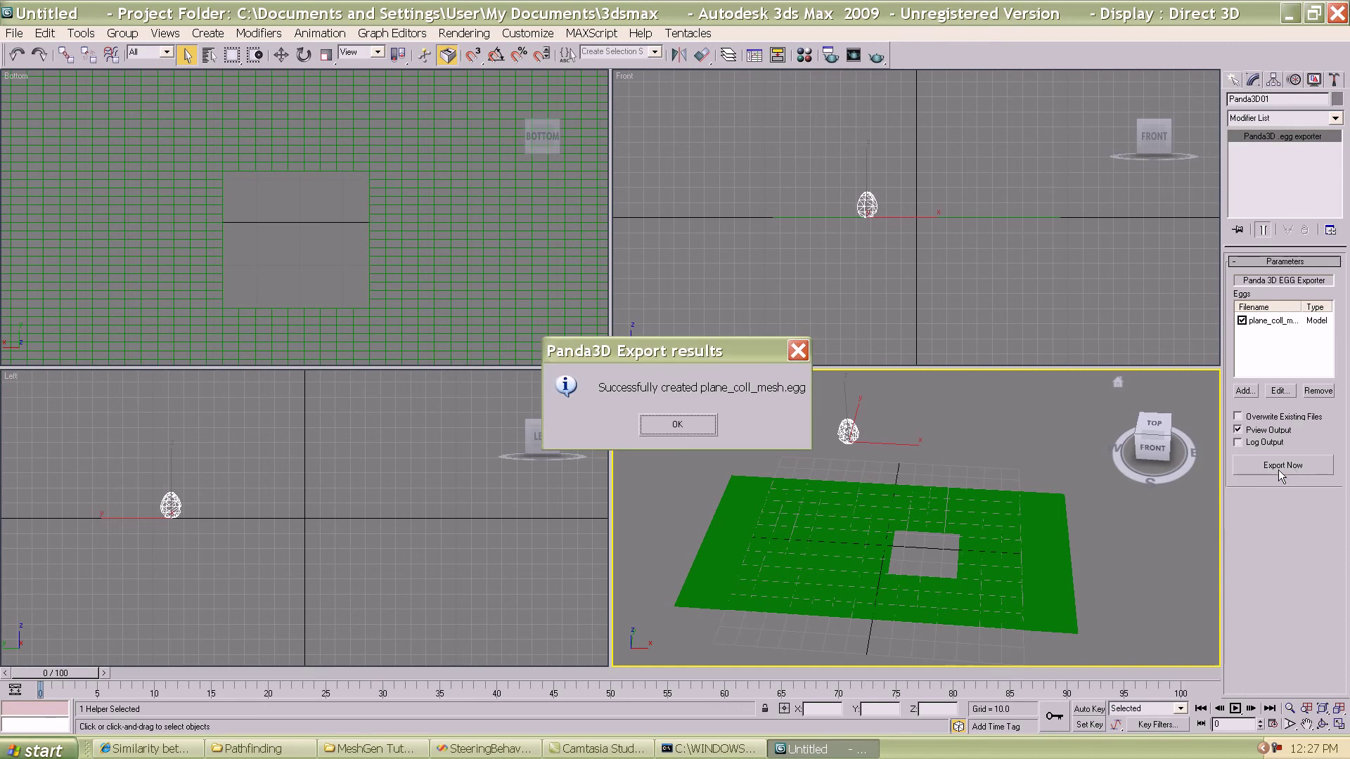
{"action": "left_click", "coordinate": [677, 425]}
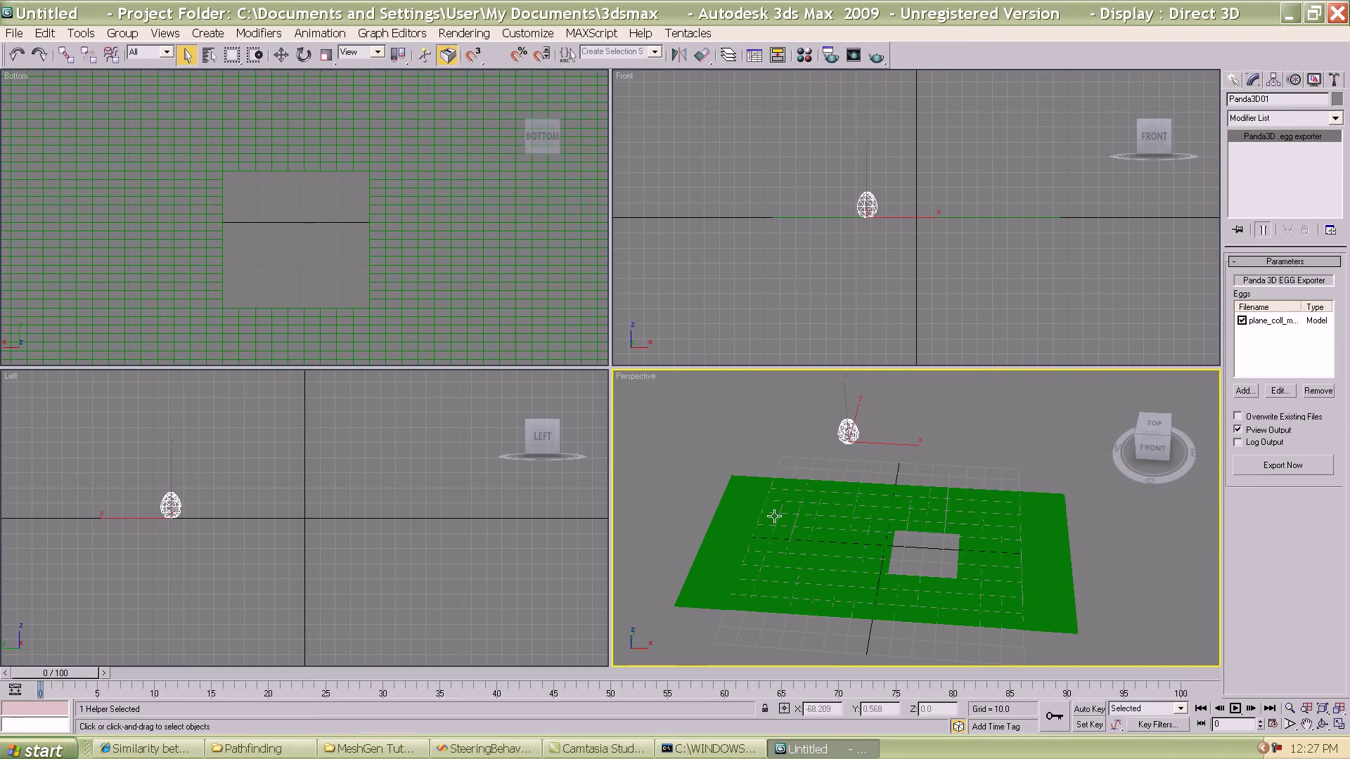
{"action": "left_click", "coordinate": [1289, 13]}
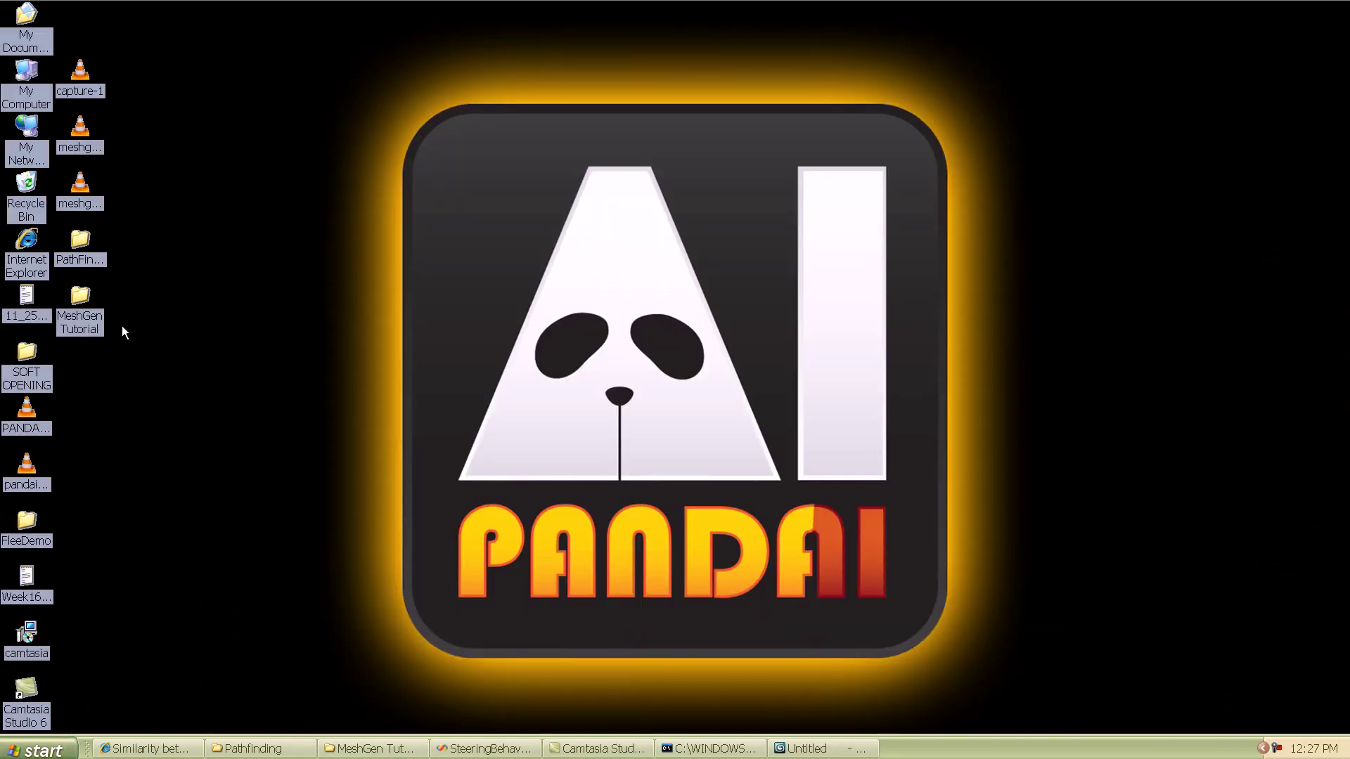
Open the MeshGen Tutorial folder and inspect MeshGen, environment, plane_full_mesh and plane_coll_mesh
{"action": "double_click", "coordinate": [68, 318]}
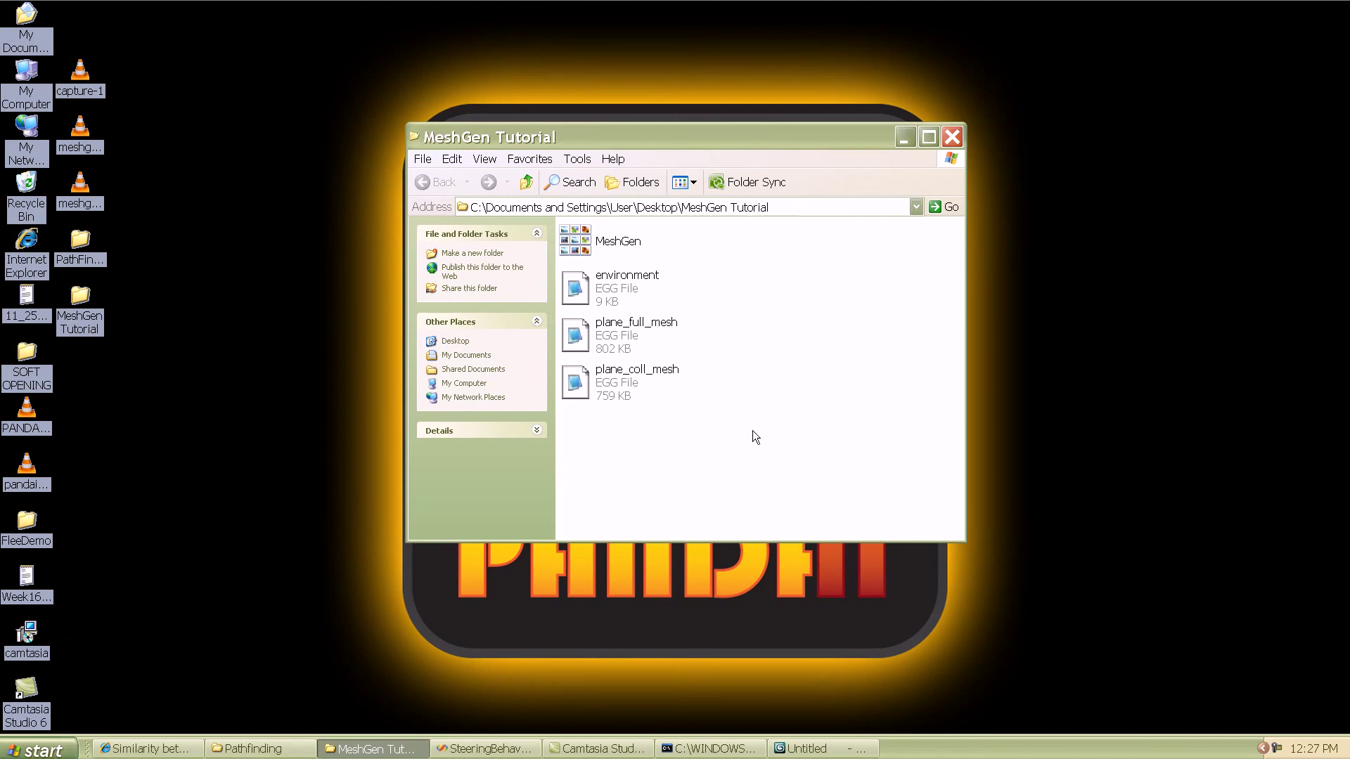
{"action": "left_click_drag", "start_coordinate": [807, 456], "coordinate": [599, 269]}
{"action": "left_click", "coordinate": [797, 368]}
{"action": "left_click", "coordinate": [634, 302]}
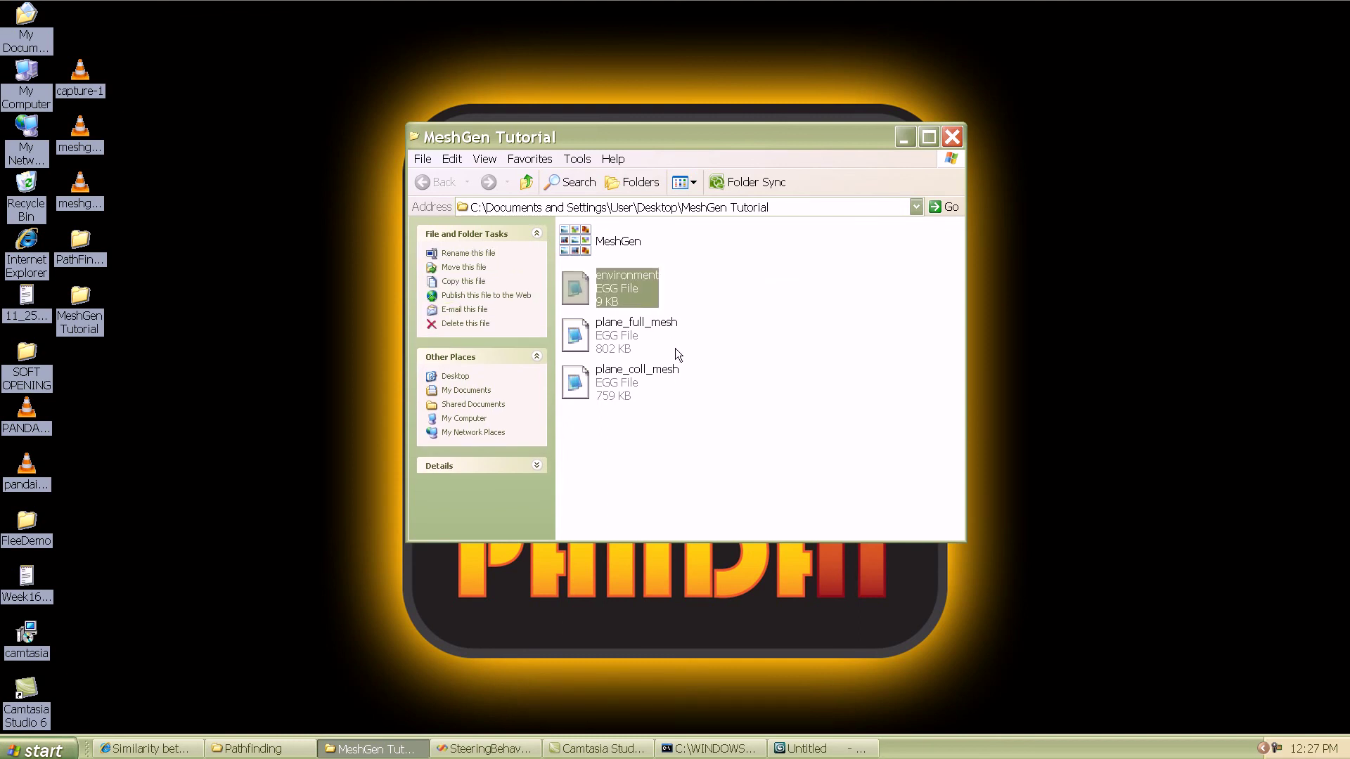
{"action": "left_click", "coordinate": [620, 341]}
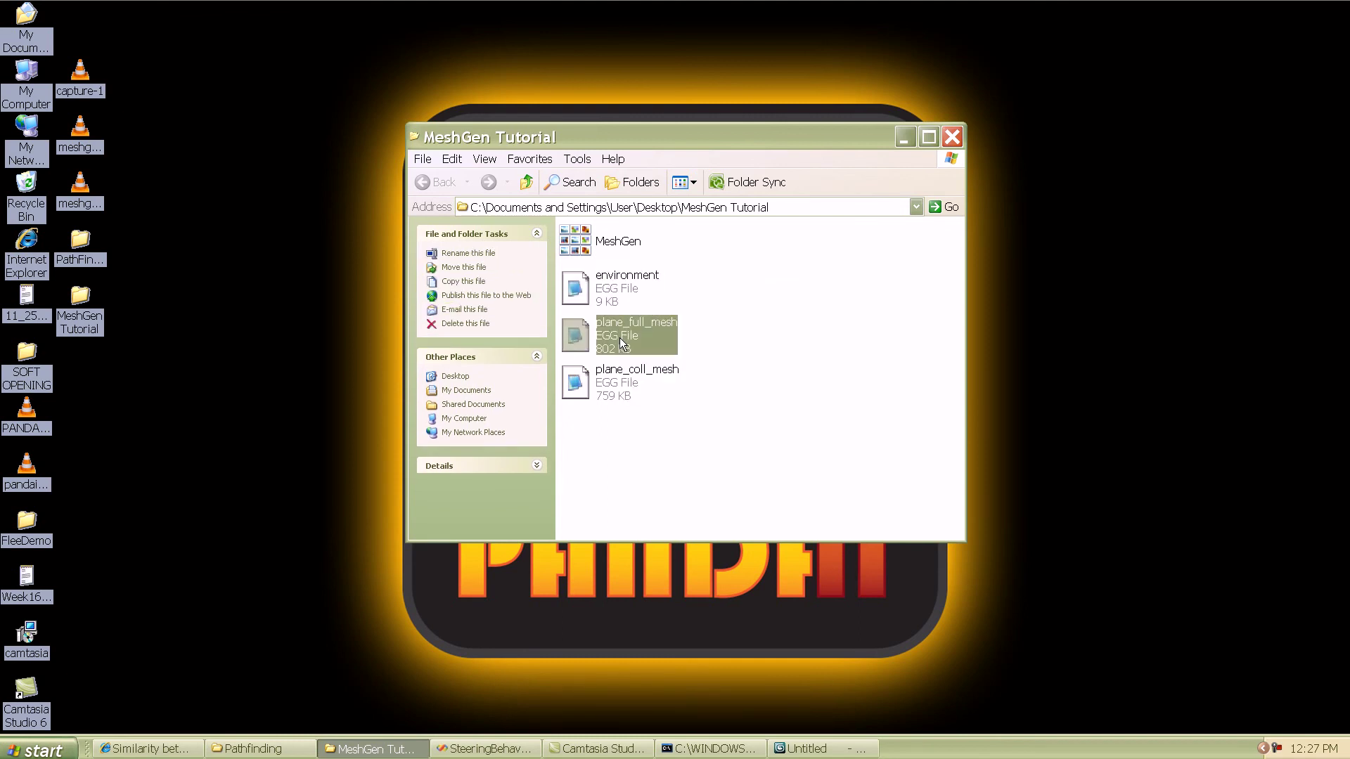
{"action": "left_click", "coordinate": [626, 387]}
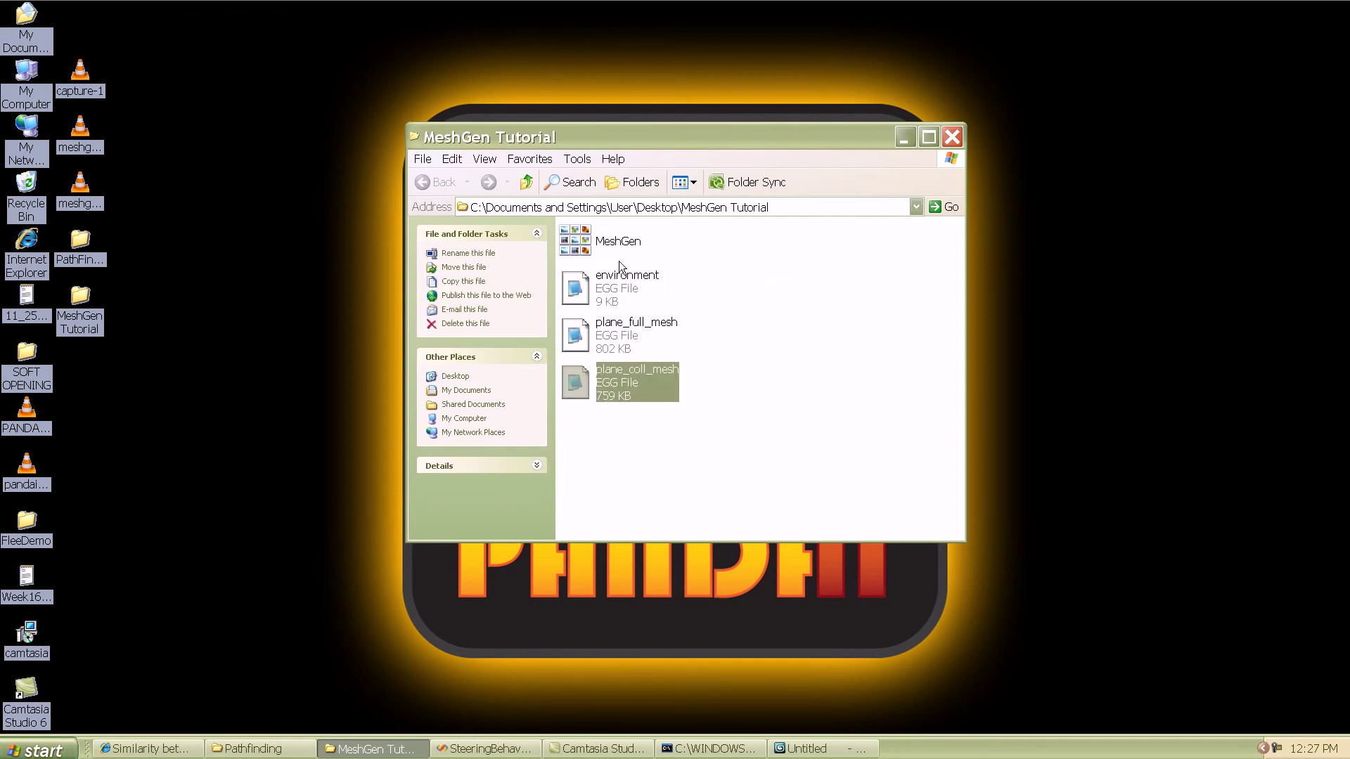
{"action": "left_click", "coordinate": [604, 241]}
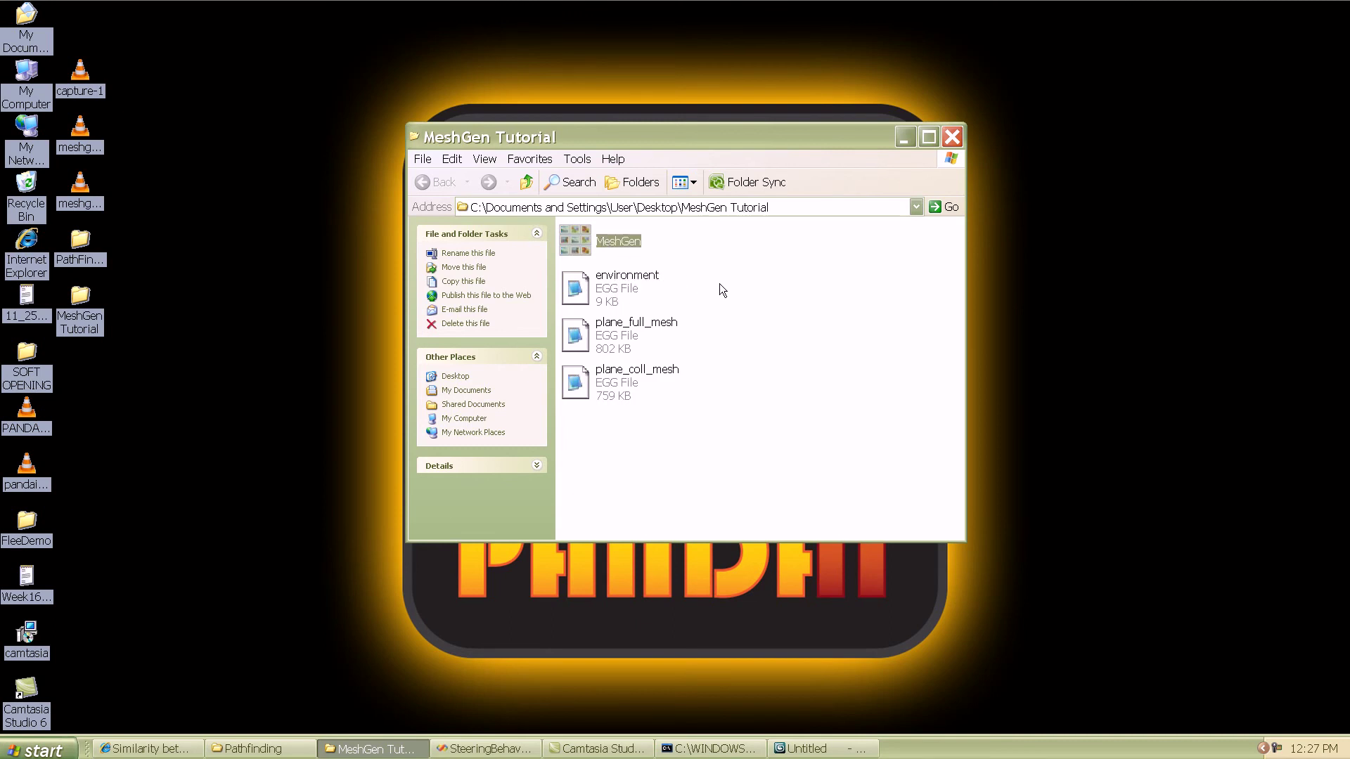
{"action": "left_click", "coordinate": [718, 283]}
{"action": "left_click", "coordinate": [624, 242]}
{"action": "left_click", "coordinate": [621, 338]}
{"action": "left_click", "coordinate": [620, 386]}
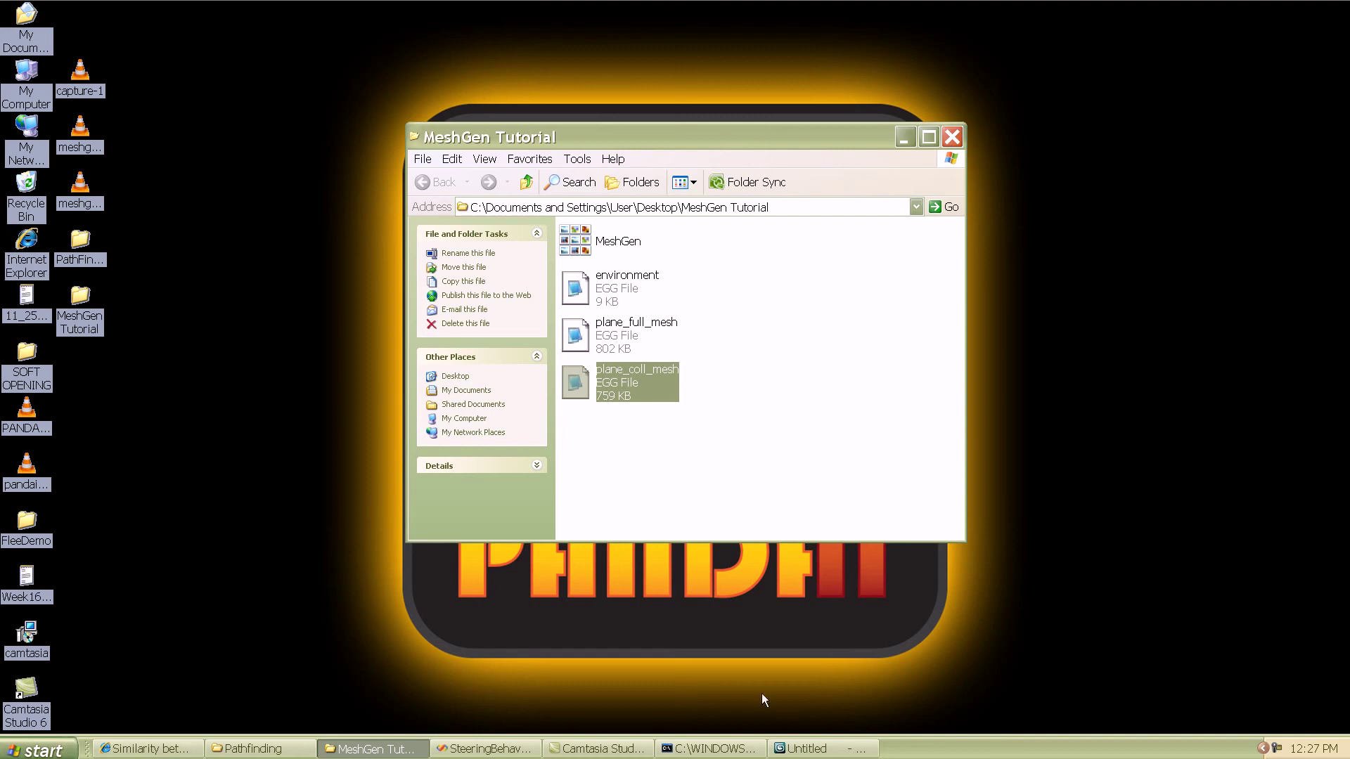
Bring Command Prompt forward, make its window taller, and clear it with cls
{"action": "left_click", "coordinate": [703, 749]}
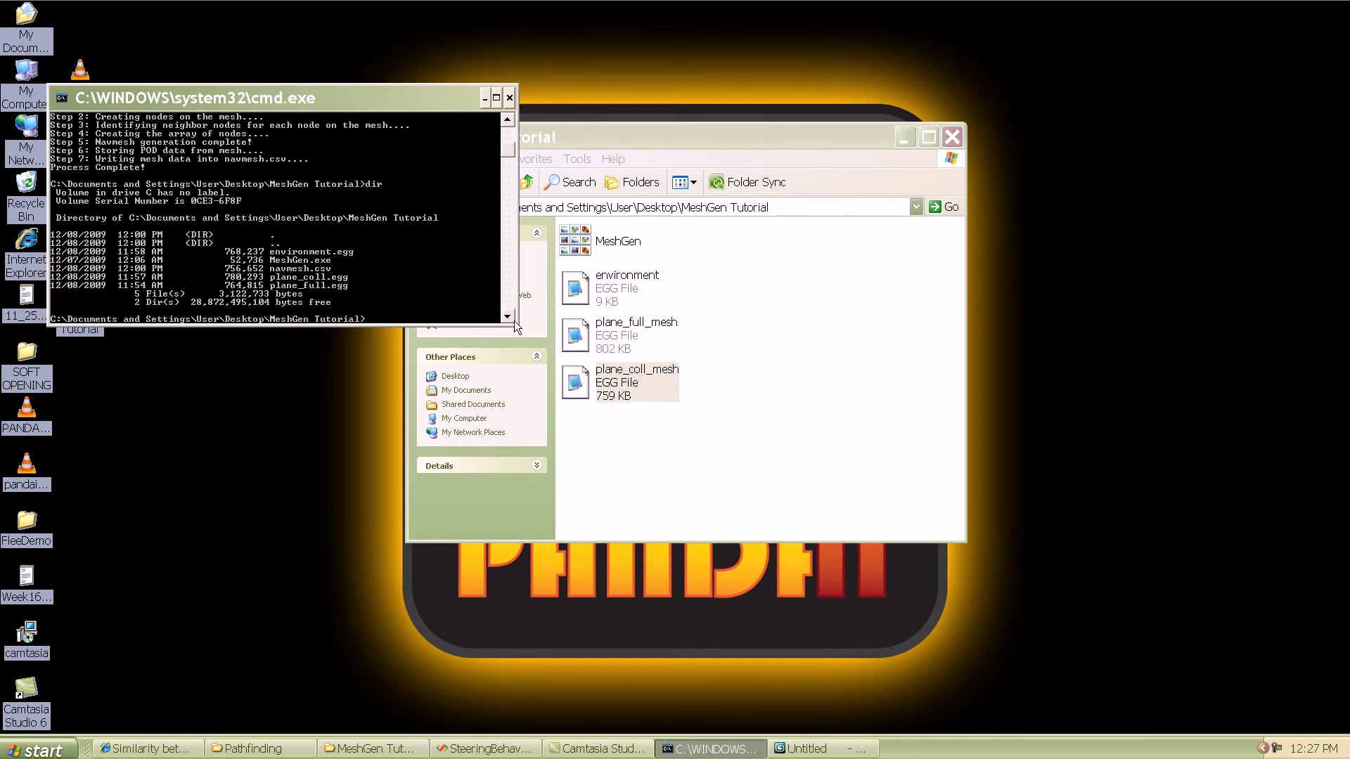
{"action": "left_click_drag", "start_coordinate": [513, 322], "coordinate": [513, 528]}
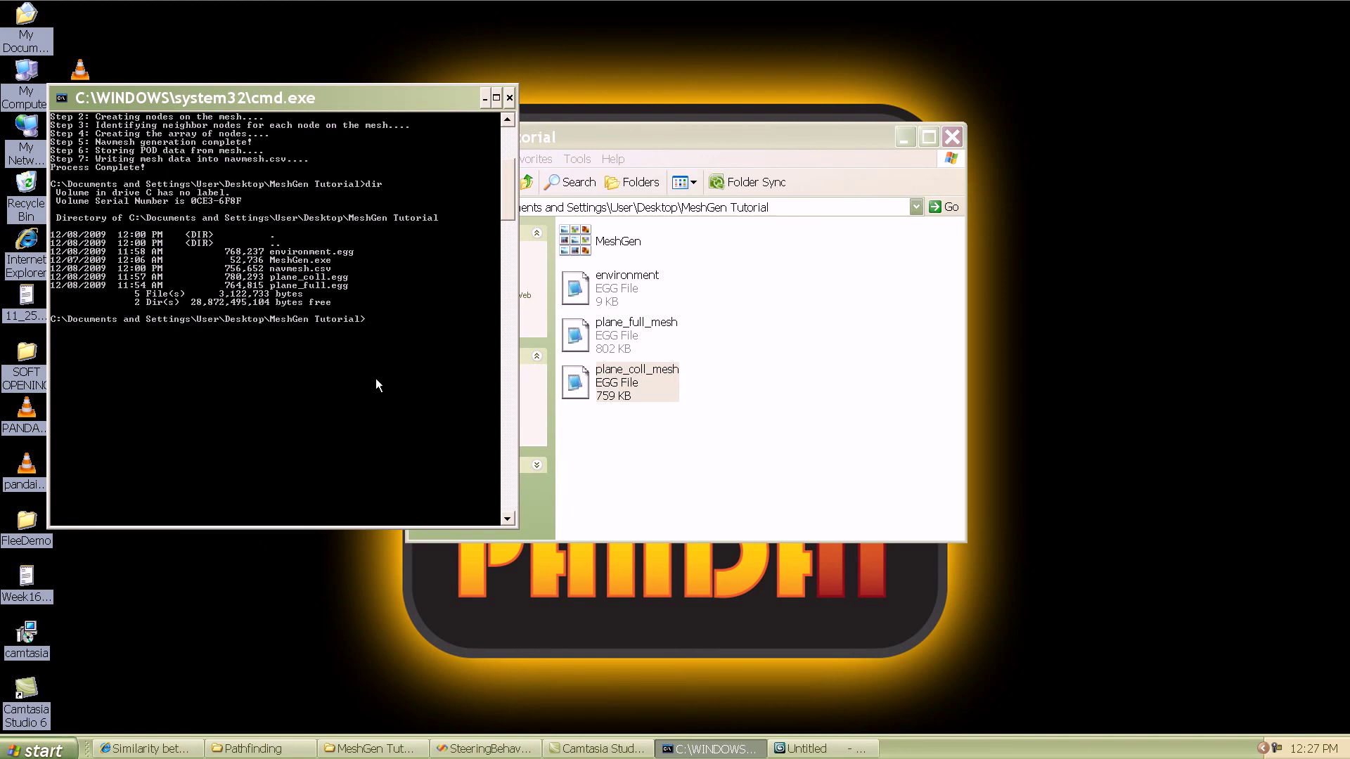
{"action": "type", "text": "cls"}
{"action": "key", "text": "Return"}
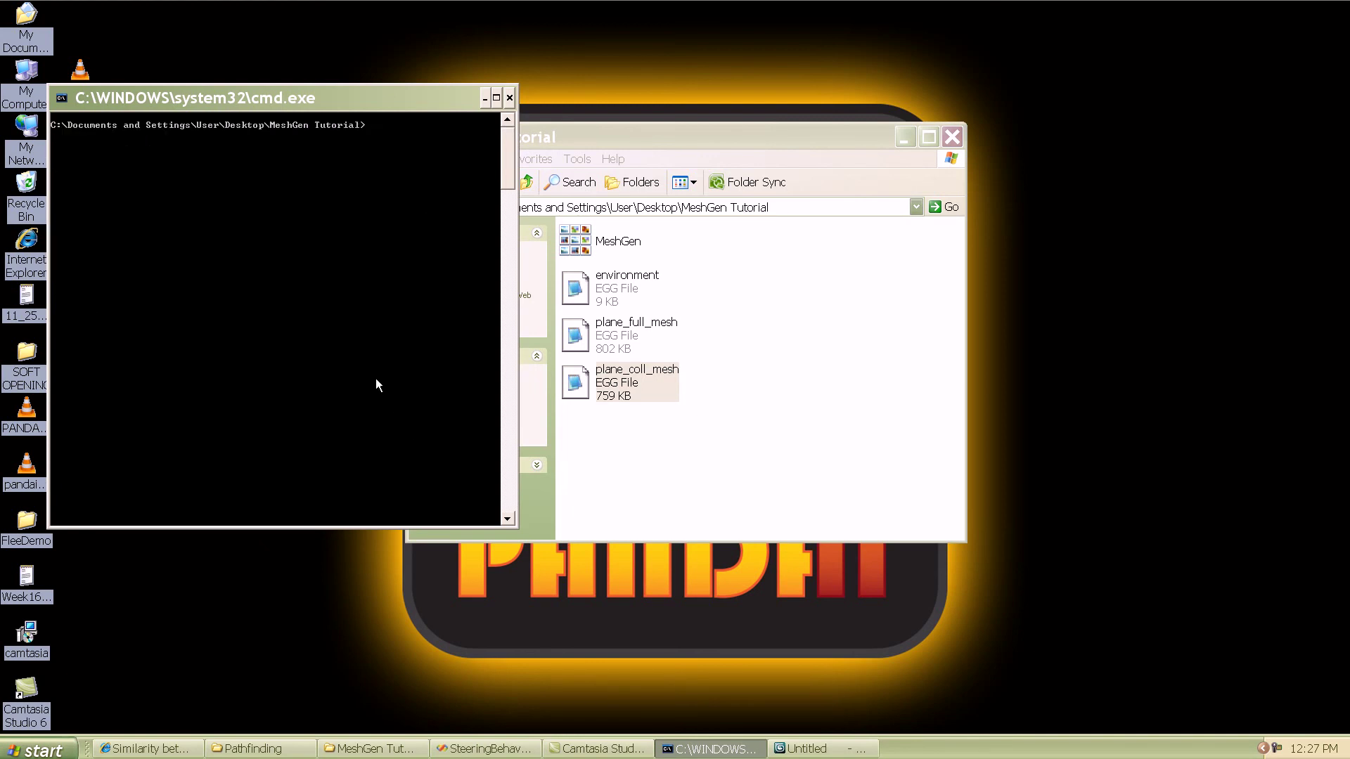
List the folder with dir and type meshgen plane_full_mesh.egg plane_coll_mesh.egg
{"action": "type", "text": "dir"}
{"action": "key", "text": "Return"}
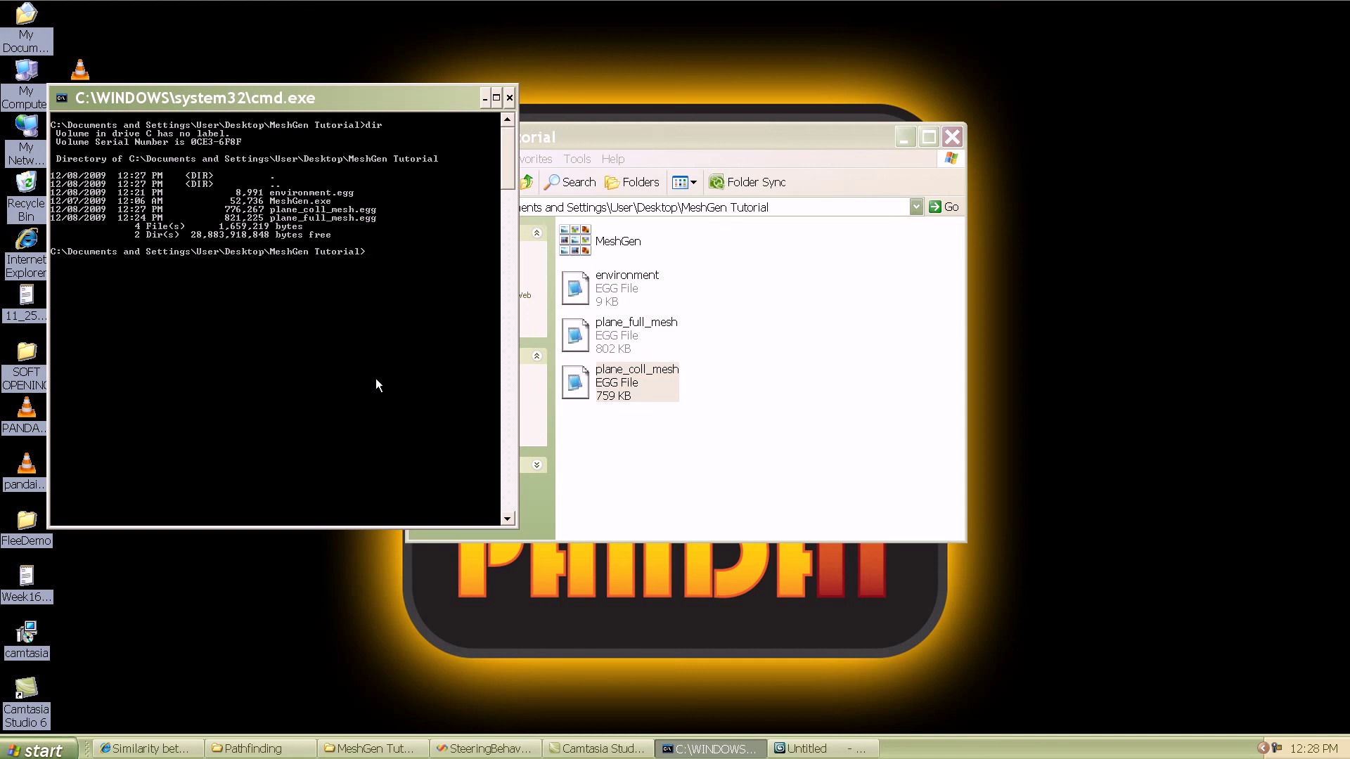
{"action": "type", "text": "meshge"}
{"action": "type", "text": "n plane_full_mesh.egg plane"}
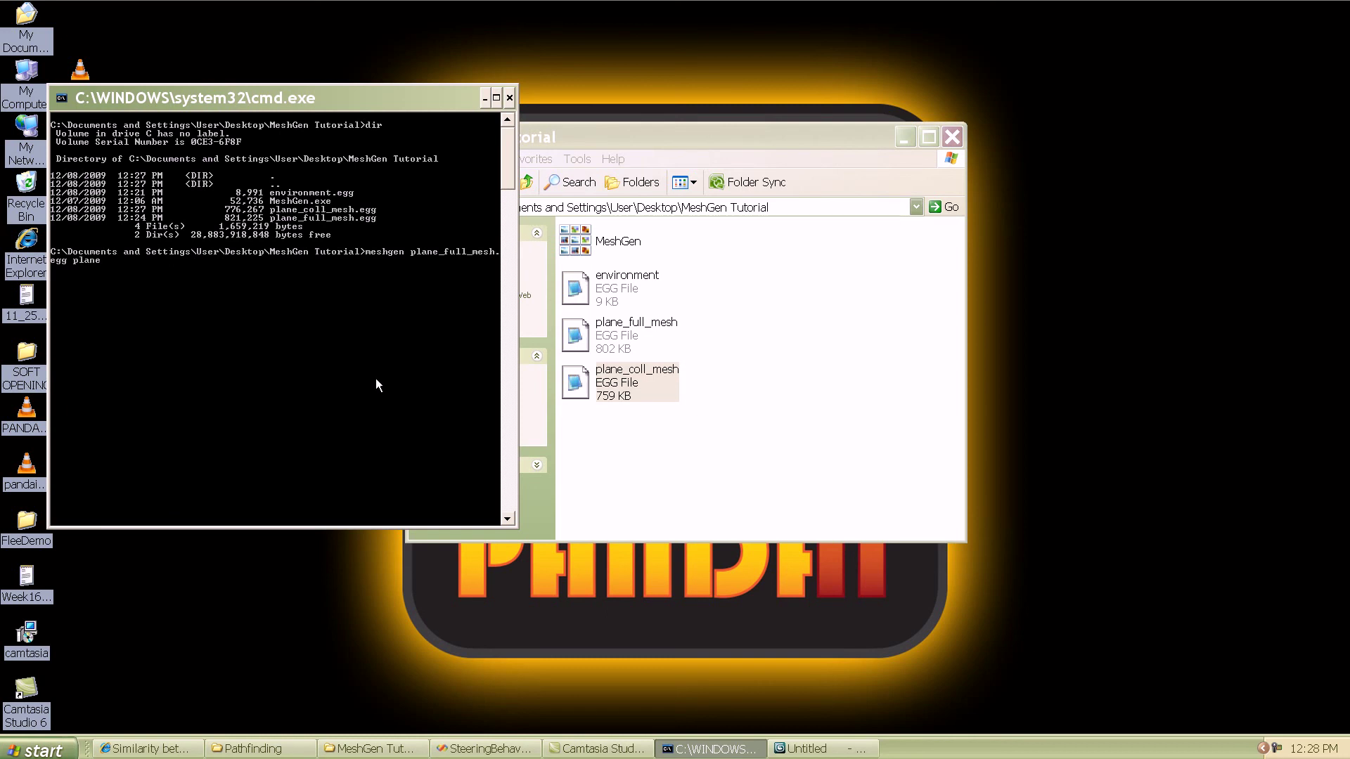
{"action": "type", "text": "_coll_mesh.eggh"}
Run MeshGen on the two plane meshes and list the folder to confirm navmesh.csv
{"action": "key", "text": "Return"}
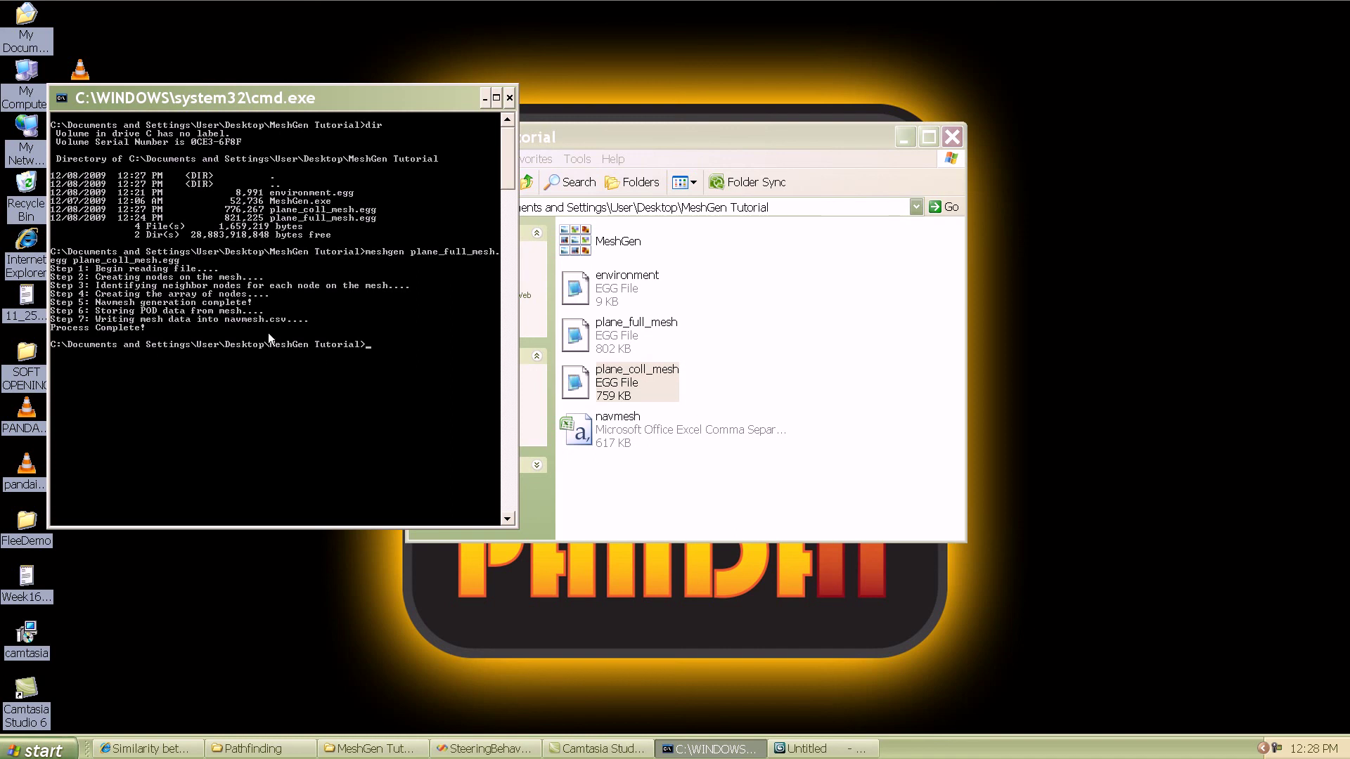
{"action": "type", "text": "r"}
{"action": "key", "text": "Return"}
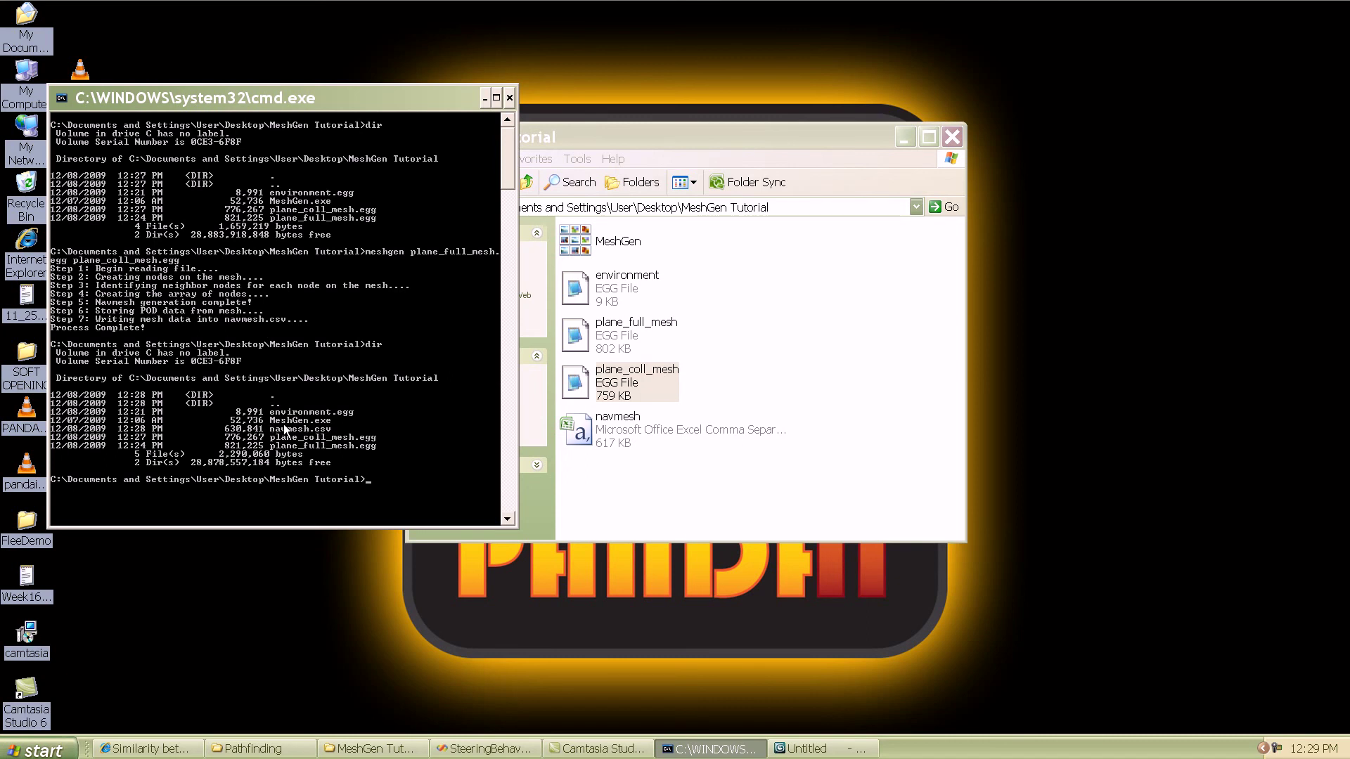
Open navmesh.csv in Excel from the MeshGen Tutorial folder
{"action": "left_click", "coordinate": [694, 458]}
{"action": "left_click", "coordinate": [631, 448]}
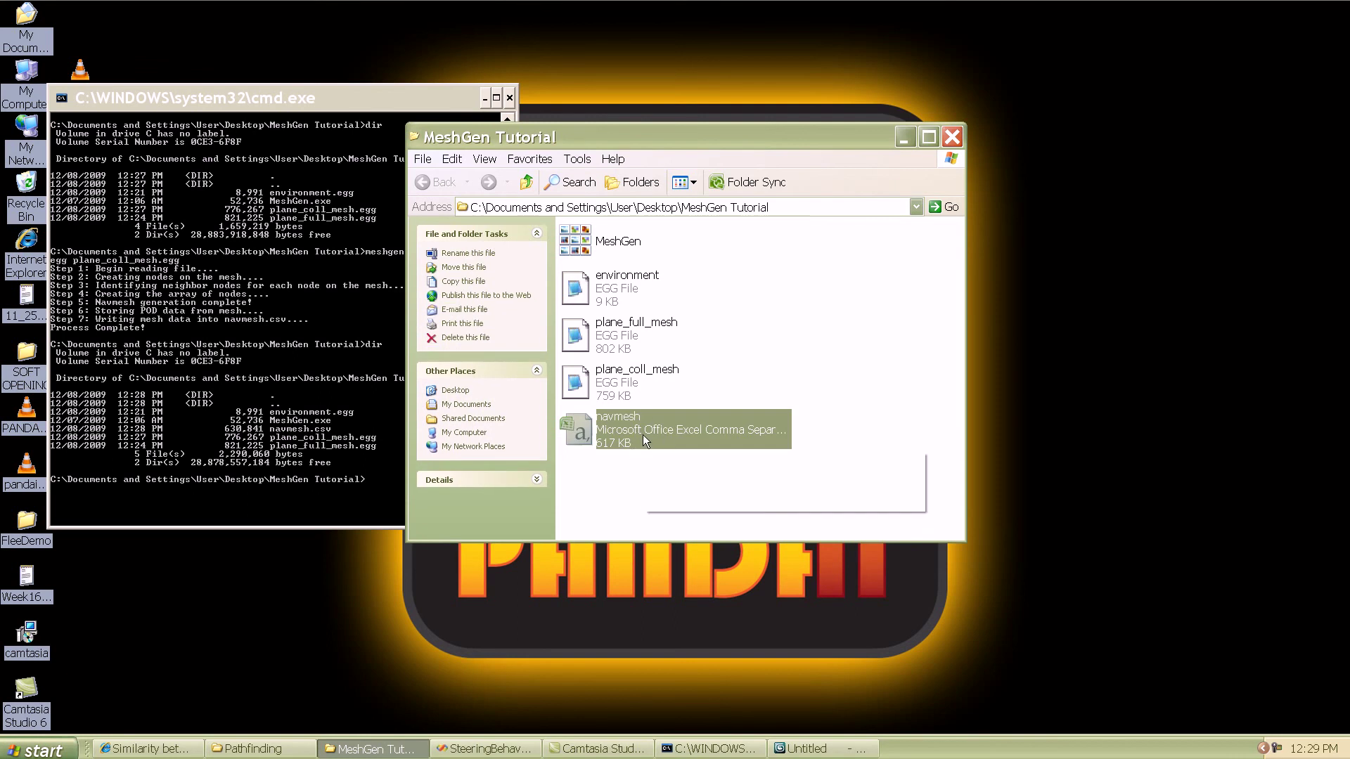
{"action": "double_click", "coordinate": [642, 439]}
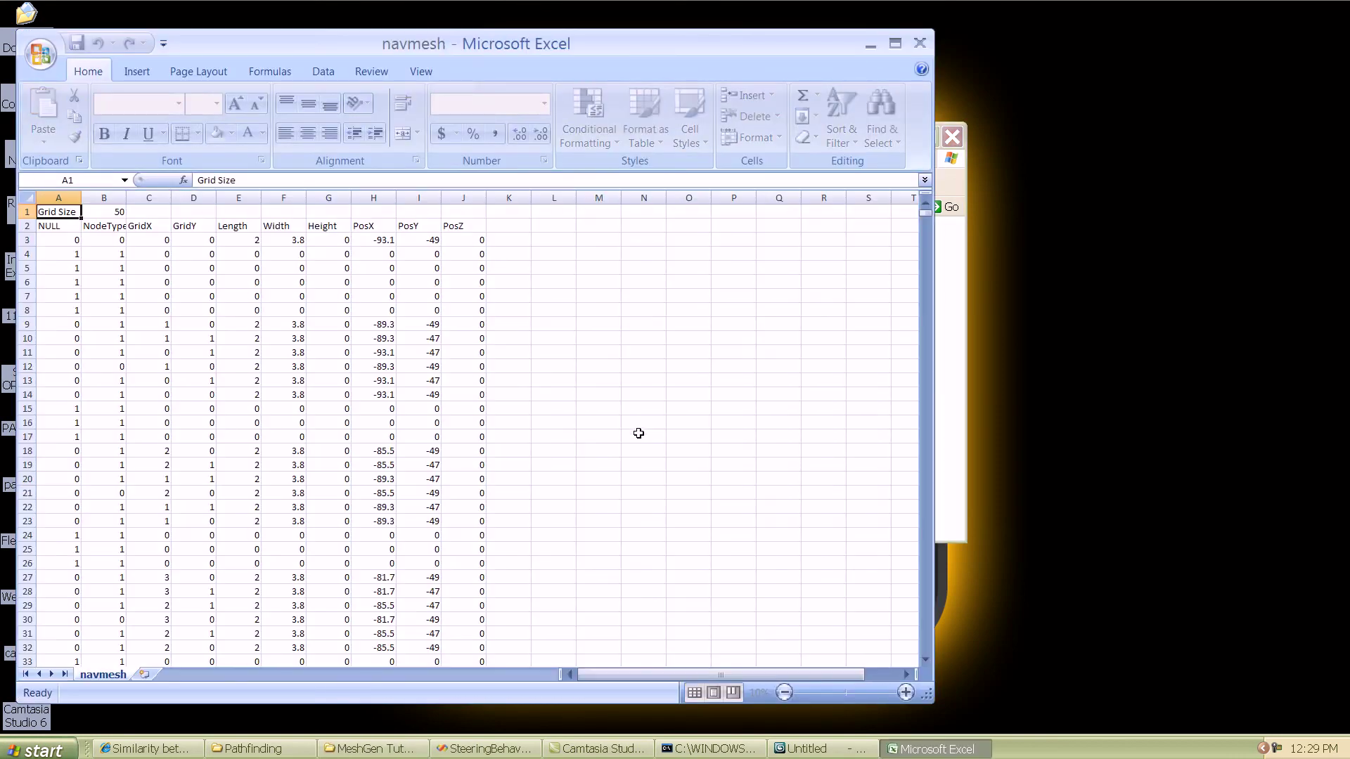
Check the Grid Size value 50 and select the A2–J2 header row
{"action": "left_click", "coordinate": [287, 308]}
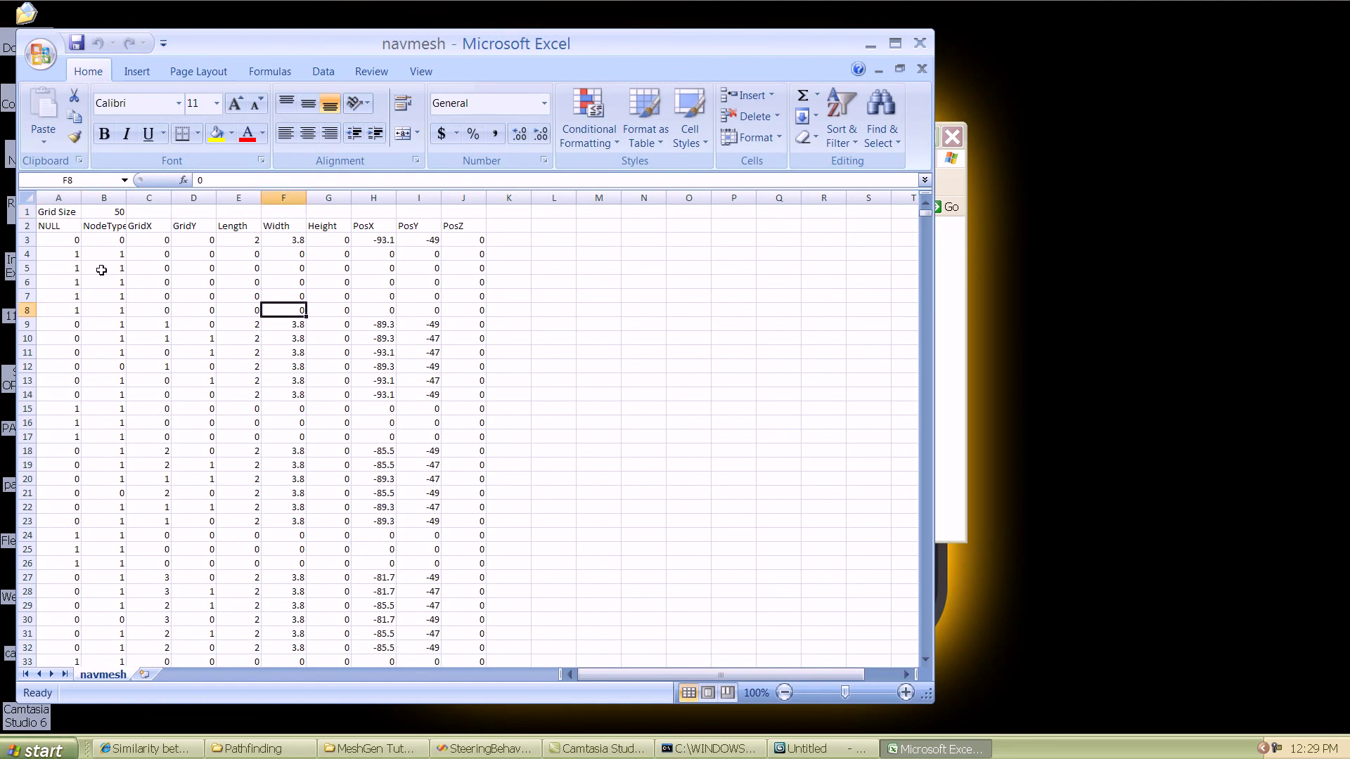
{"action": "left_click_drag", "start_coordinate": [53, 227], "coordinate": [468, 229]}
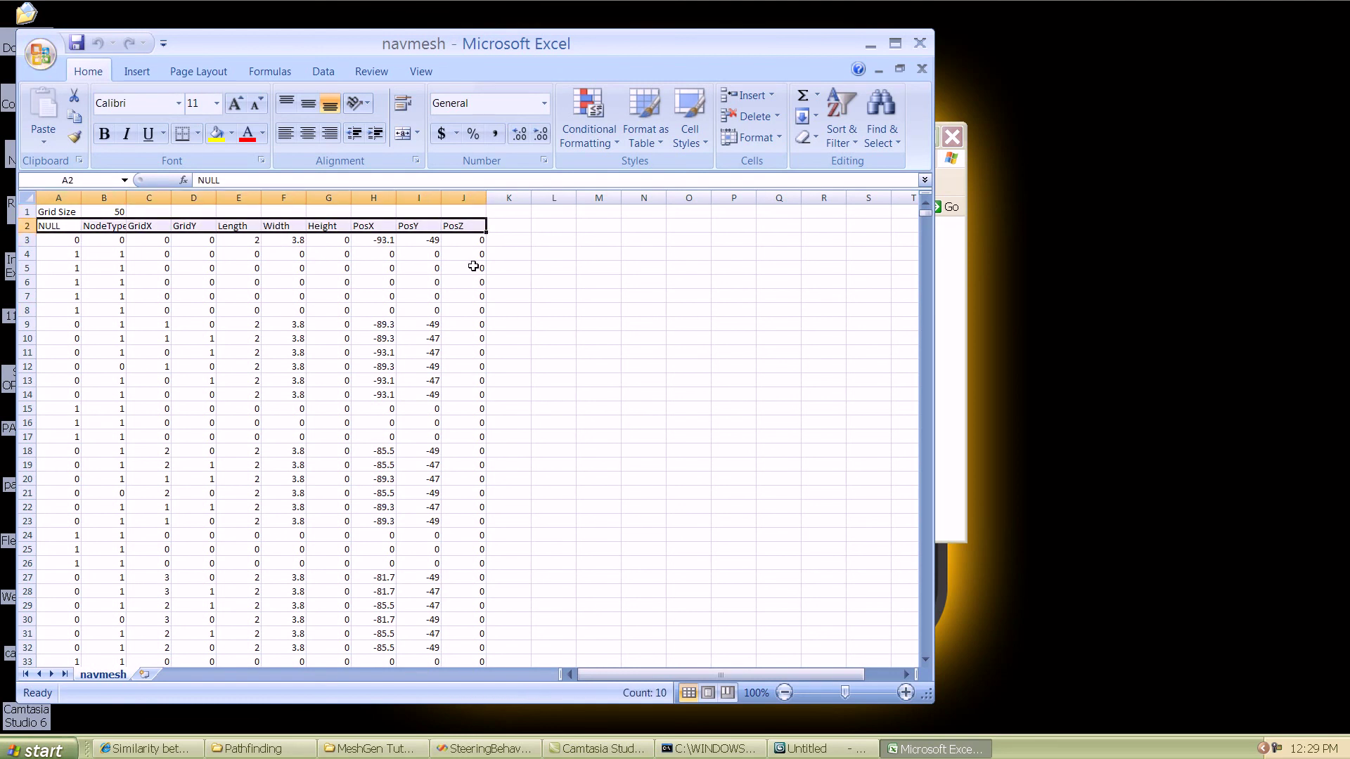
{"action": "left_click", "coordinate": [62, 211]}
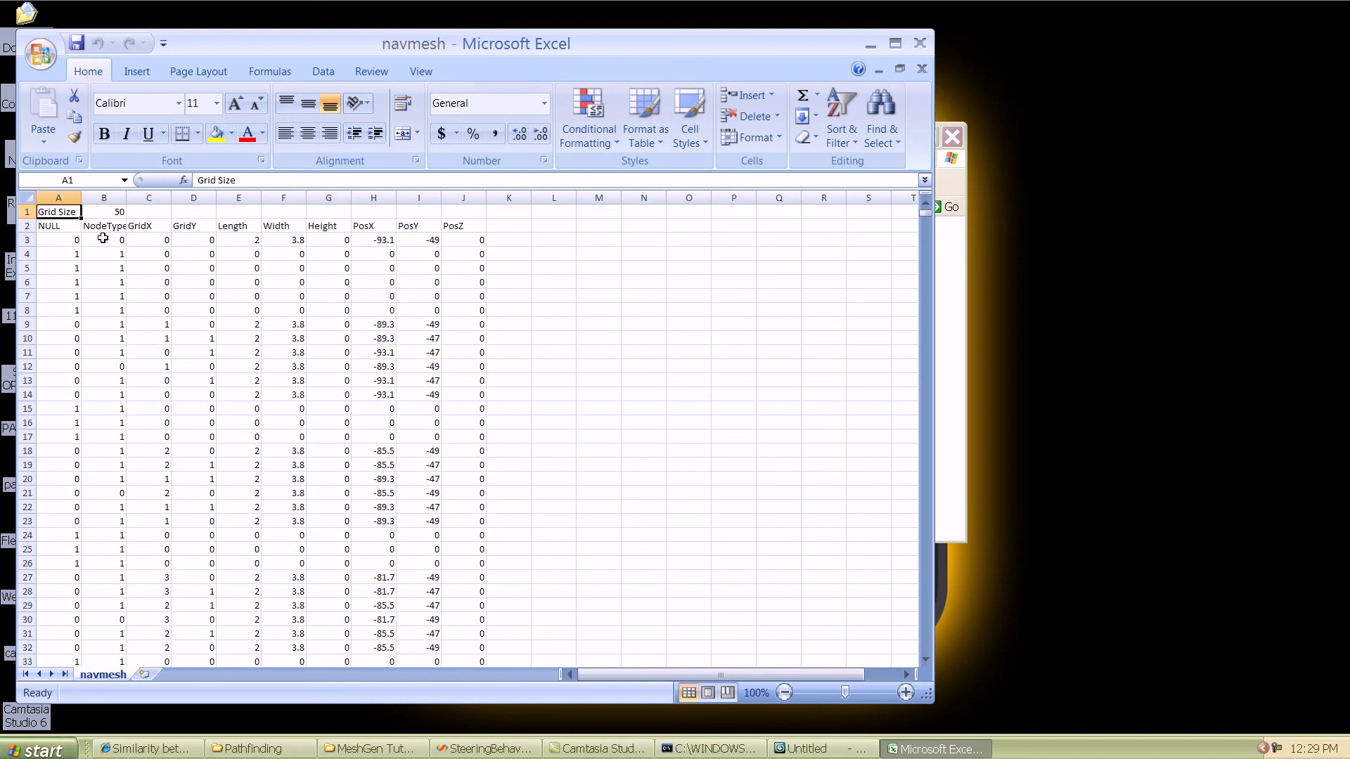
{"action": "left_click", "coordinate": [107, 212]}
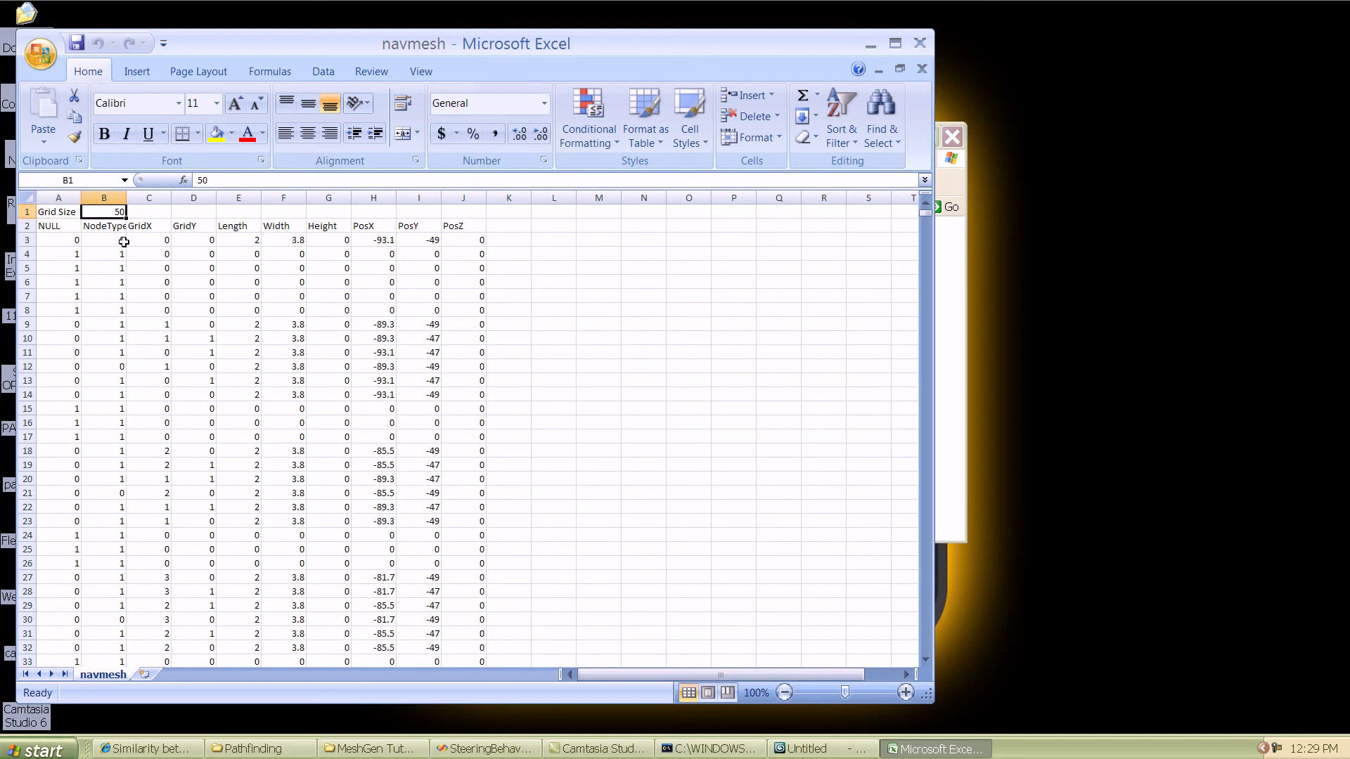
{"action": "left_click", "coordinate": [68, 227]}
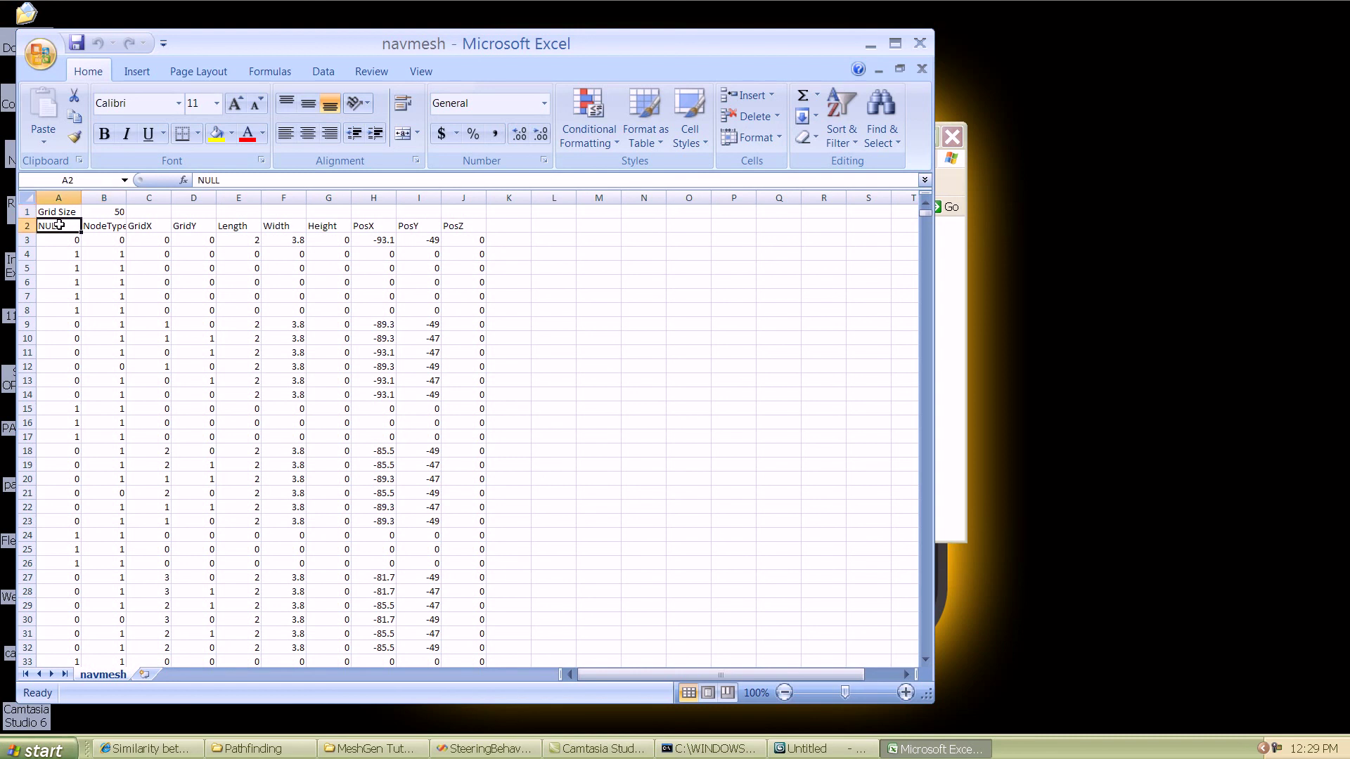
{"action": "left_click_drag", "start_coordinate": [59, 225], "coordinate": [469, 226]}
Step through the headers GridX, GridY, Length, Width, Height, PosX, PosY and PosZ
{"action": "left_click", "coordinate": [157, 225]}
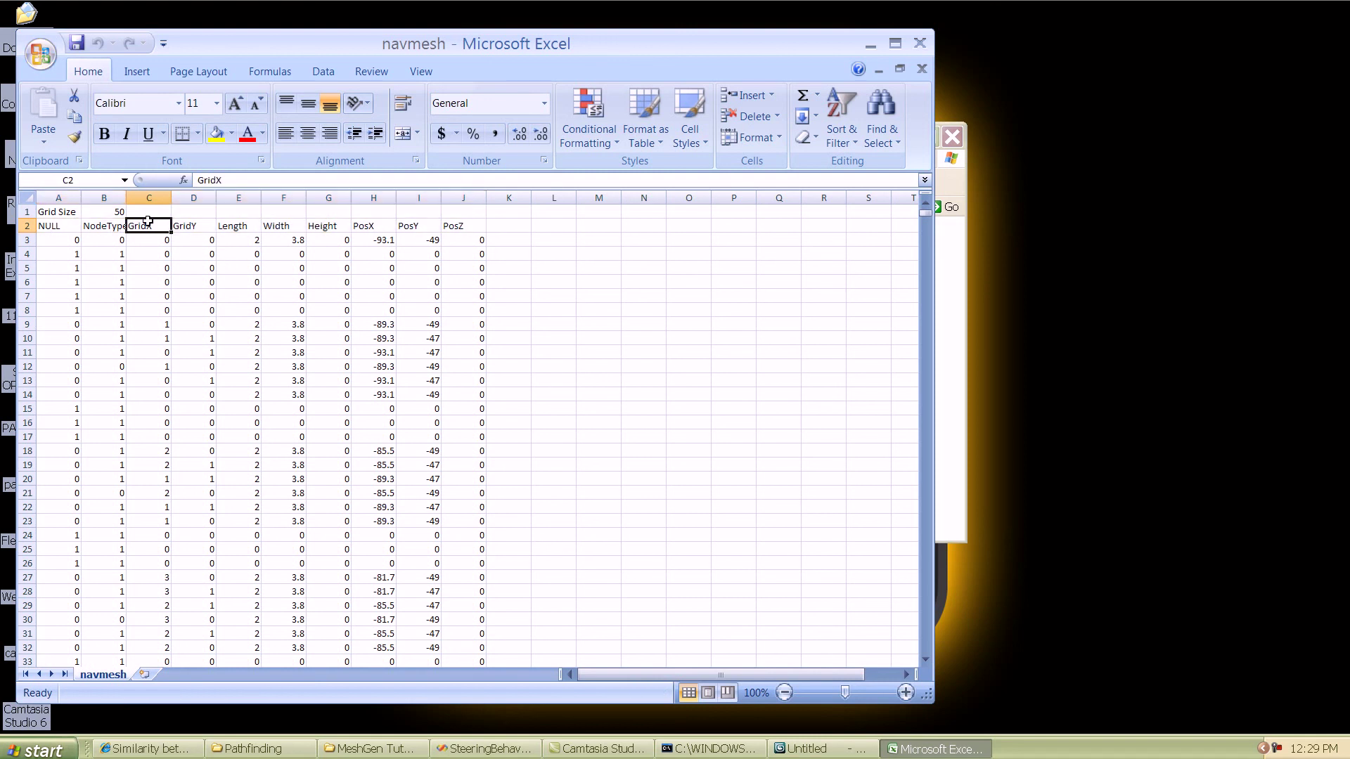
{"action": "left_click", "coordinate": [184, 224]}
{"action": "left_click", "coordinate": [254, 226]}
{"action": "left_click", "coordinate": [269, 224]}
{"action": "left_click", "coordinate": [325, 225]}
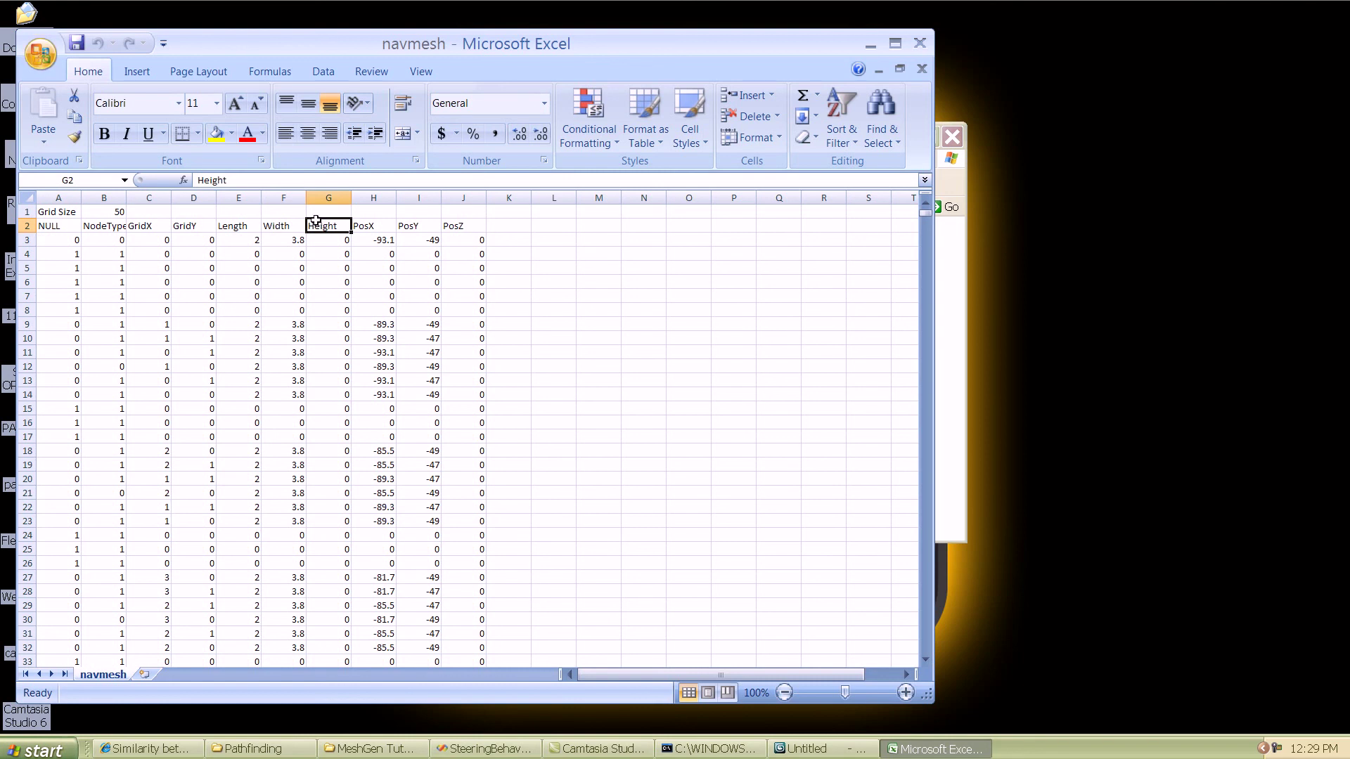
{"action": "left_click", "coordinate": [376, 225]}
{"action": "left_click", "coordinate": [425, 224]}
{"action": "left_click", "coordinate": [451, 223]}
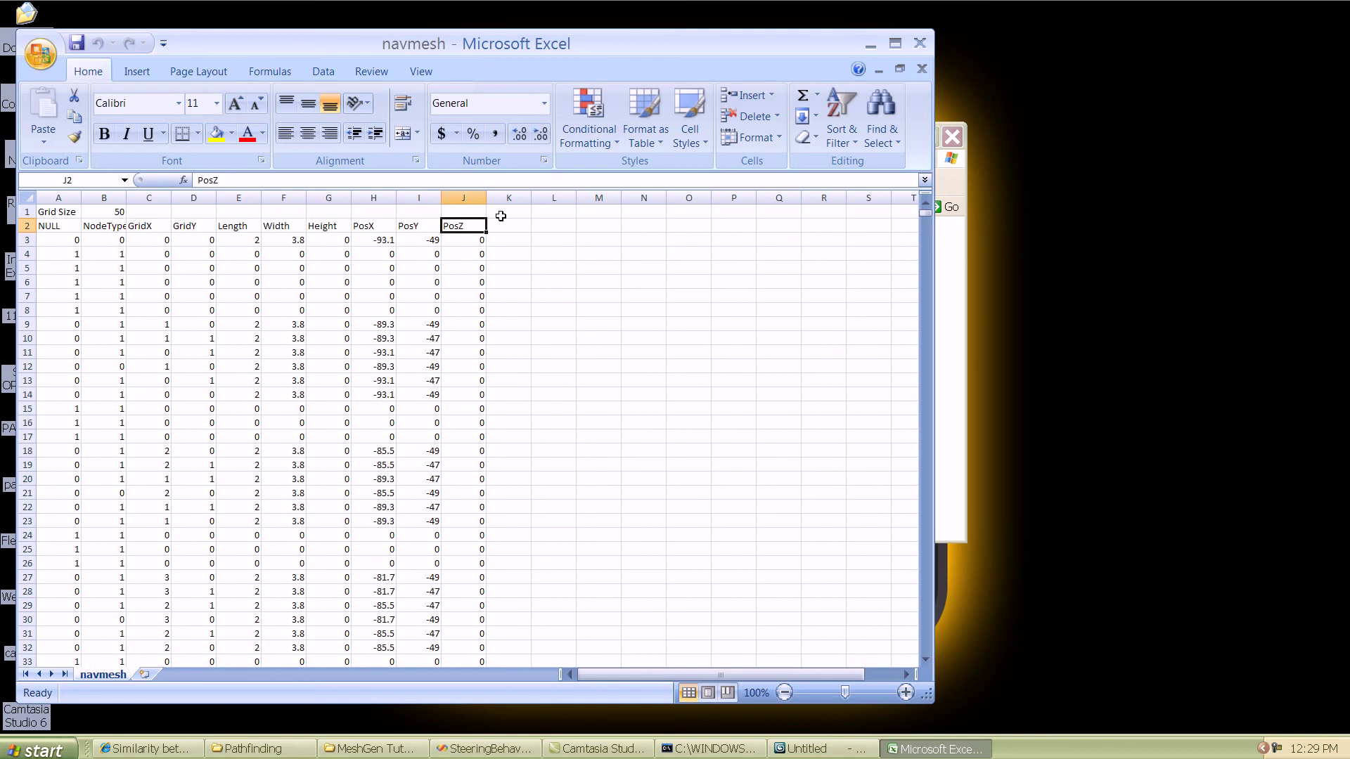
Compare the Height and PosZ columns, then close the navmesh spreadsheet
{"action": "left_click", "coordinate": [469, 196]}
{"action": "left_click", "coordinate": [337, 197]}
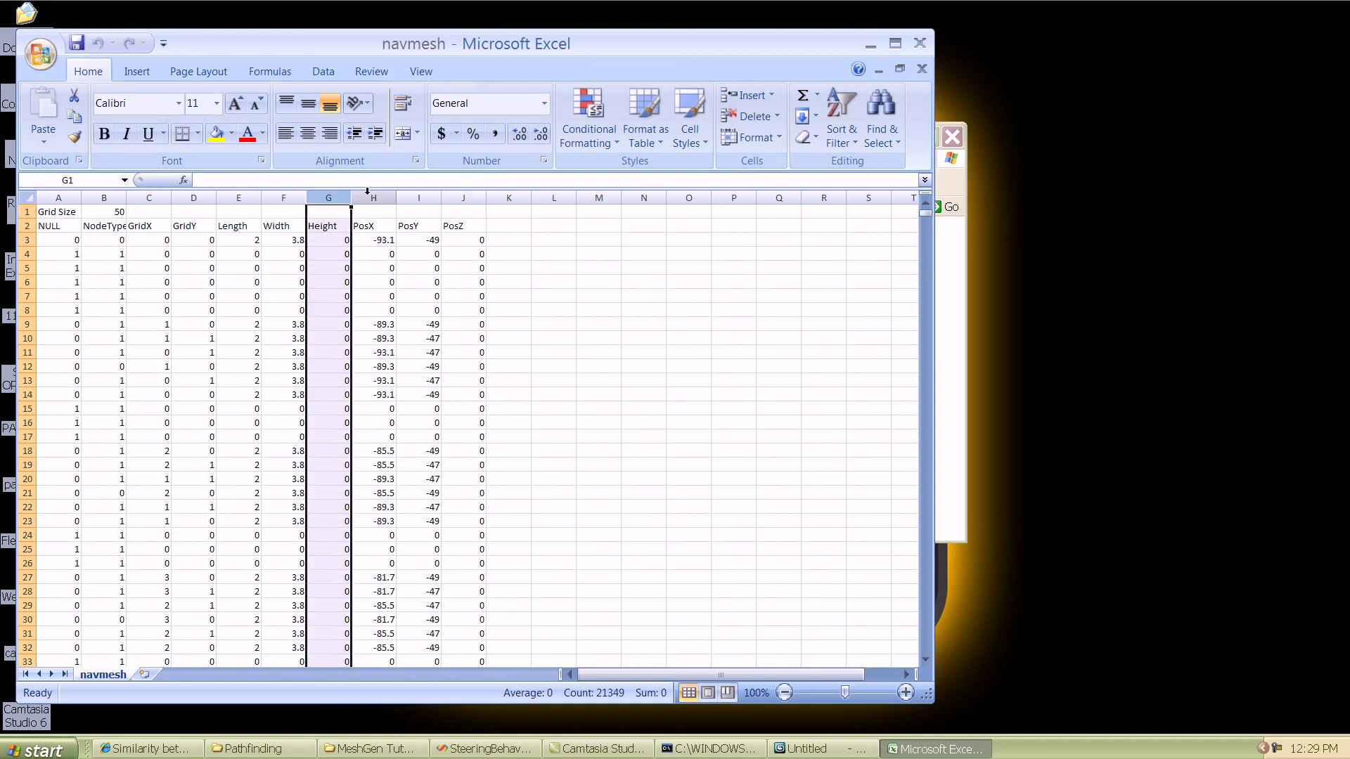
{"action": "left_click", "coordinate": [442, 198]}
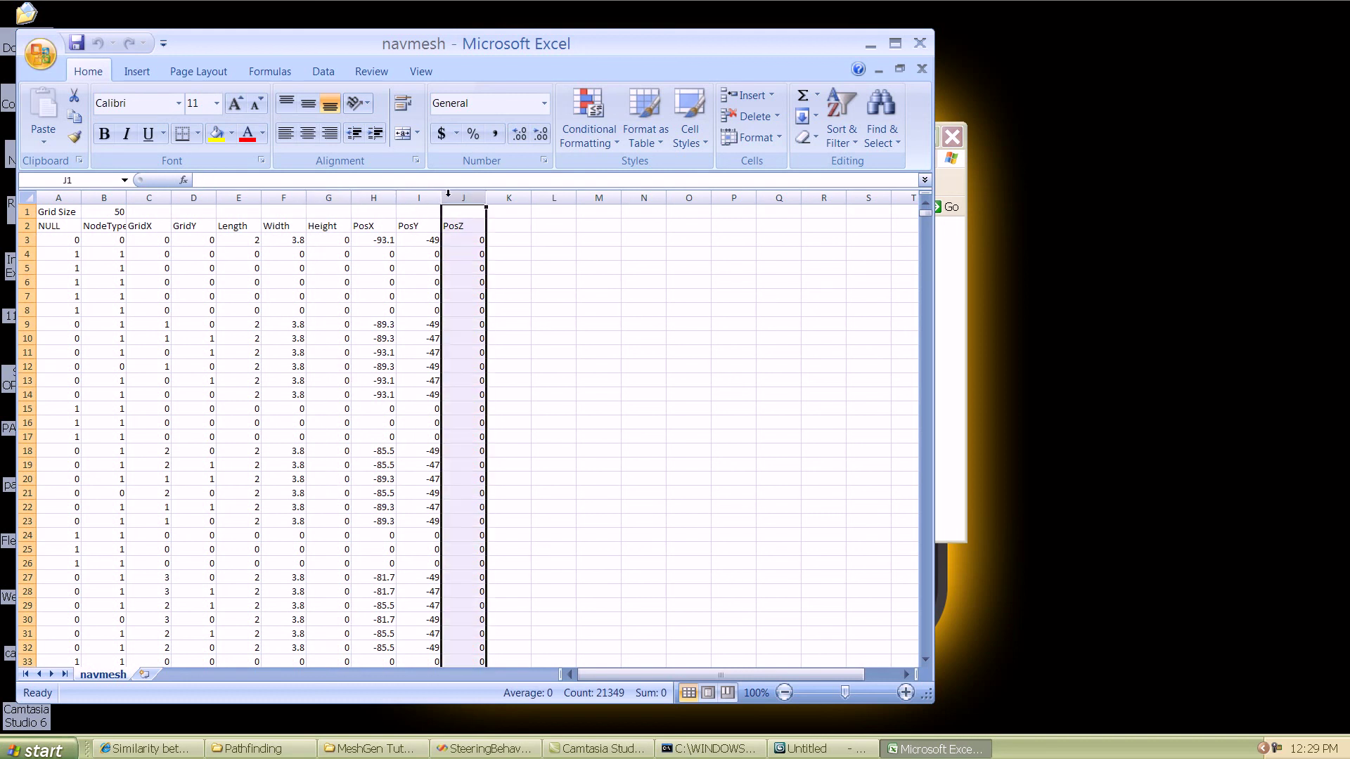
{"action": "left_click", "coordinate": [338, 197]}
{"action": "left_click", "coordinate": [455, 192]}
{"action": "left_click", "coordinate": [328, 198]}
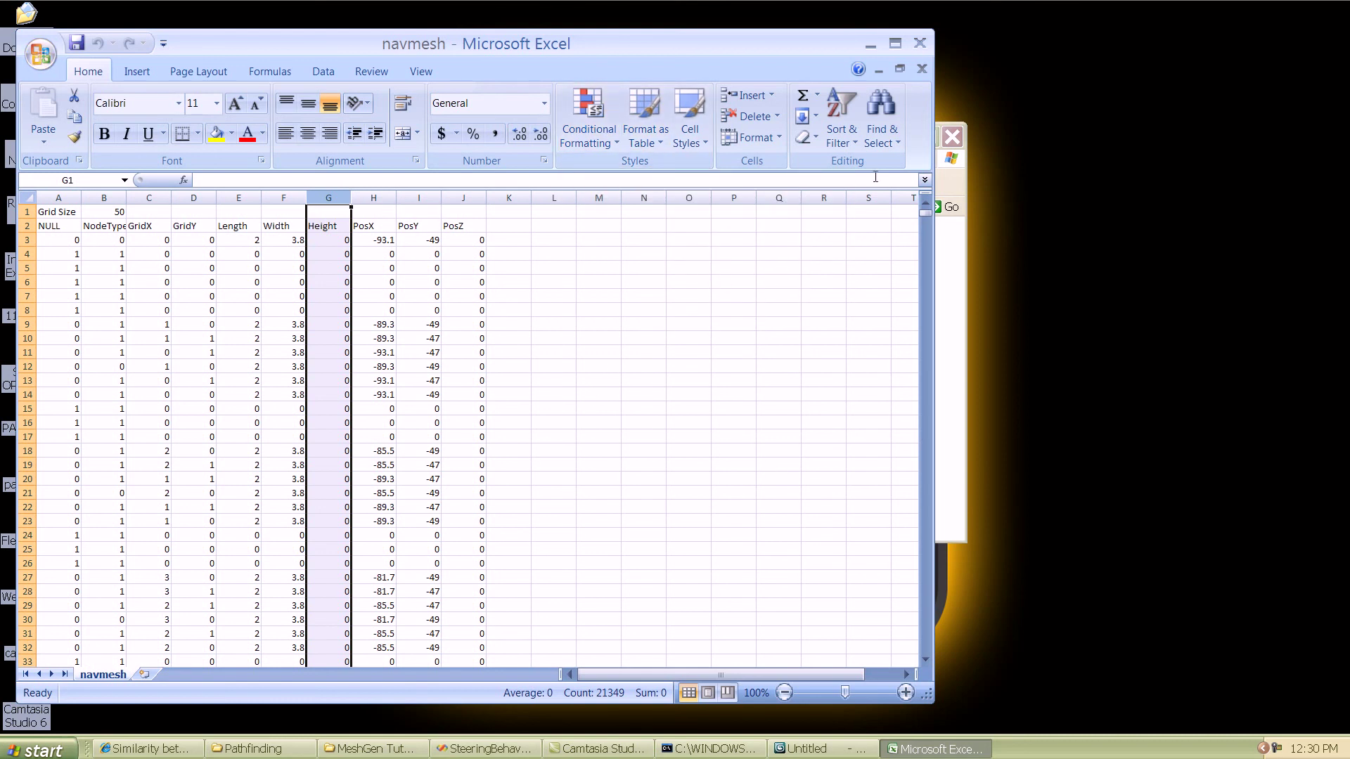
{"action": "left_click", "coordinate": [919, 43]}
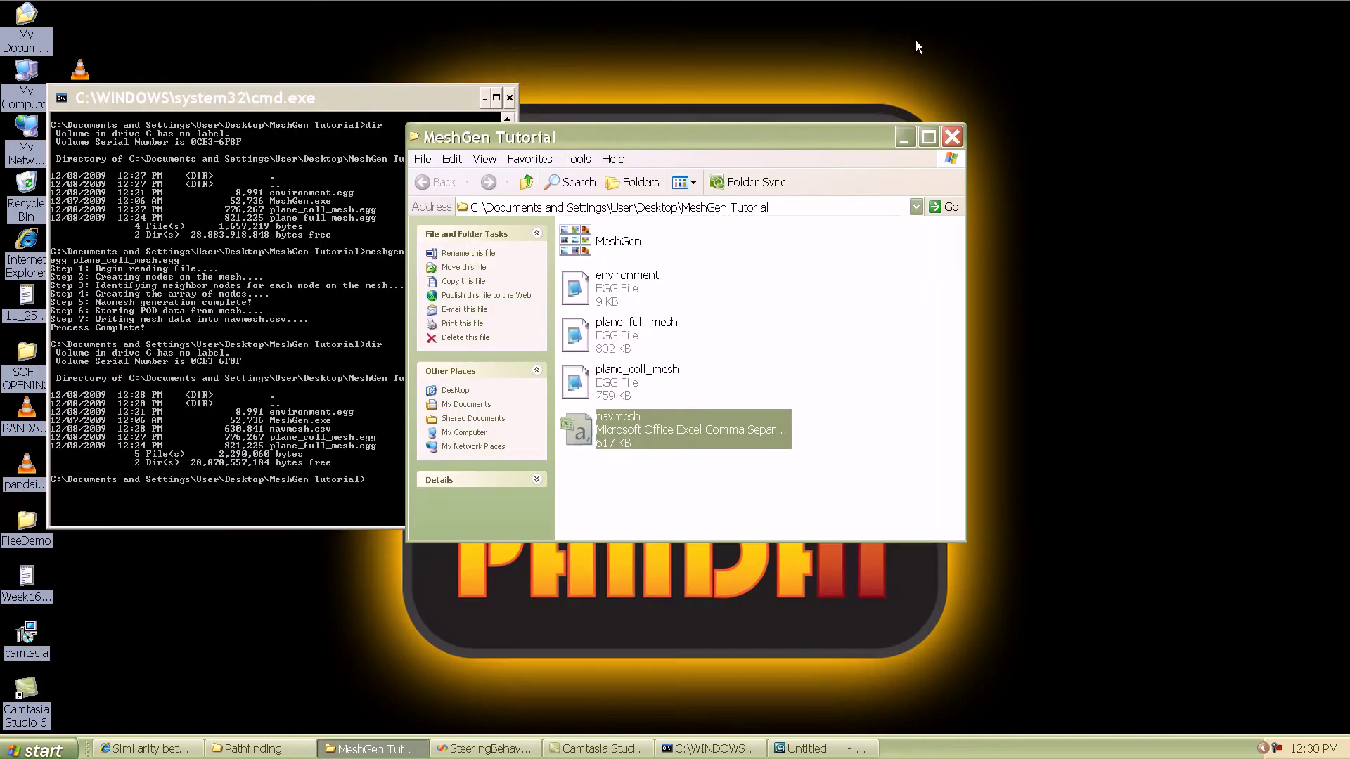